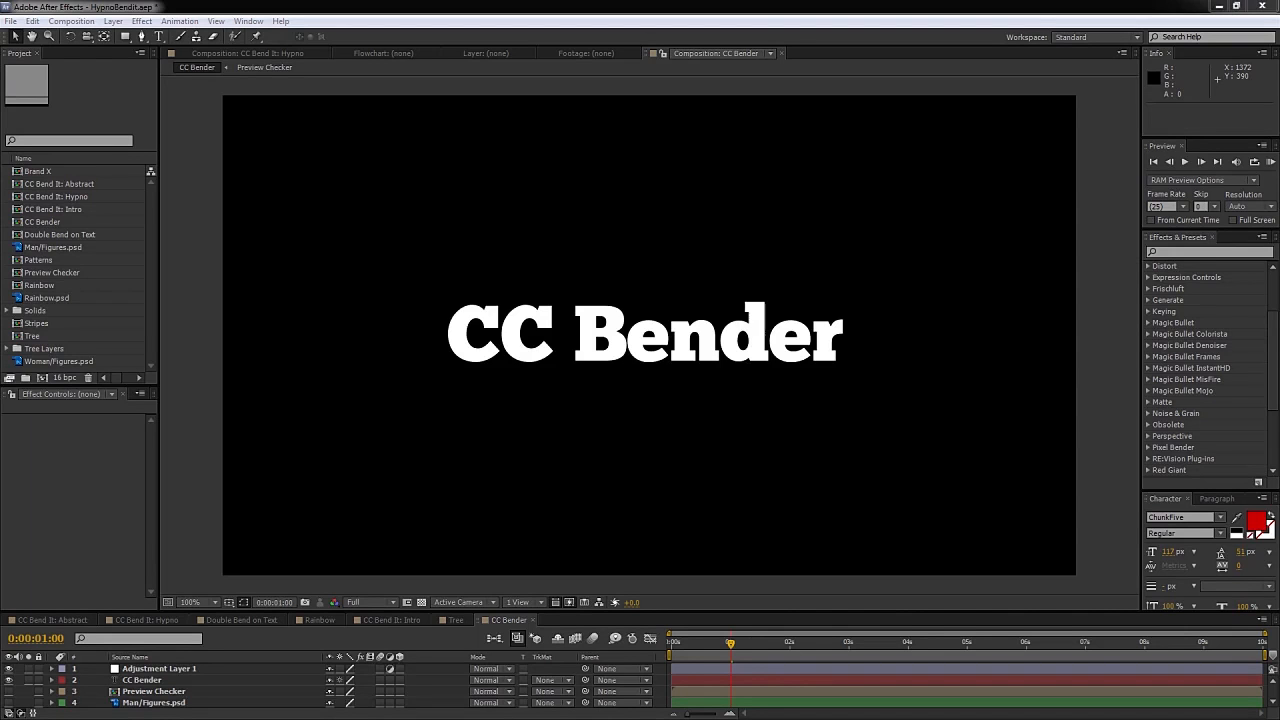
# - Look through the Distort effects and filter the effects list with "cc bend"
pyautogui.click(394, 620)
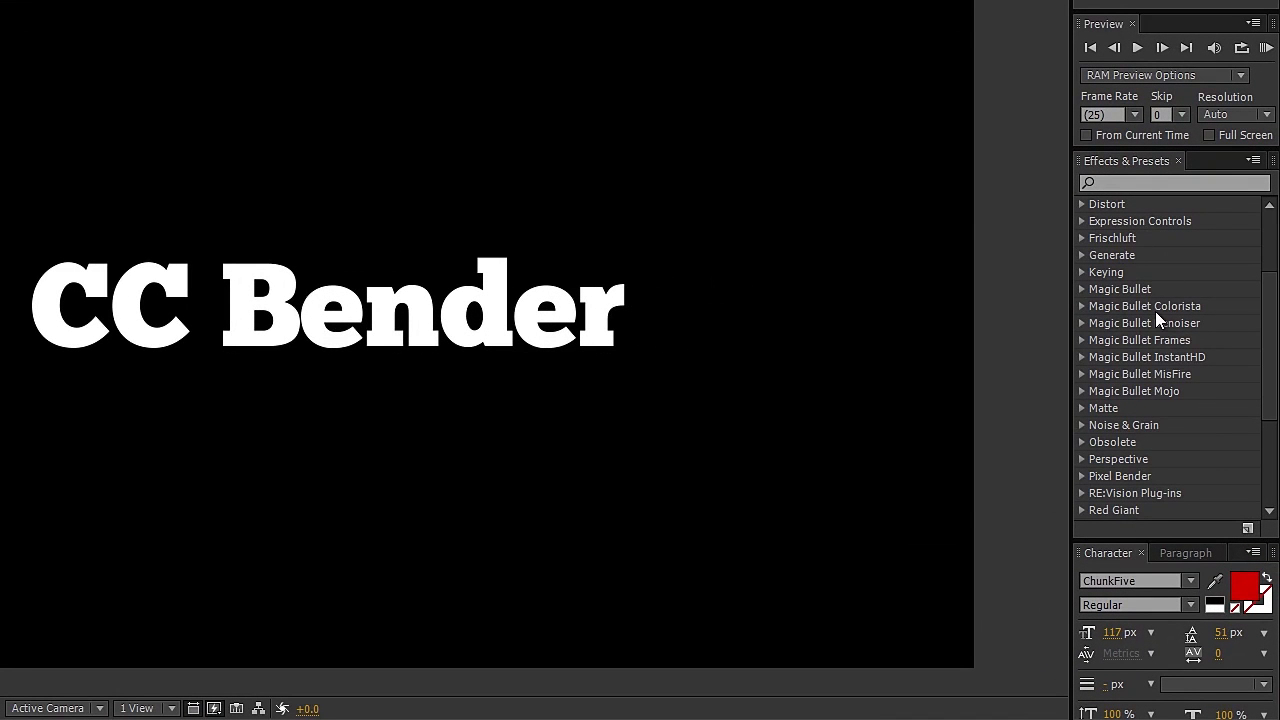
pyautogui.click(1081, 205)
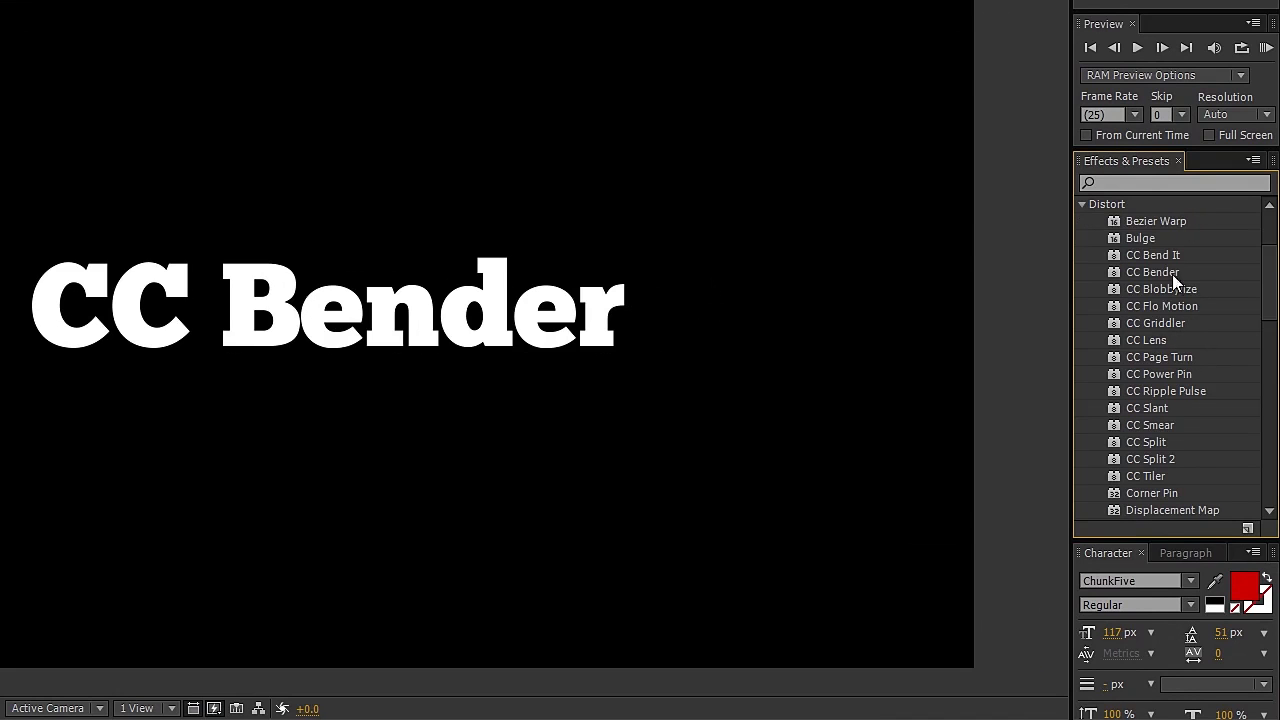
pyautogui.click(1124, 181)
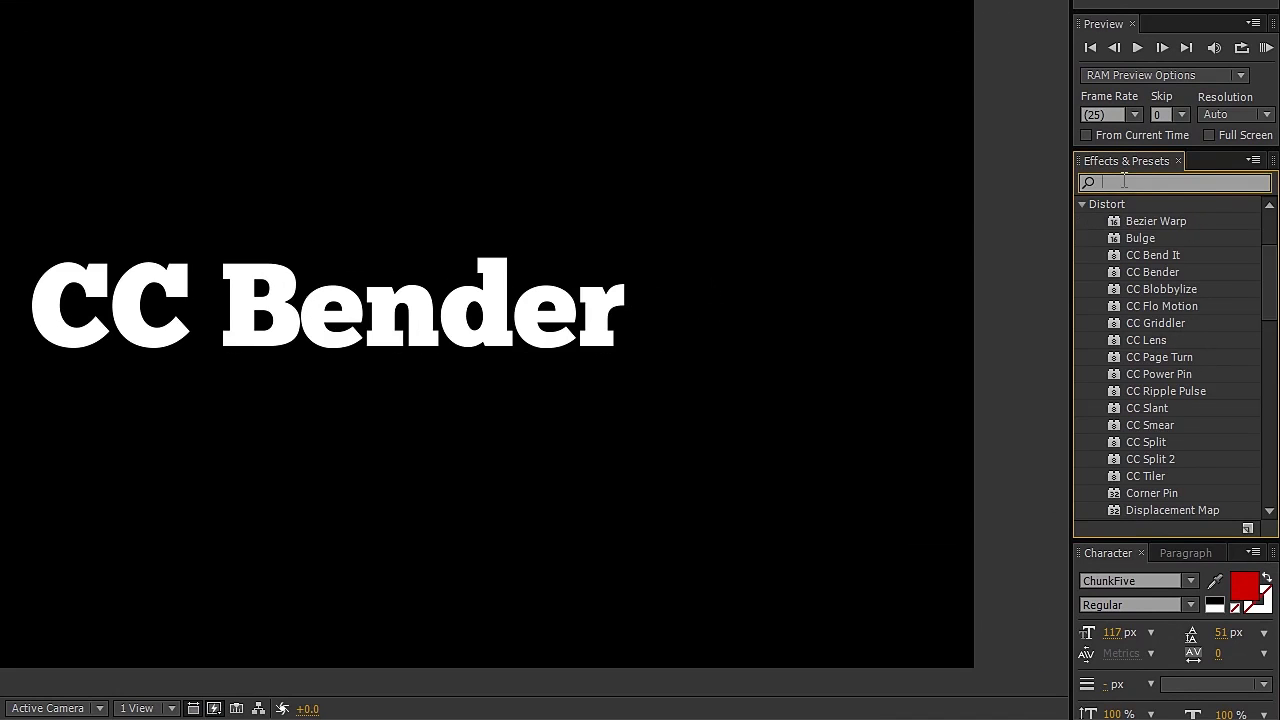
pyautogui.write('cc bend')
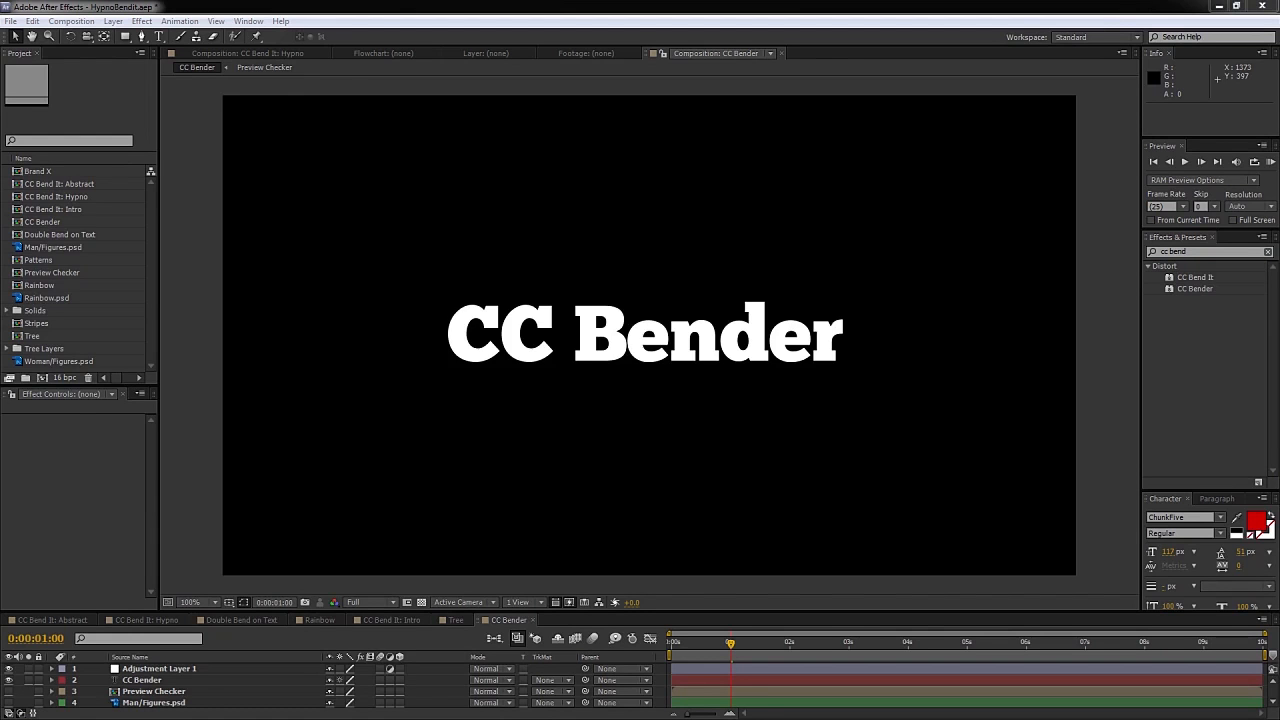
# - Show the Preview Checker layer and hide the CC Bender text layer so only the grid displays
pyautogui.moveTo(899, 611); pyautogui.dragTo(897, 523)
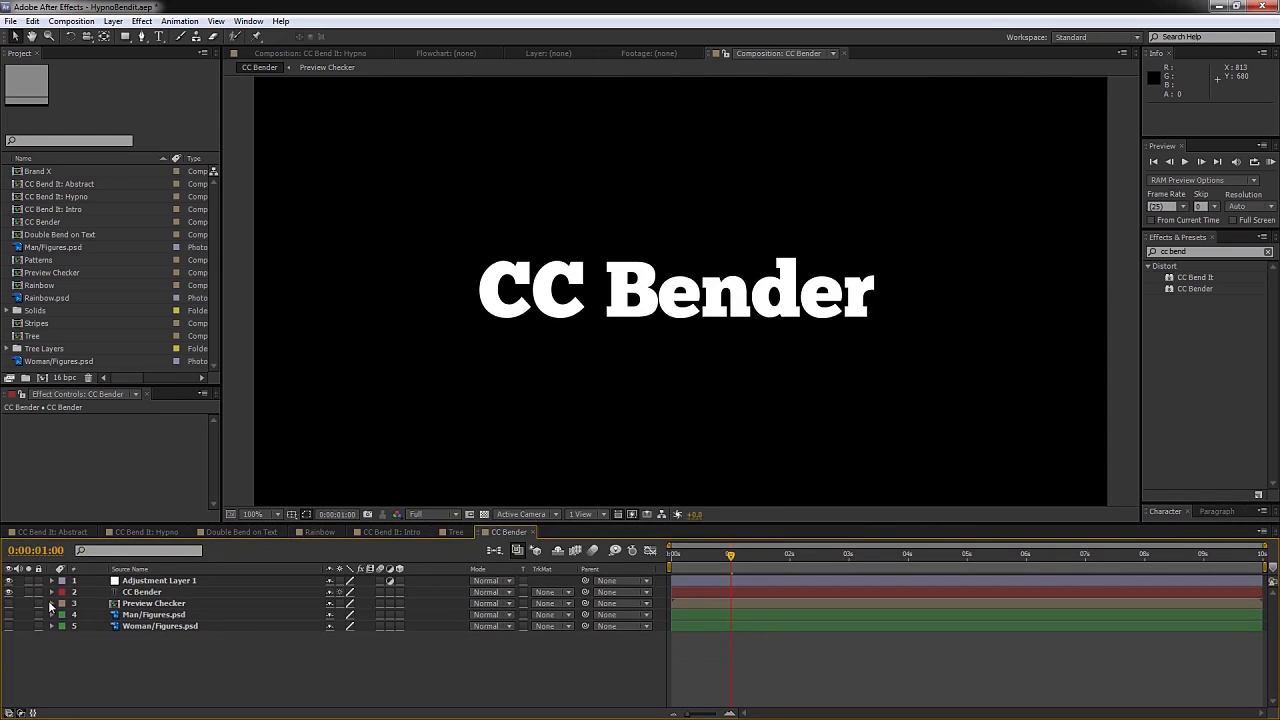
pyautogui.click(8, 603)
pyautogui.click(8, 592)
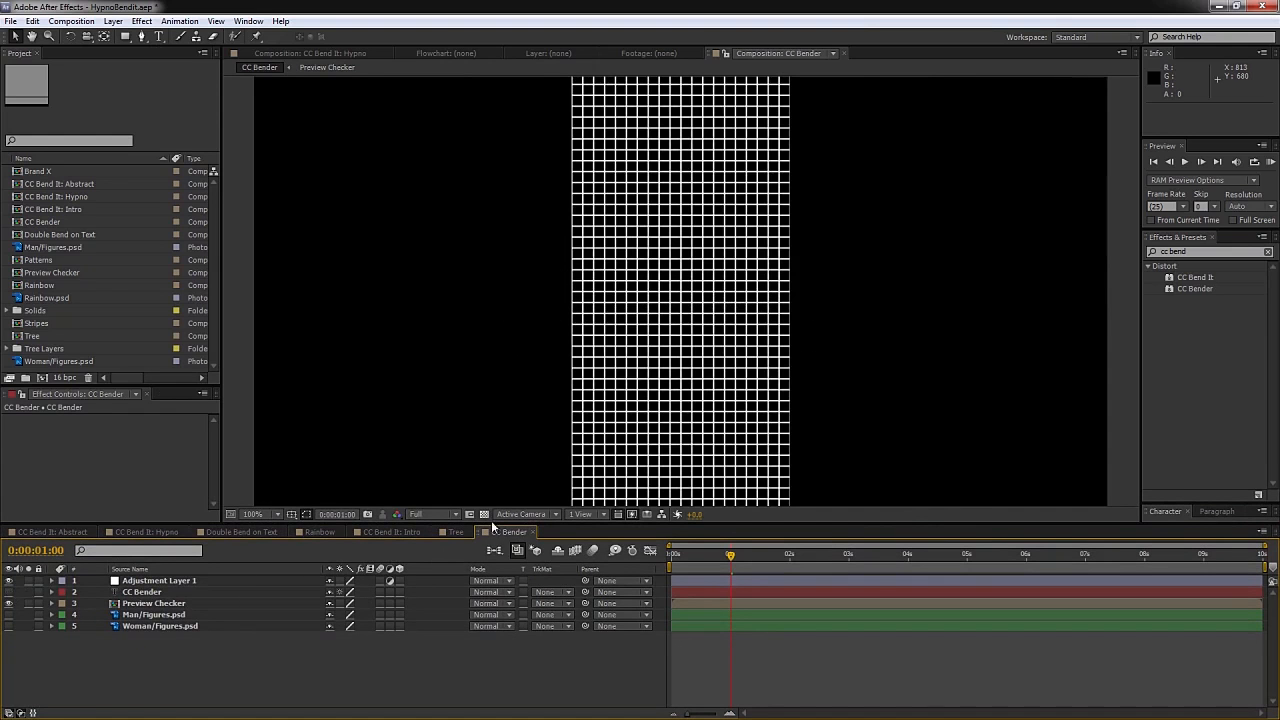
pyautogui.moveTo(491, 522); pyautogui.dragTo(491, 579)
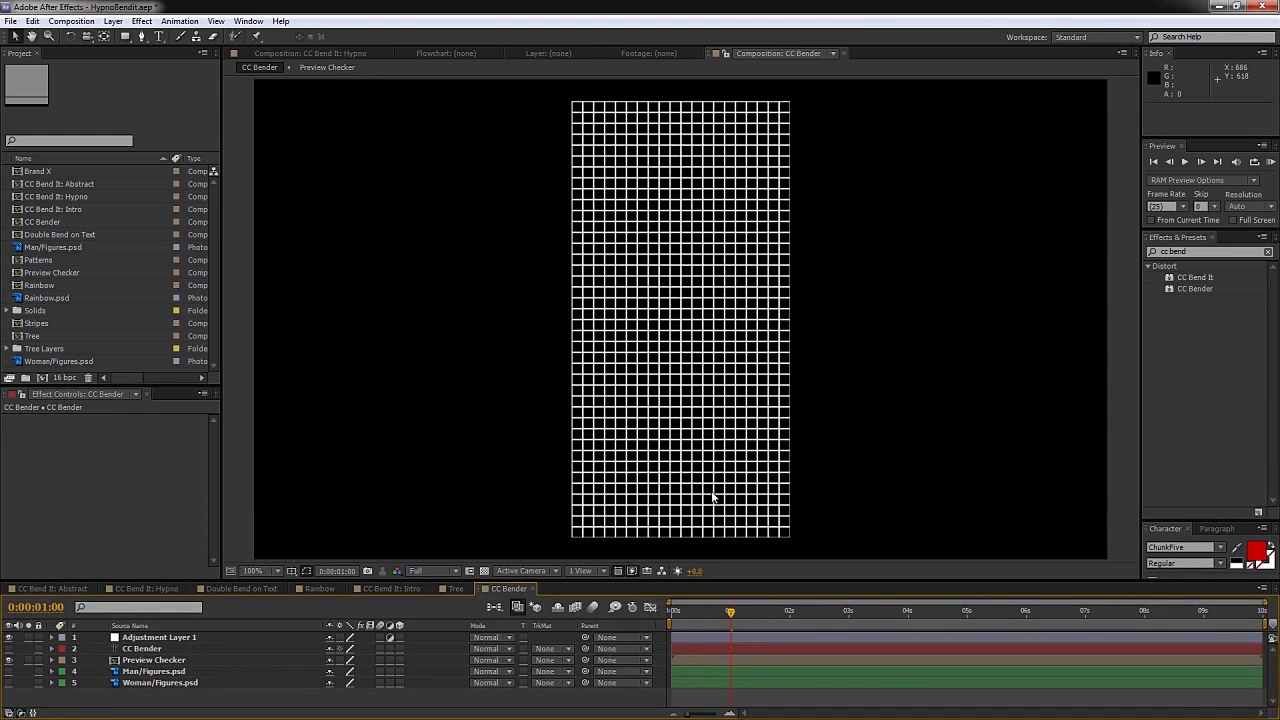
# - Apply the CC Bender effect to the Preview Checker layer and review its Style options without changing them
pyautogui.click(143, 661)
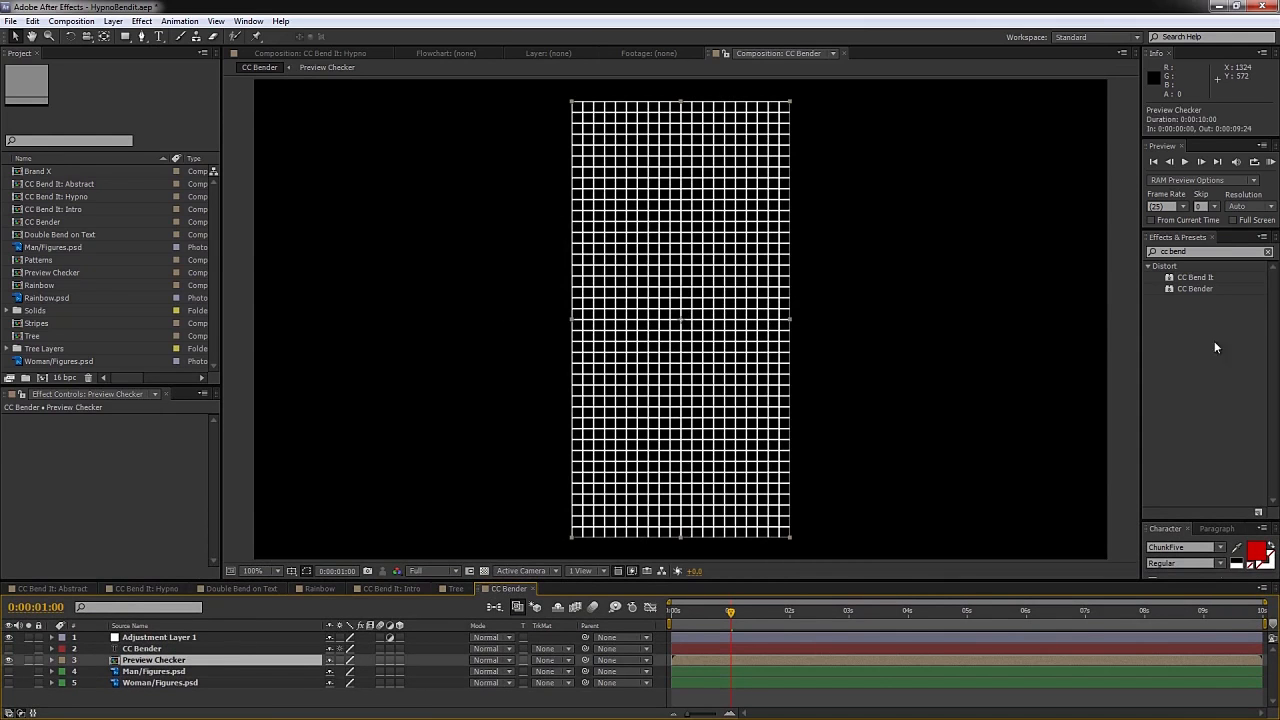
pyautogui.doubleClick(1200, 288)
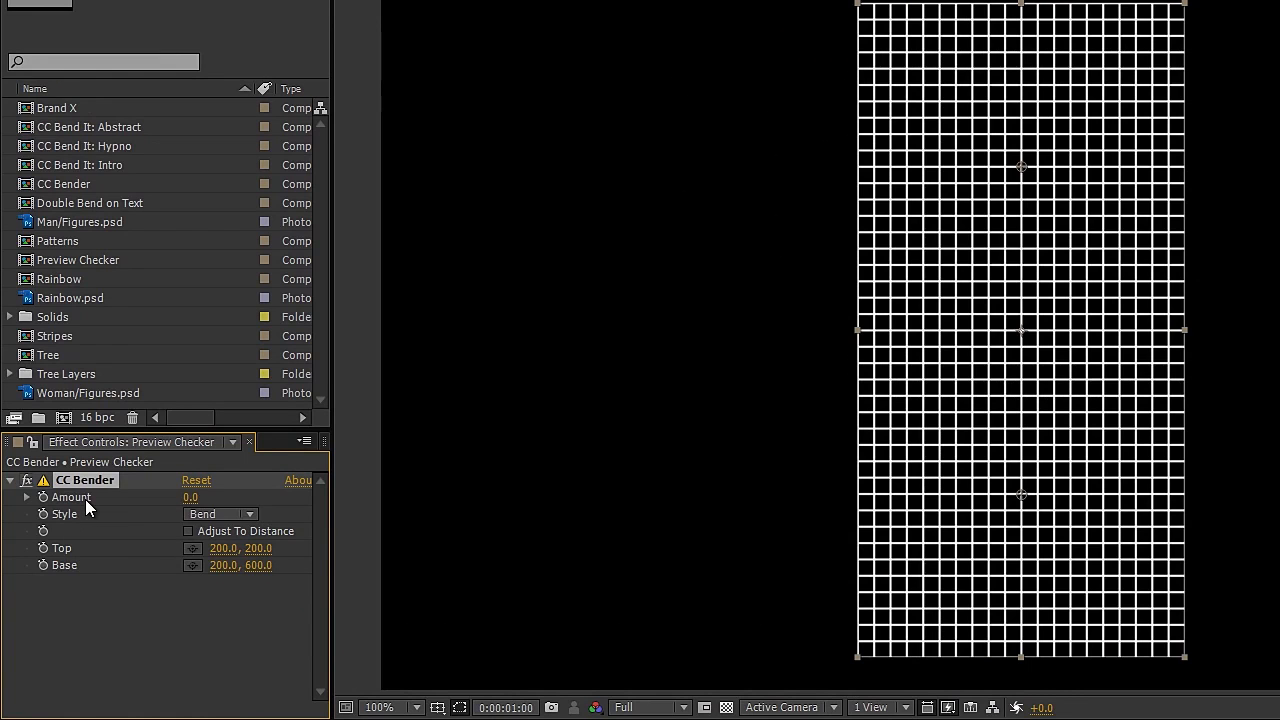
pyautogui.click(250, 514)
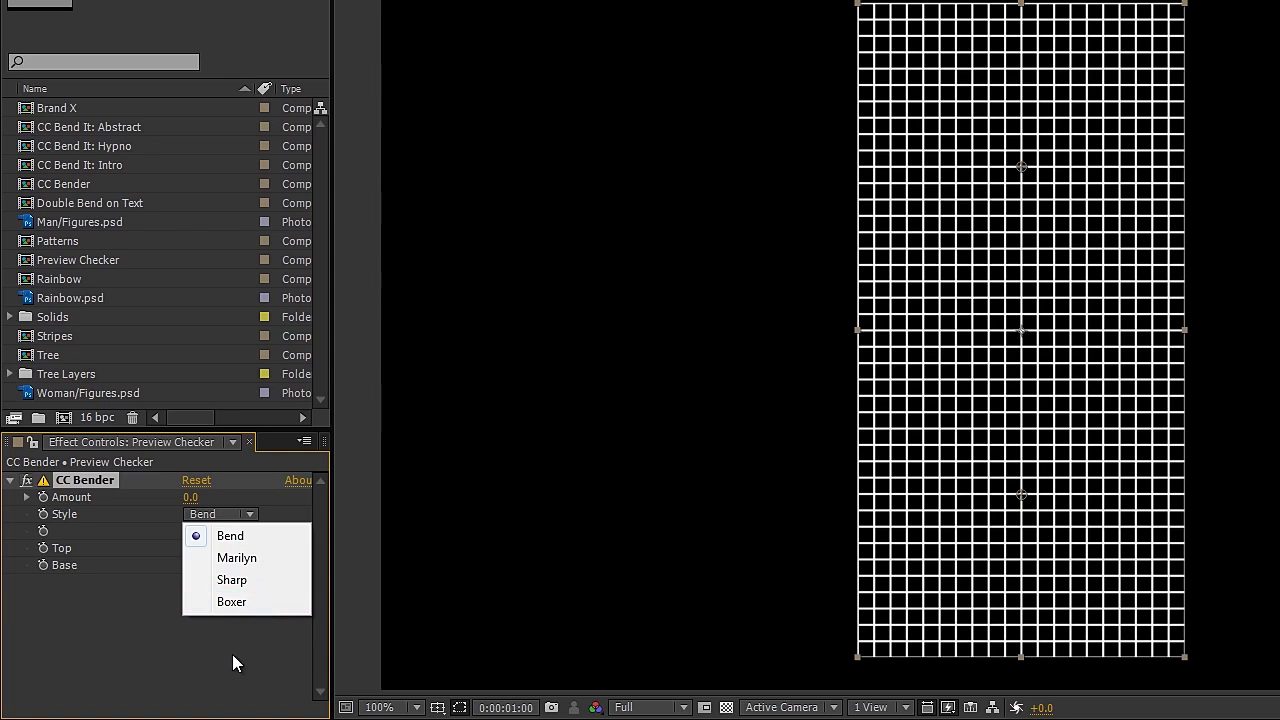
pyautogui.click(95, 647)
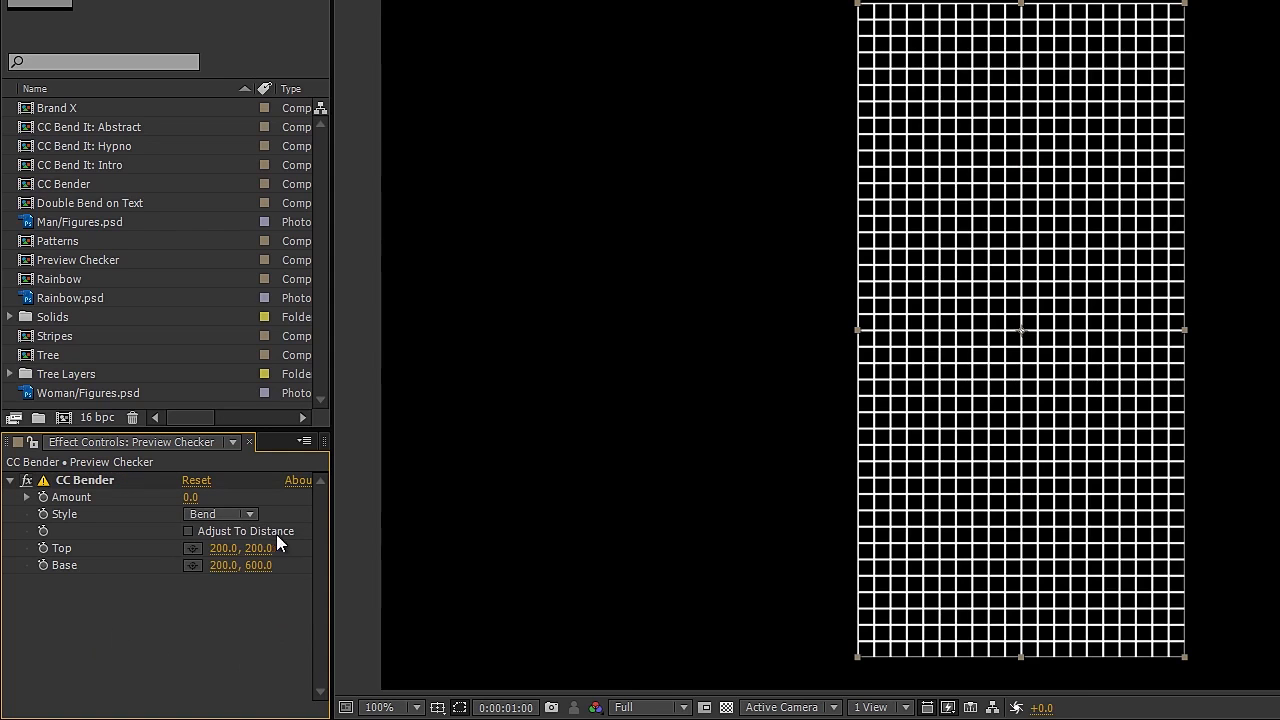
# - Examine the CC Bender Top and Base control points up close on the Preview Checker grid
pyautogui.click(84, 549)
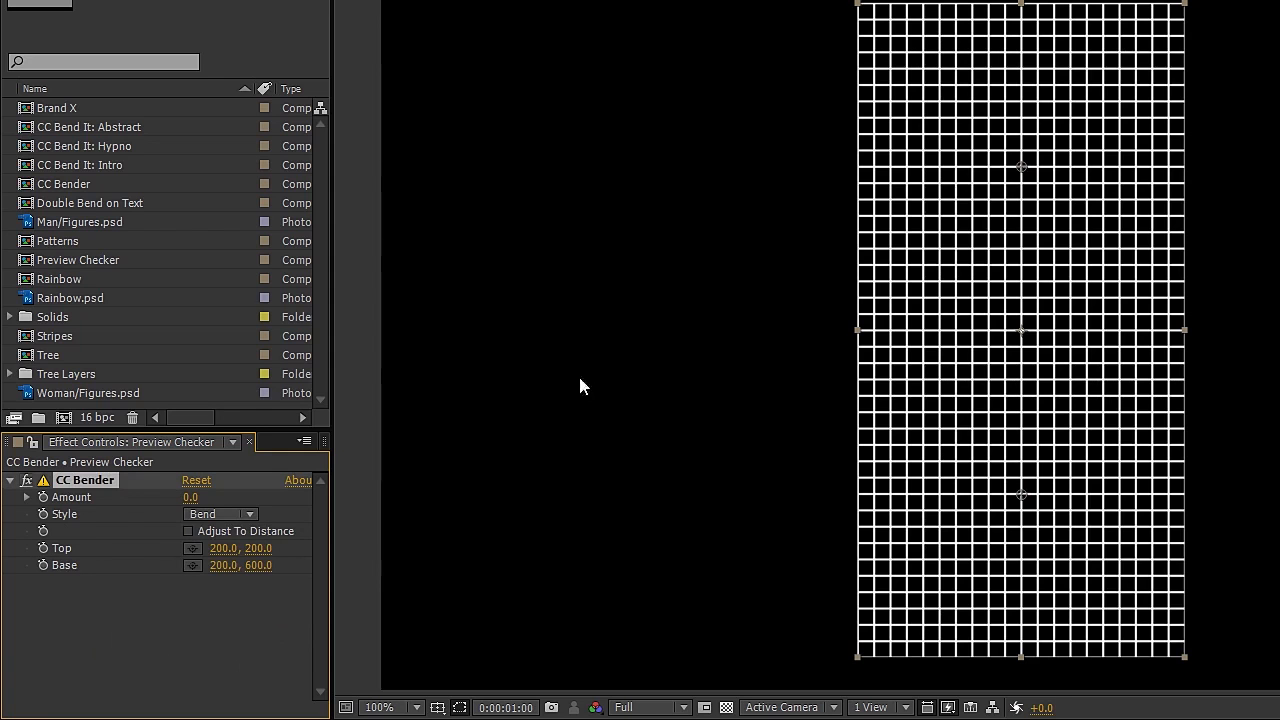
pyautogui.press('.')
pyautogui.press('.')
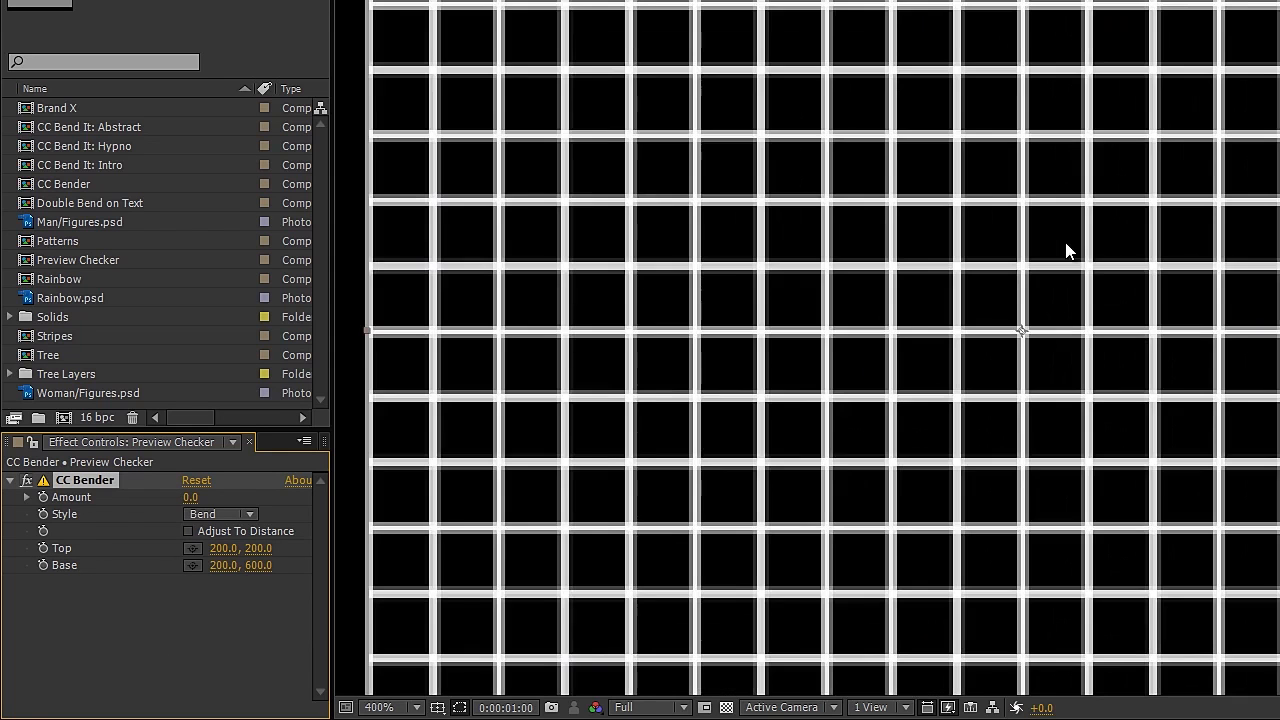
pyautogui.moveTo(1072, 46); pyautogui.dragTo(1058, 558)
pyautogui.press('.')
pyautogui.press('.')
pyautogui.moveTo(1023, 72); pyautogui.dragTo(1015, 633)
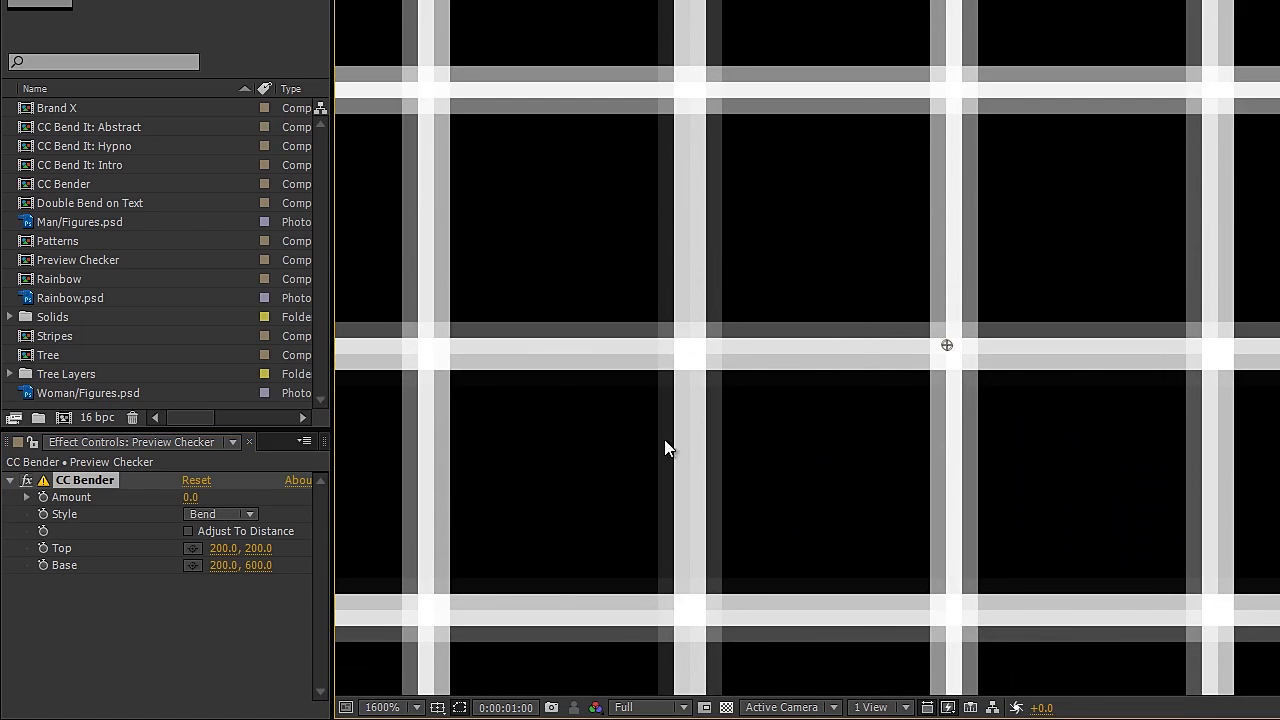
pyautogui.press(',')
pyautogui.press(',')
pyautogui.press(',')
pyautogui.press(',')
pyautogui.press(',')
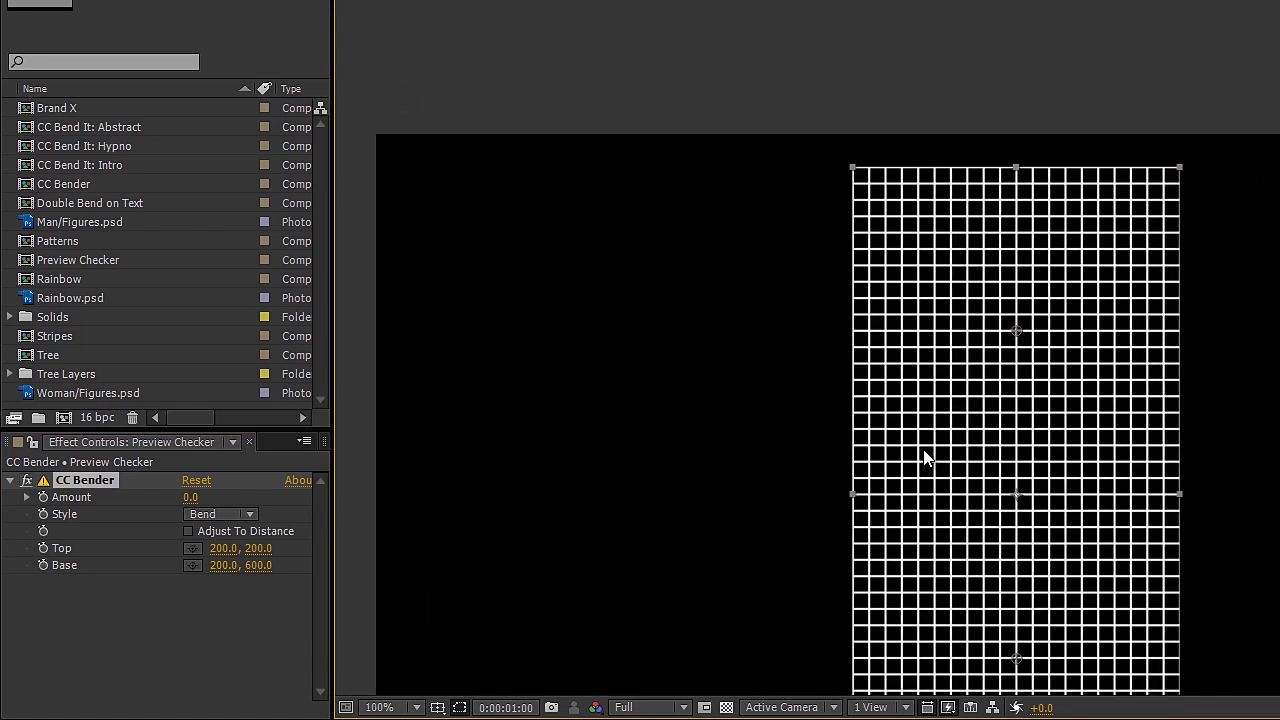
pyautogui.press('.')
pyautogui.moveTo(1040, 500); pyautogui.dragTo(1068, 327)
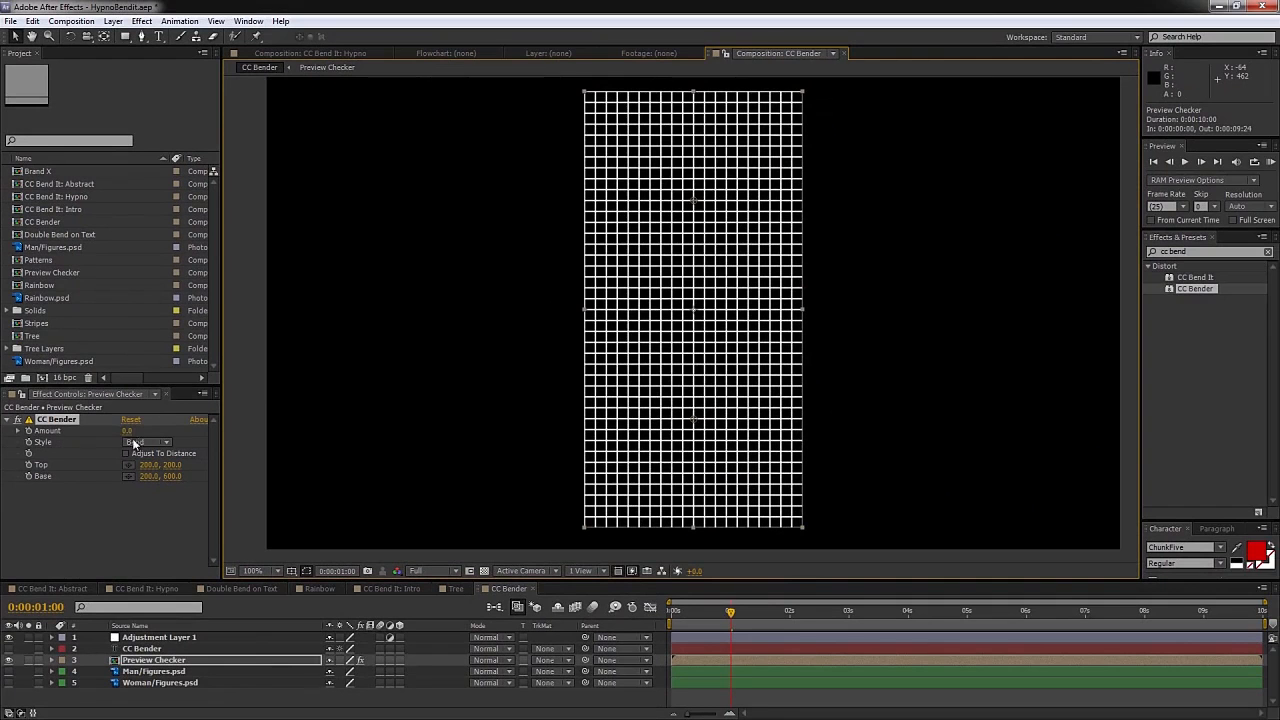
# - Set the CC Bender Amount to 73 and change the Preview Checker layer's label color to Red
pyautogui.moveTo(127, 431); pyautogui.dragTo(200, 445)
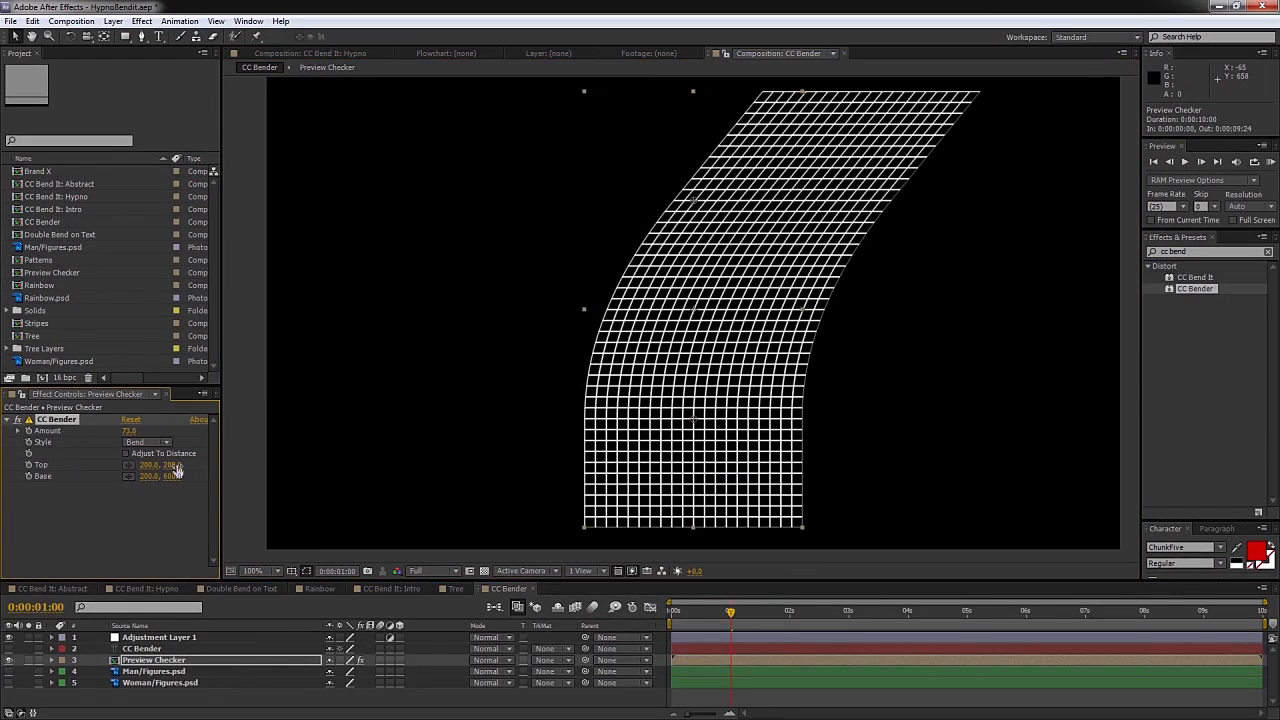
pyautogui.click(63, 661)
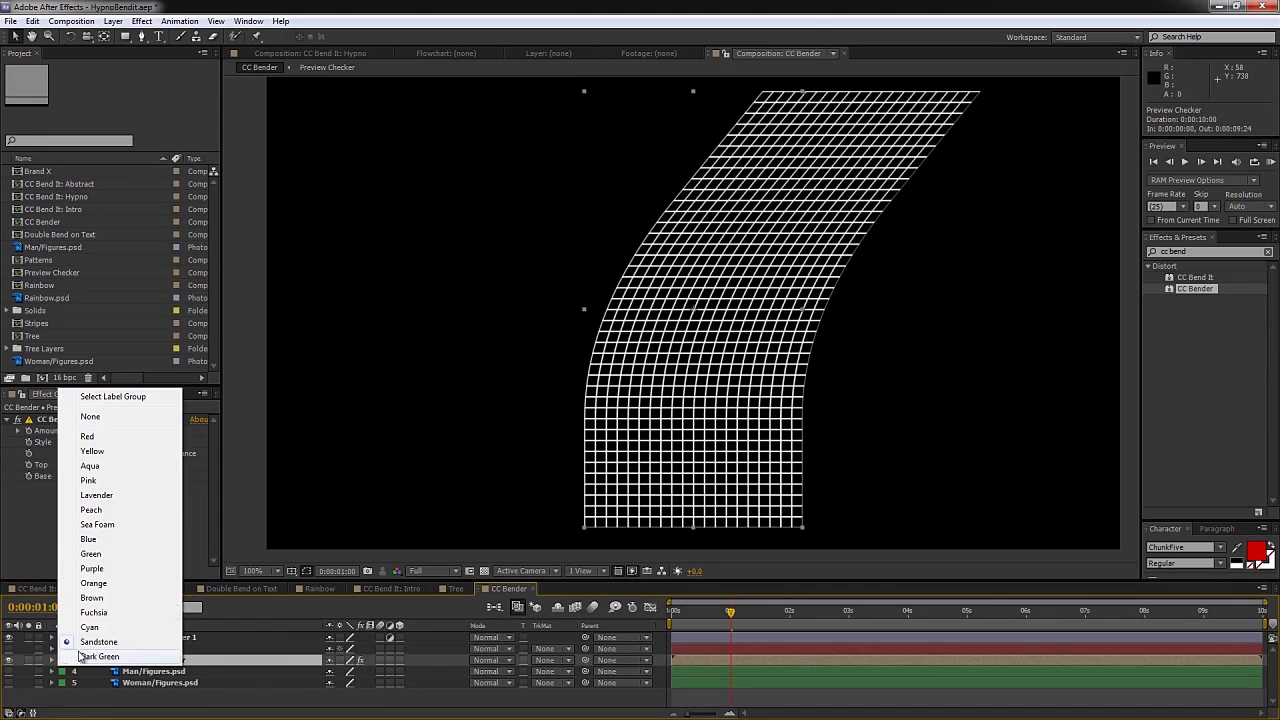
pyautogui.click(104, 438)
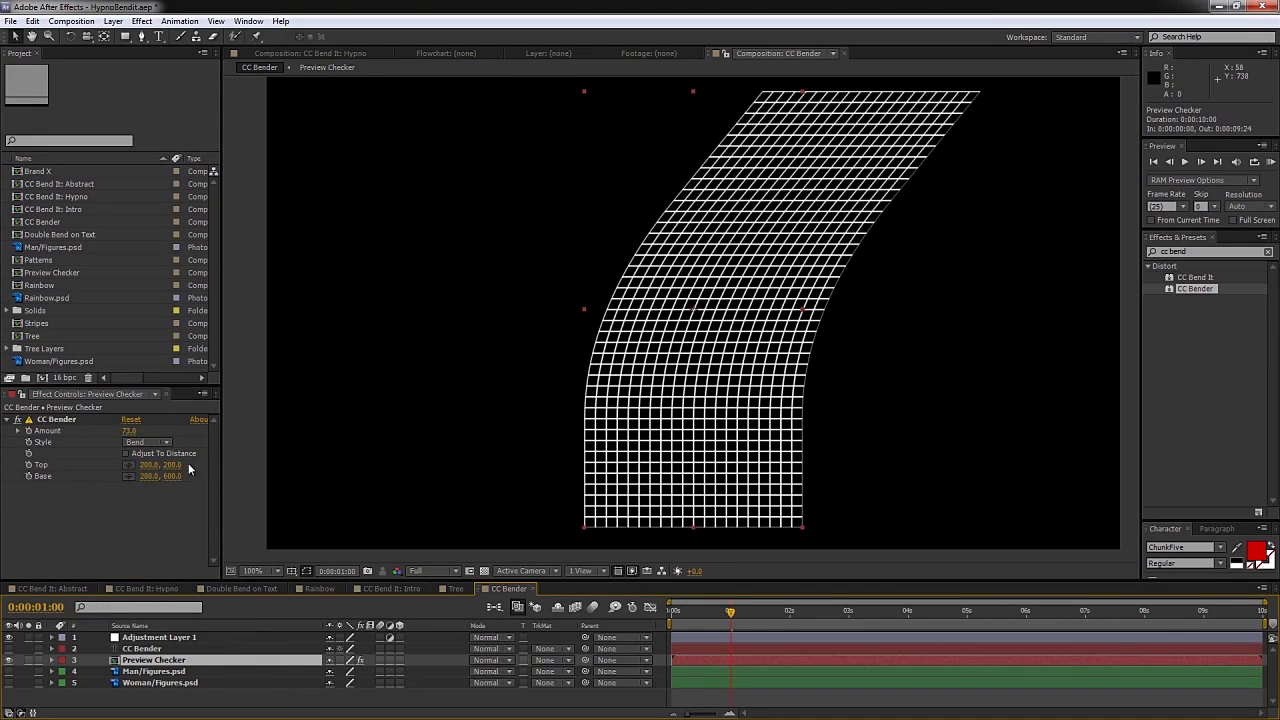
# - Create a comp-size light gray solid, 1280 by 720 px, and place it beneath all other layers as a background
pyautogui.hotkey('ctrl', 'y')
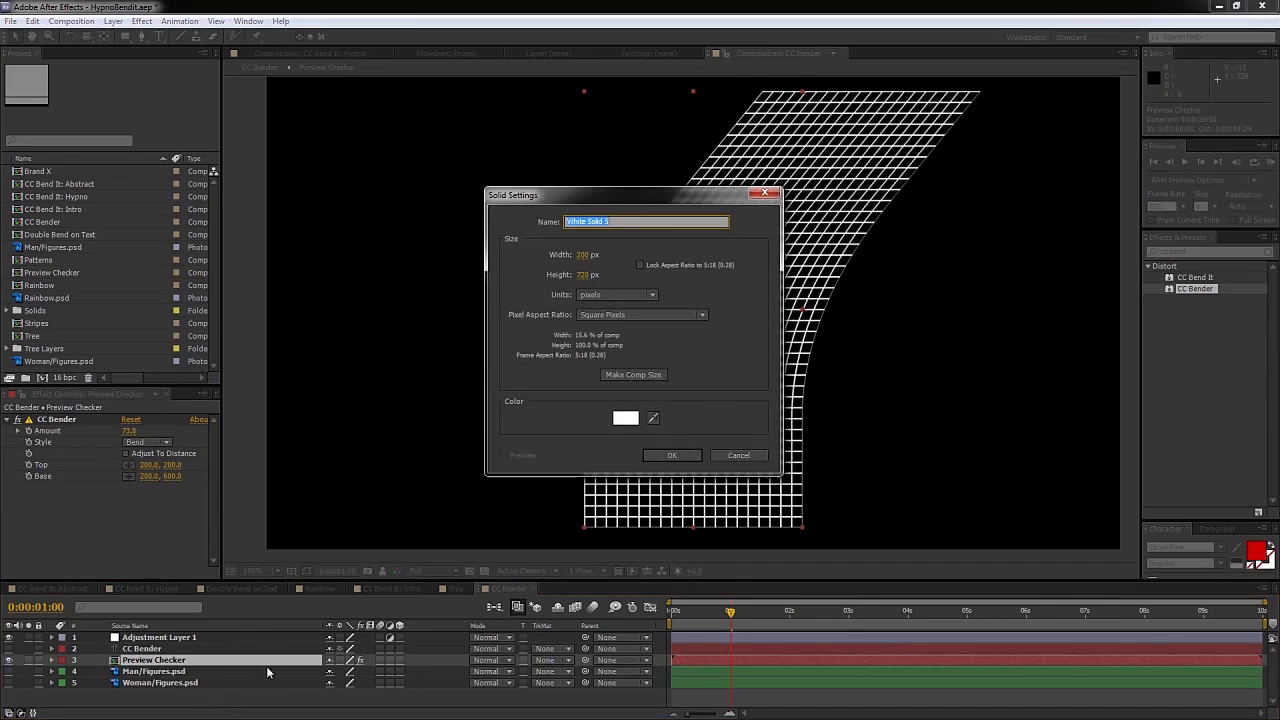
pyautogui.click(625, 418)
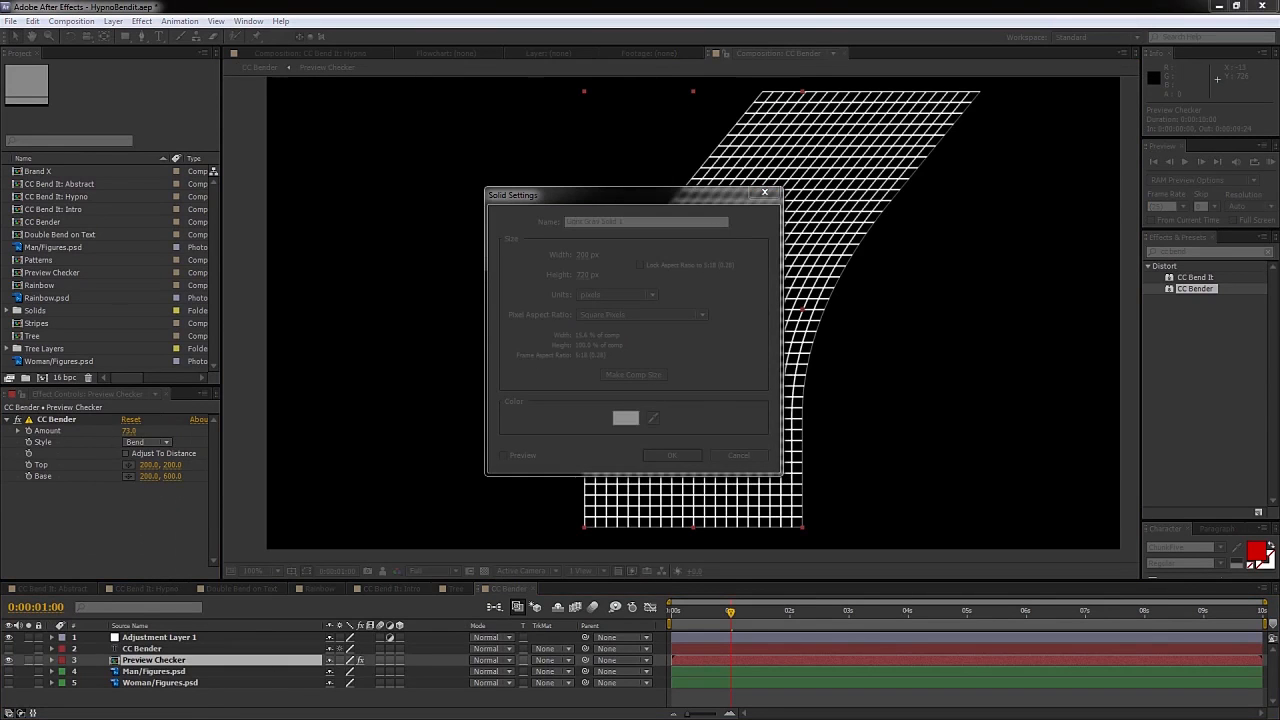
pyautogui.press('Return')
pyautogui.click(620, 374)
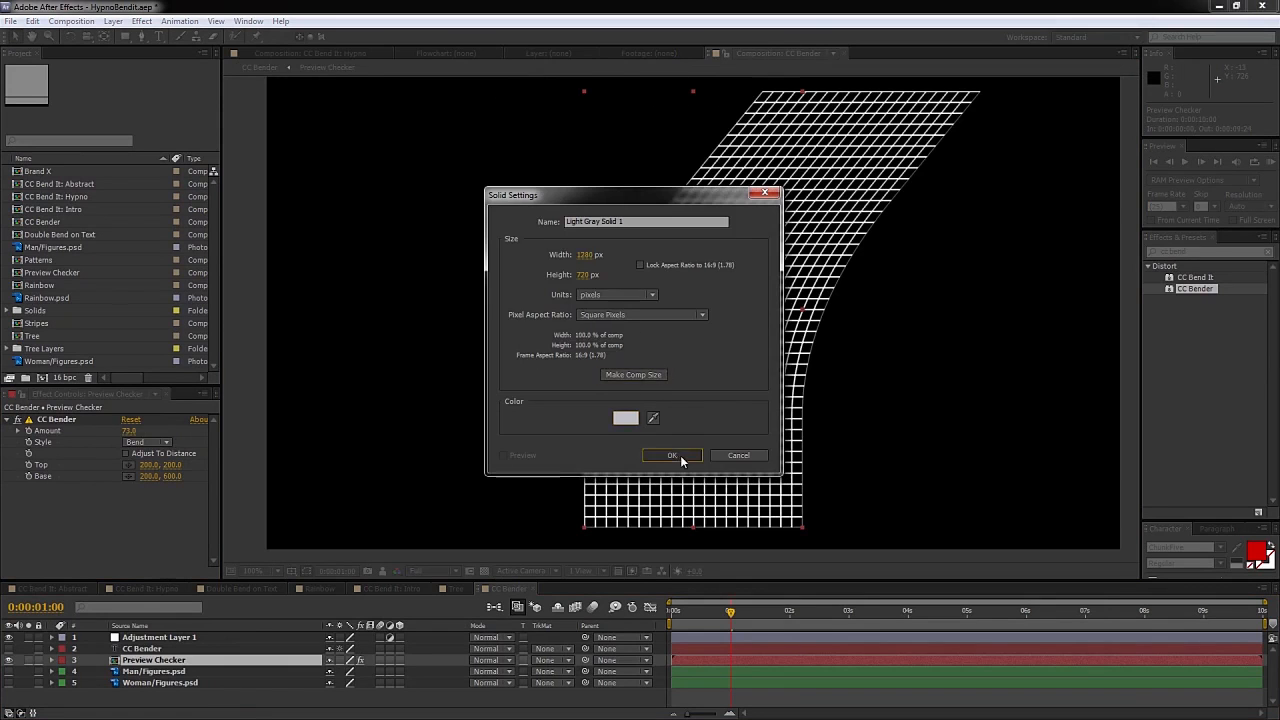
pyautogui.click(675, 455)
pyautogui.moveTo(163, 642); pyautogui.dragTo(165, 698)
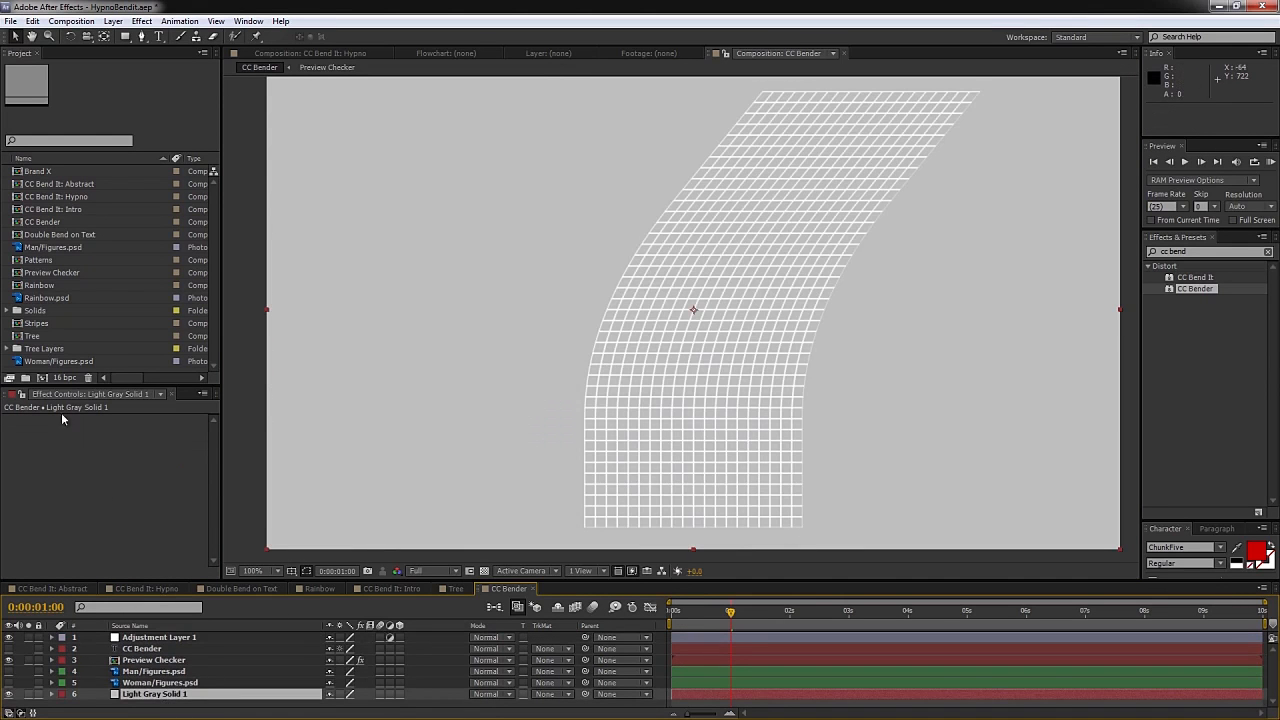
# - Vary the CC Bender Amount on the Preview Checker layer from 1 up to 82 using the Bend style
pyautogui.click(145, 660)
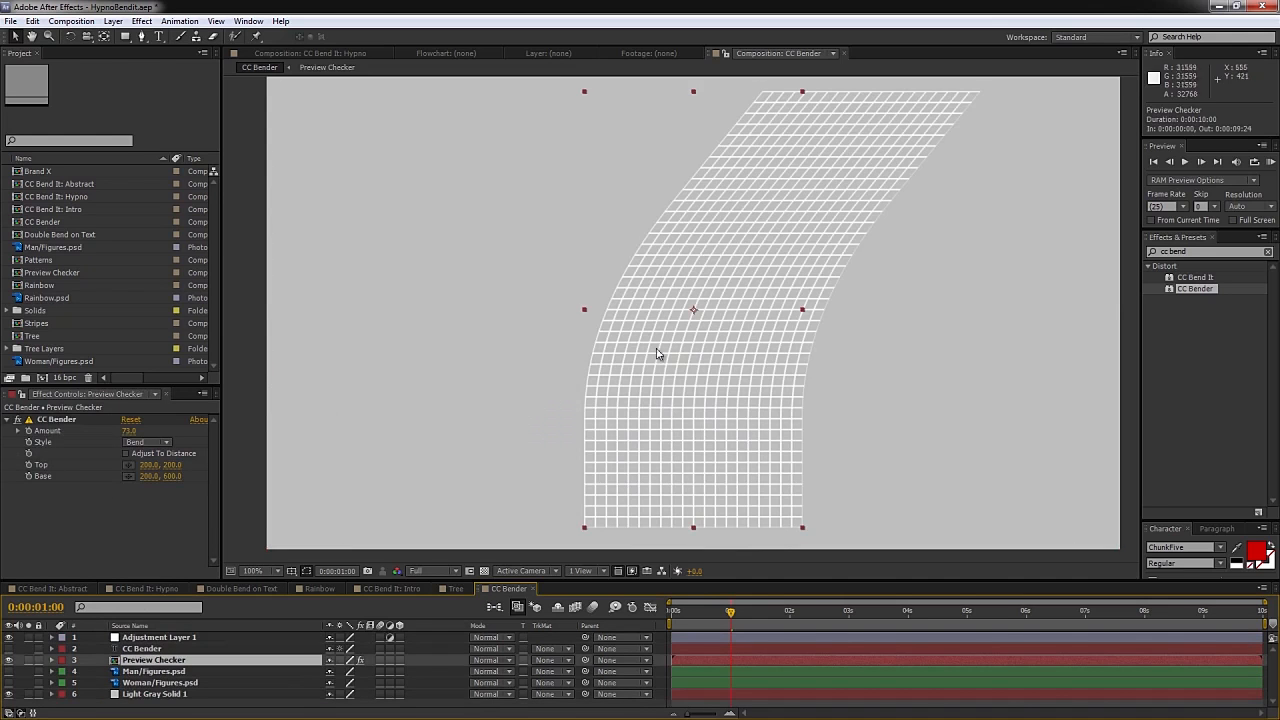
pyautogui.click(58, 420)
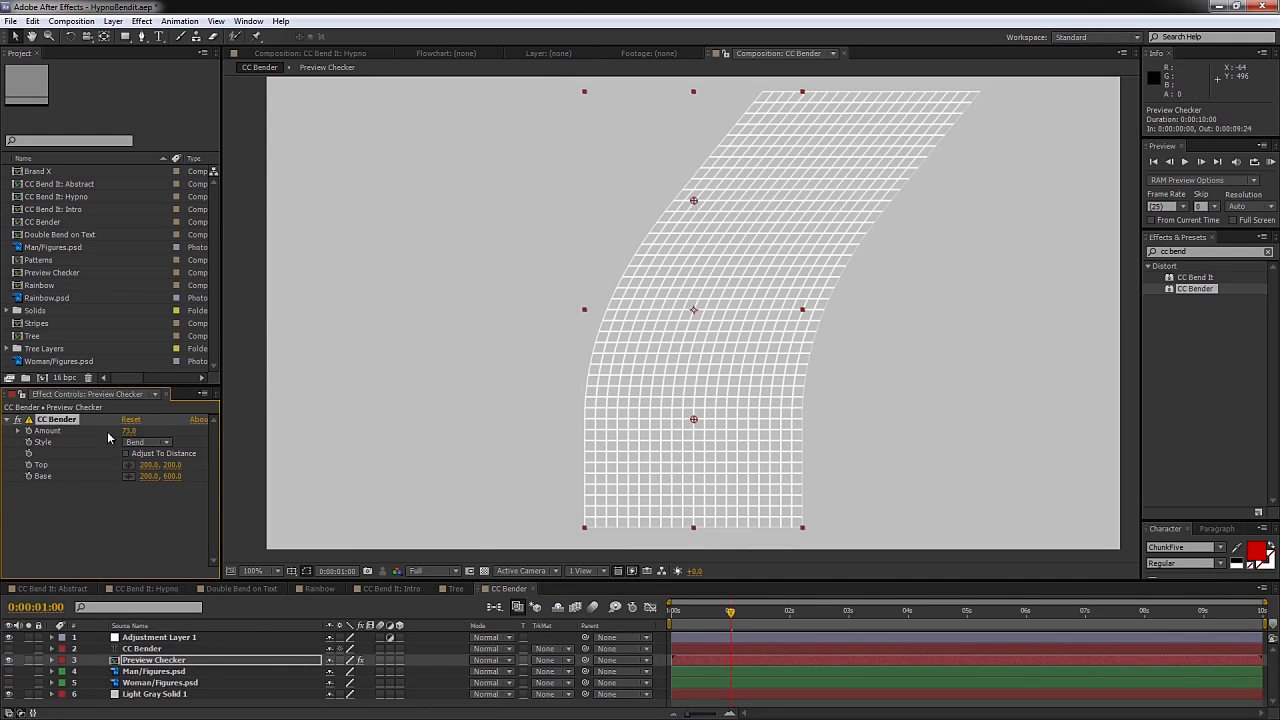
pyautogui.moveTo(129, 432); pyautogui.dragTo(84, 432)
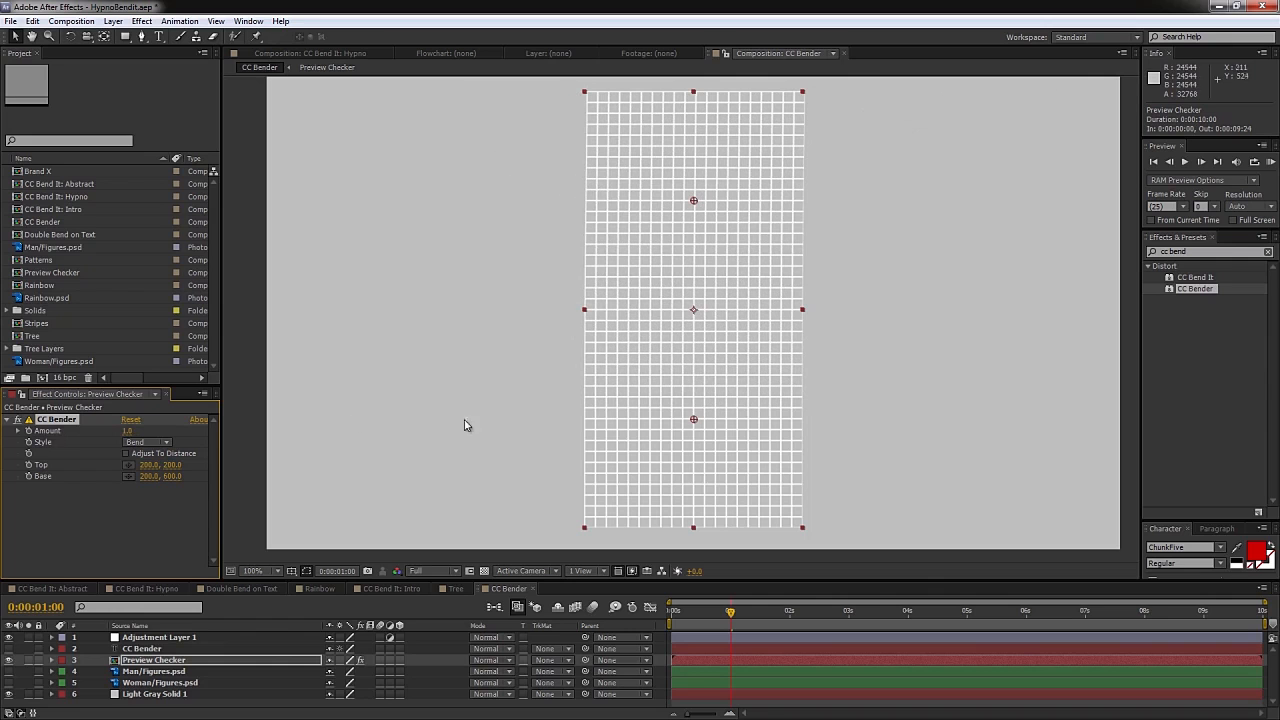
pyautogui.hotkey('ctrl', 'z')
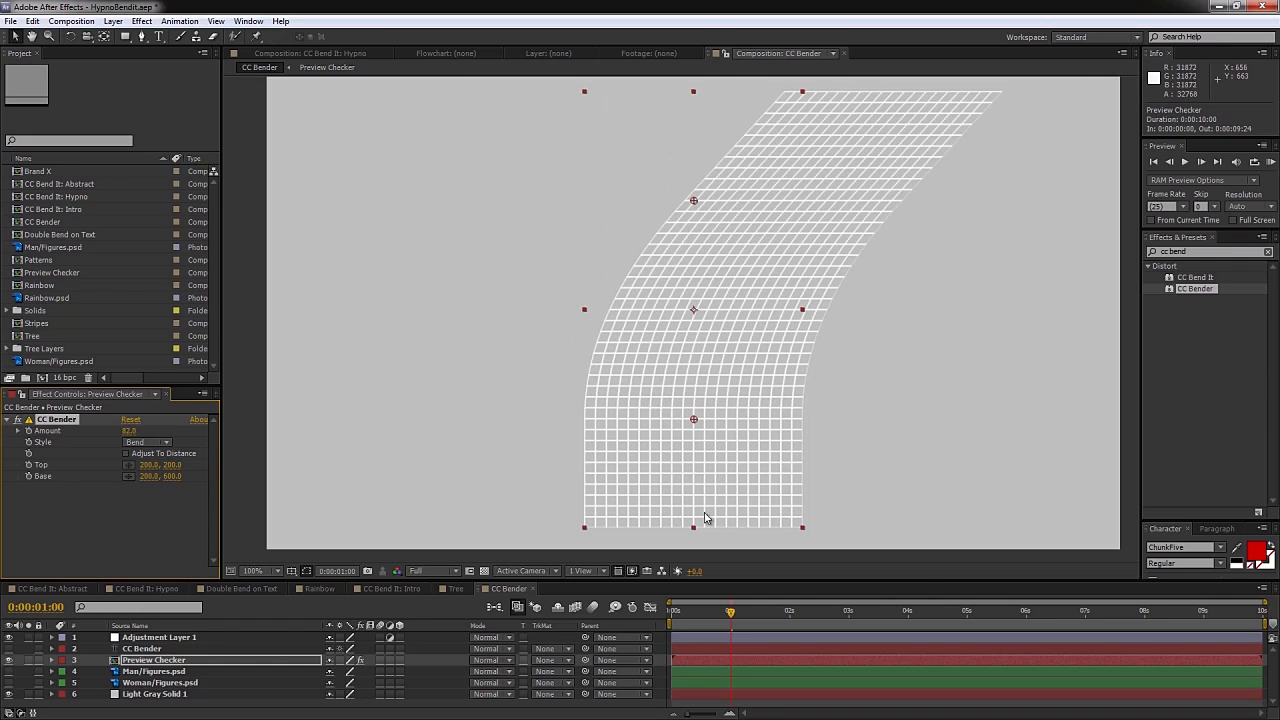
# - Switch the CC Bender Style to Marilyn and set the Amount to 67
pyautogui.click(151, 443)
pyautogui.click(165, 473)
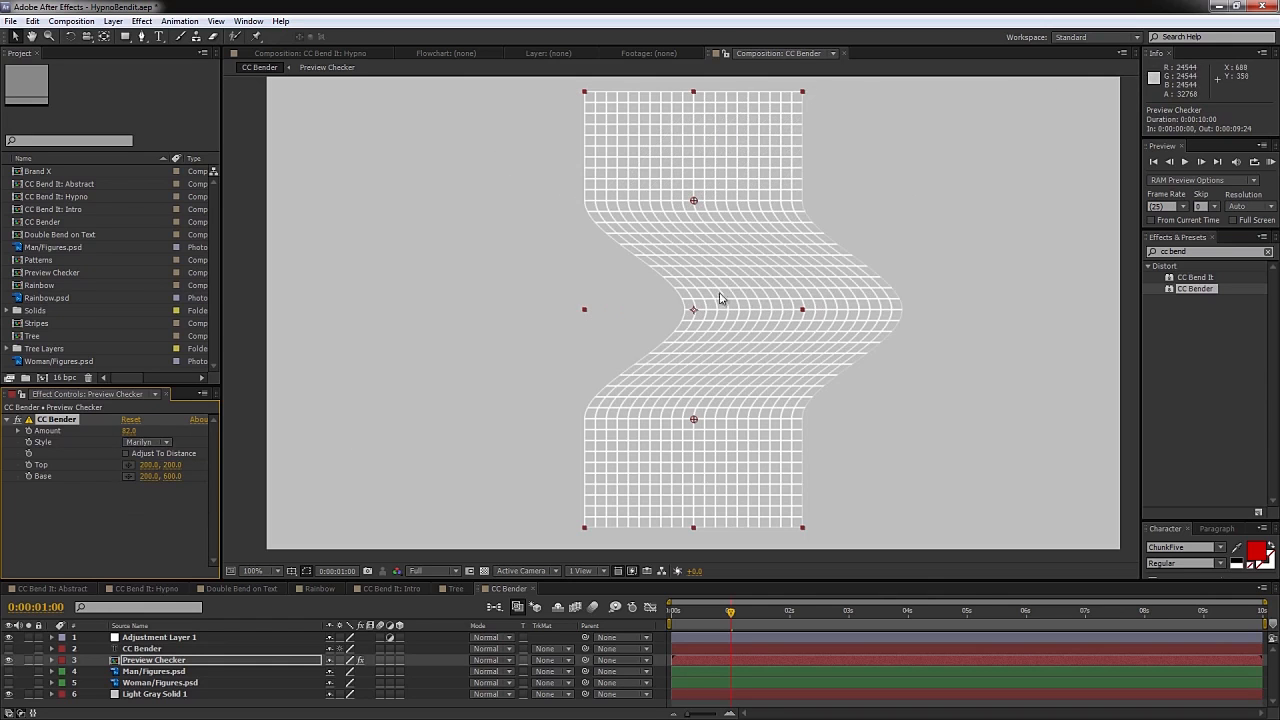
pyautogui.moveTo(128, 431)
pyautogui.mouseDown()
pyautogui.moveTo(112, 431)
pyautogui.moveTo(125, 432)
pyautogui.mouseUp()
# - Try the Sharp and Boxer styles on the Preview Checker grid and return the CC Bender Style to Bend
pyautogui.click(148, 442)
pyautogui.click(165, 489)
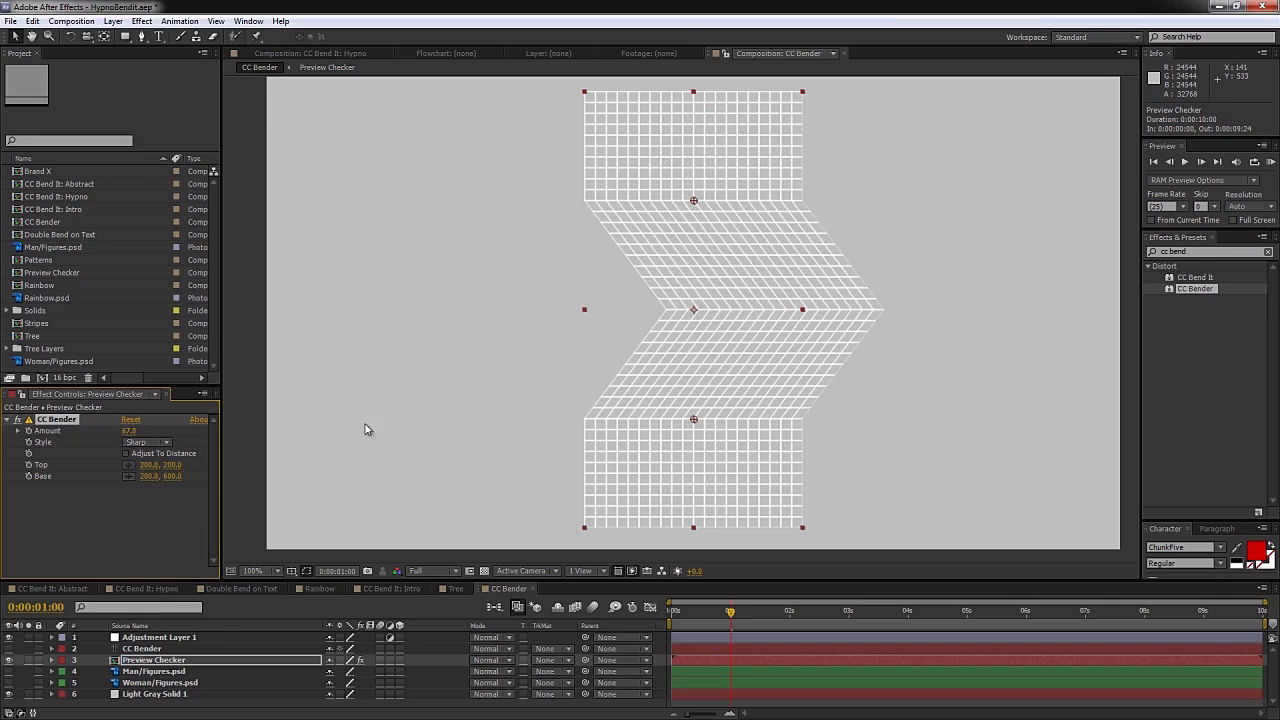
pyautogui.click(148, 442)
pyautogui.click(160, 499)
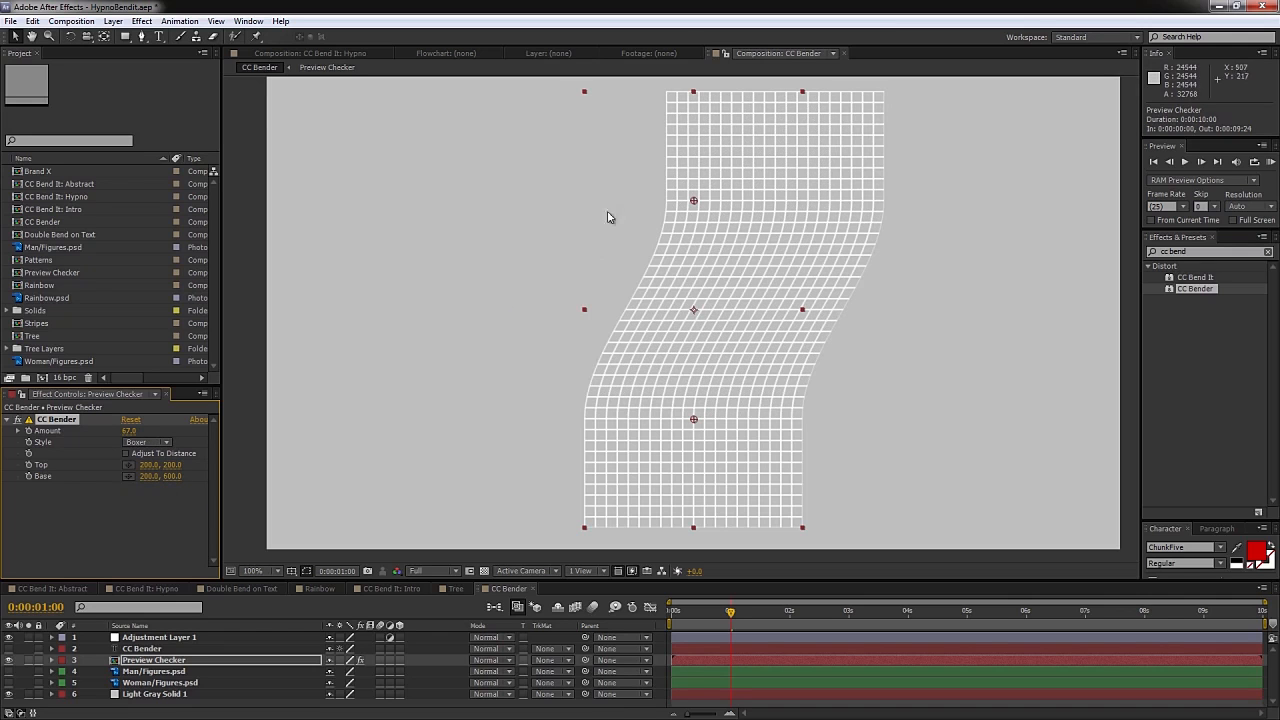
pyautogui.click(146, 445)
pyautogui.click(153, 459)
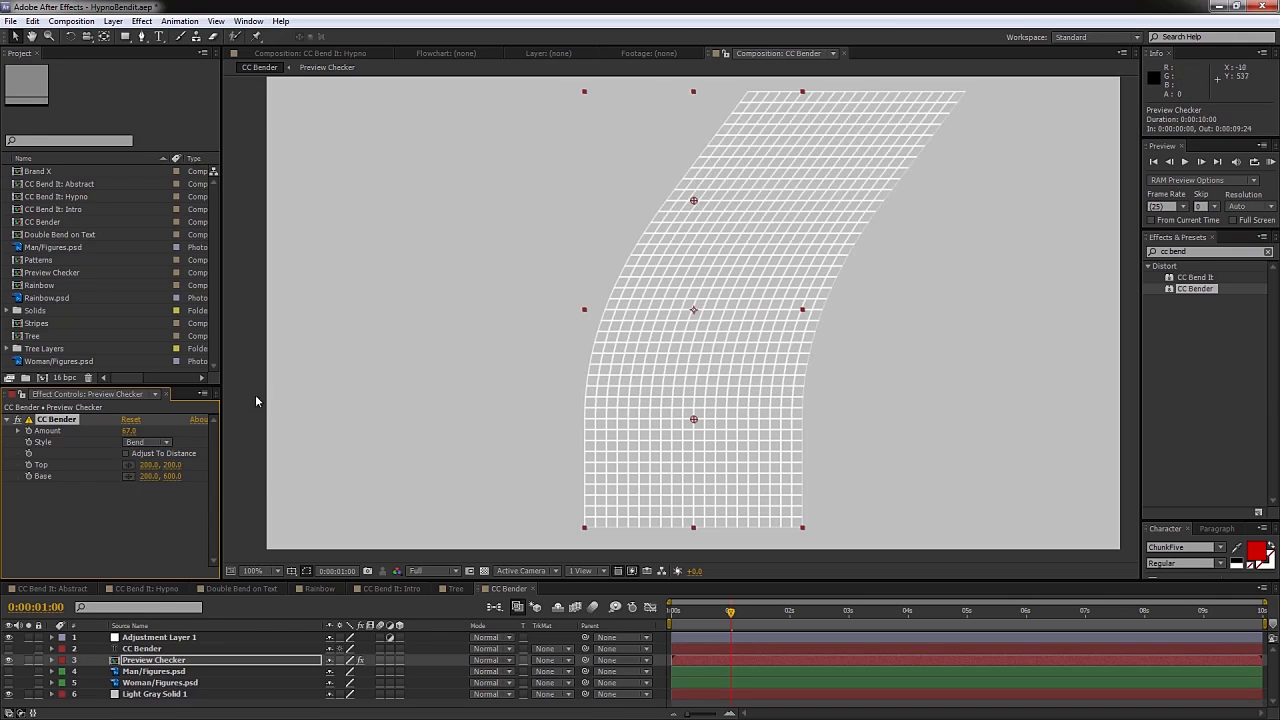
# - Show the Man/Figures.psd layer and hide the Preview Checker and Light Gray Solid 1 layers
pyautogui.click(8, 420)
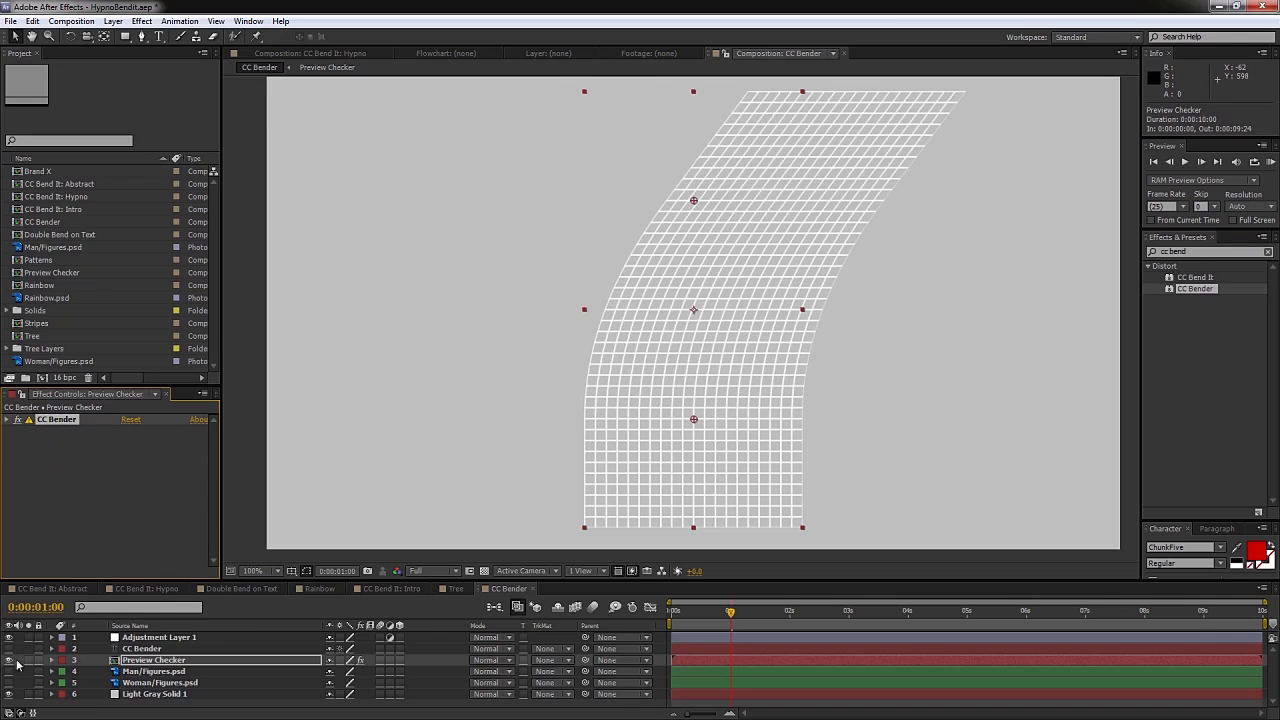
pyautogui.click(14, 660)
pyautogui.click(12, 671)
pyautogui.click(166, 672)
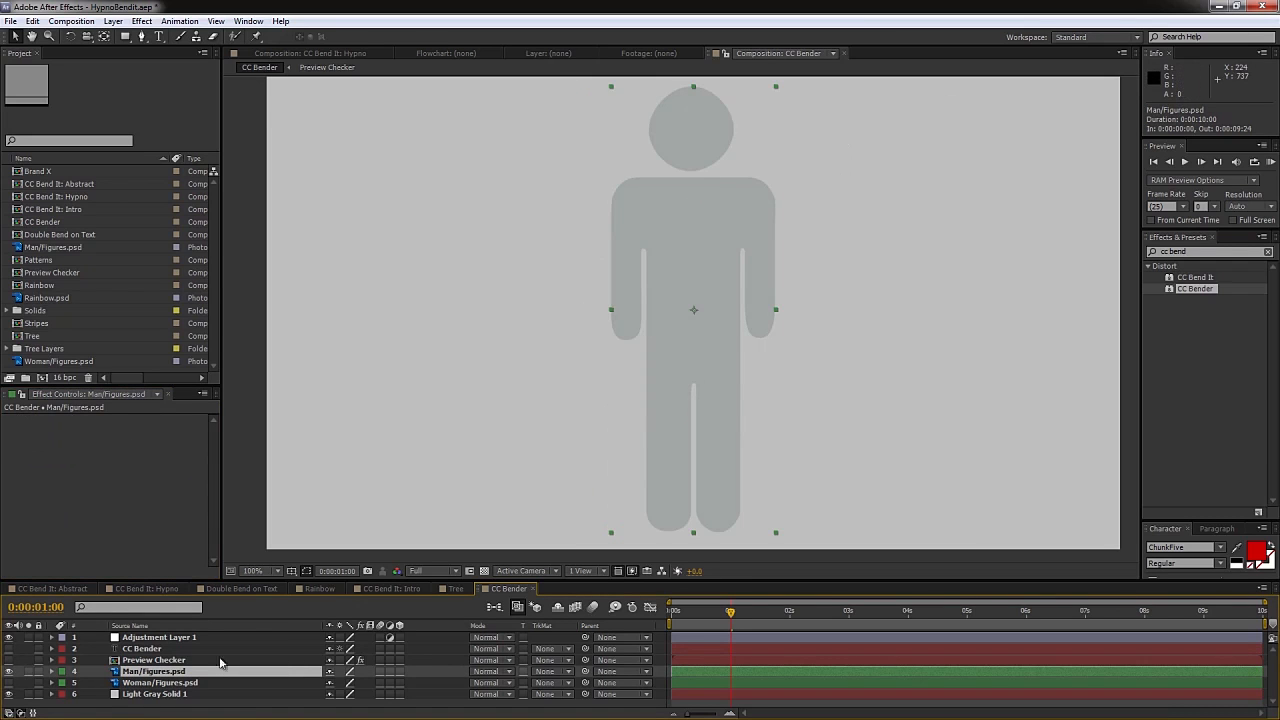
pyautogui.click(9, 694)
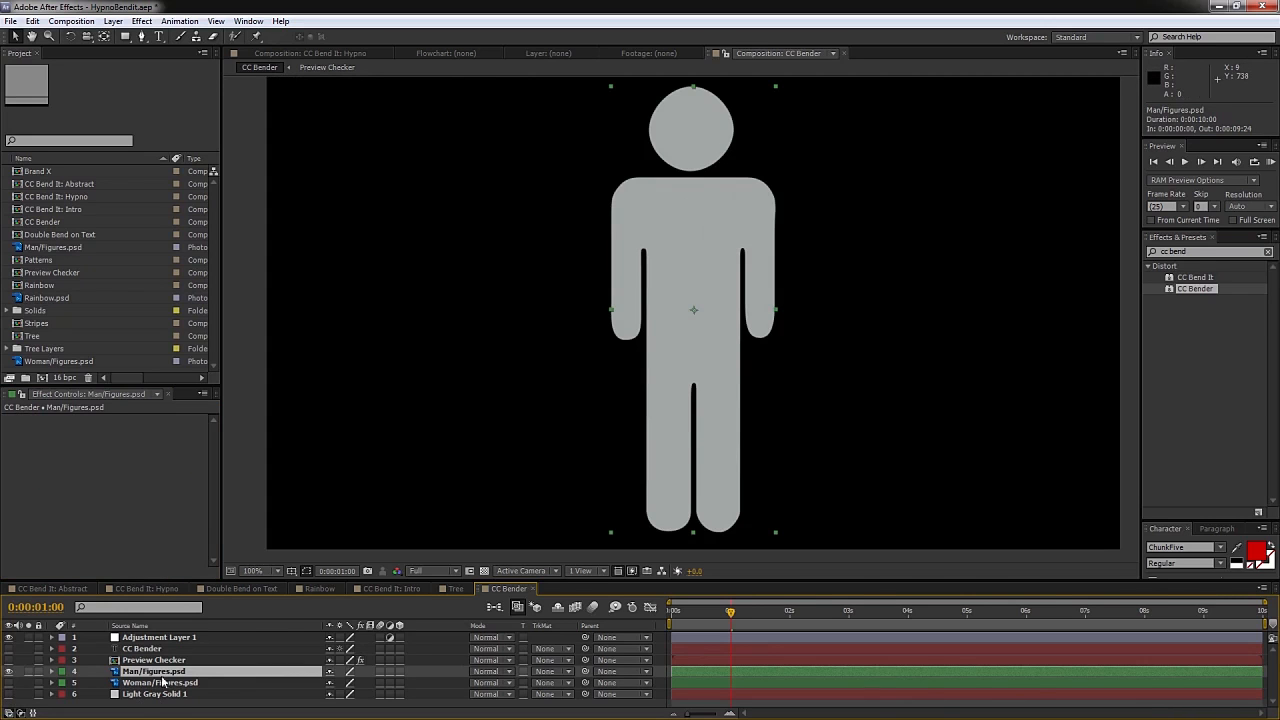
# - Apply CC Bender to Adjustment Layer 1, placing its Top above the man's head at 640, 14 and its Base at the feet at 640, 693
pyautogui.click(139, 640)
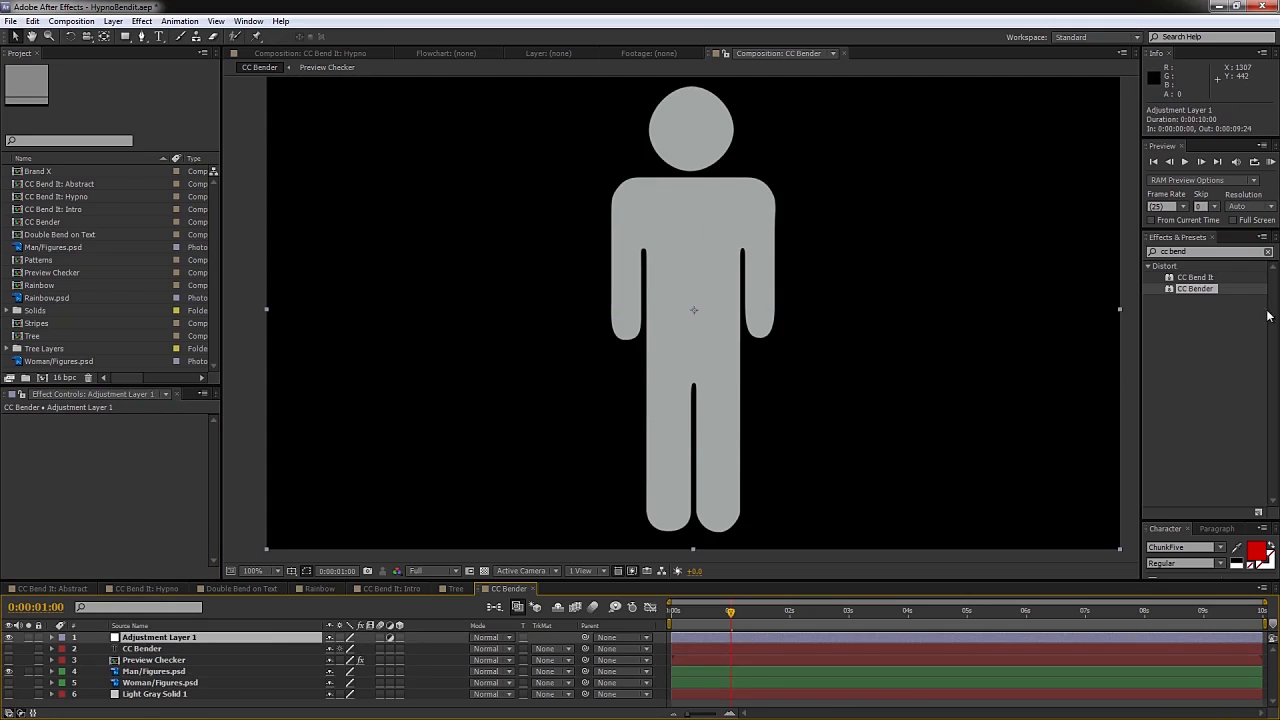
pyautogui.doubleClick(1193, 287)
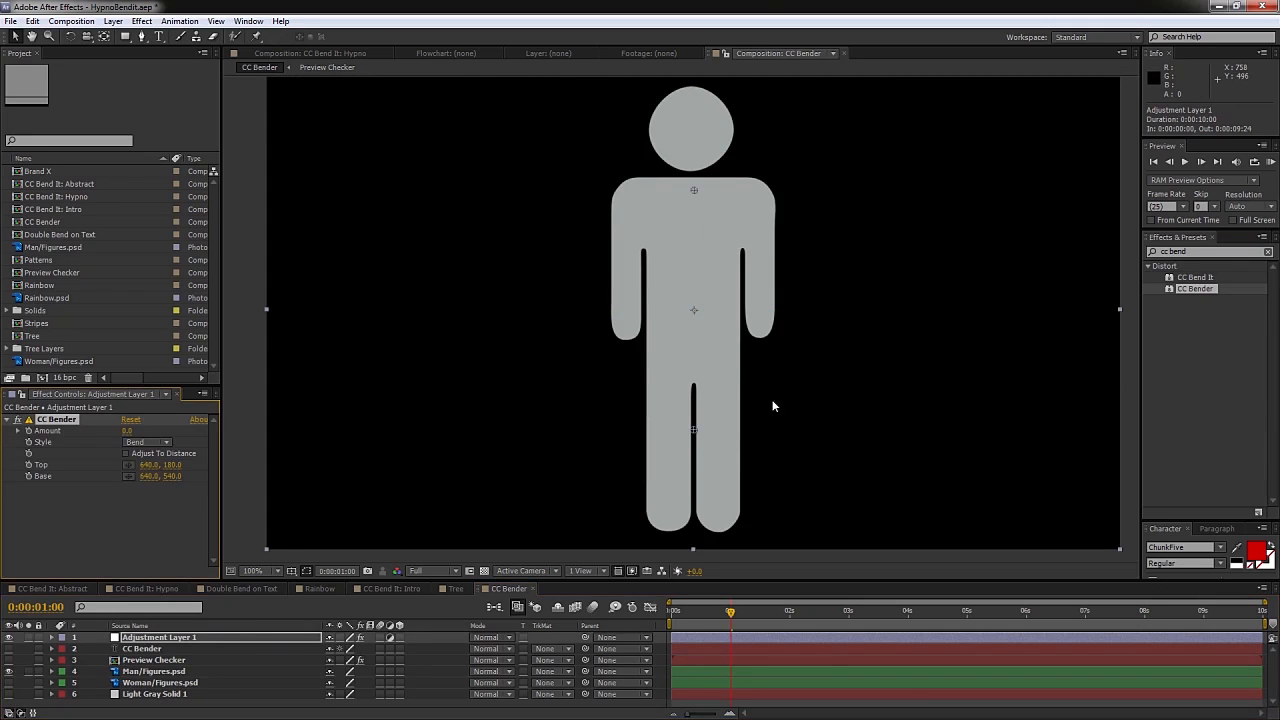
pyautogui.moveTo(694, 187); pyautogui.dragTo(700, 84)
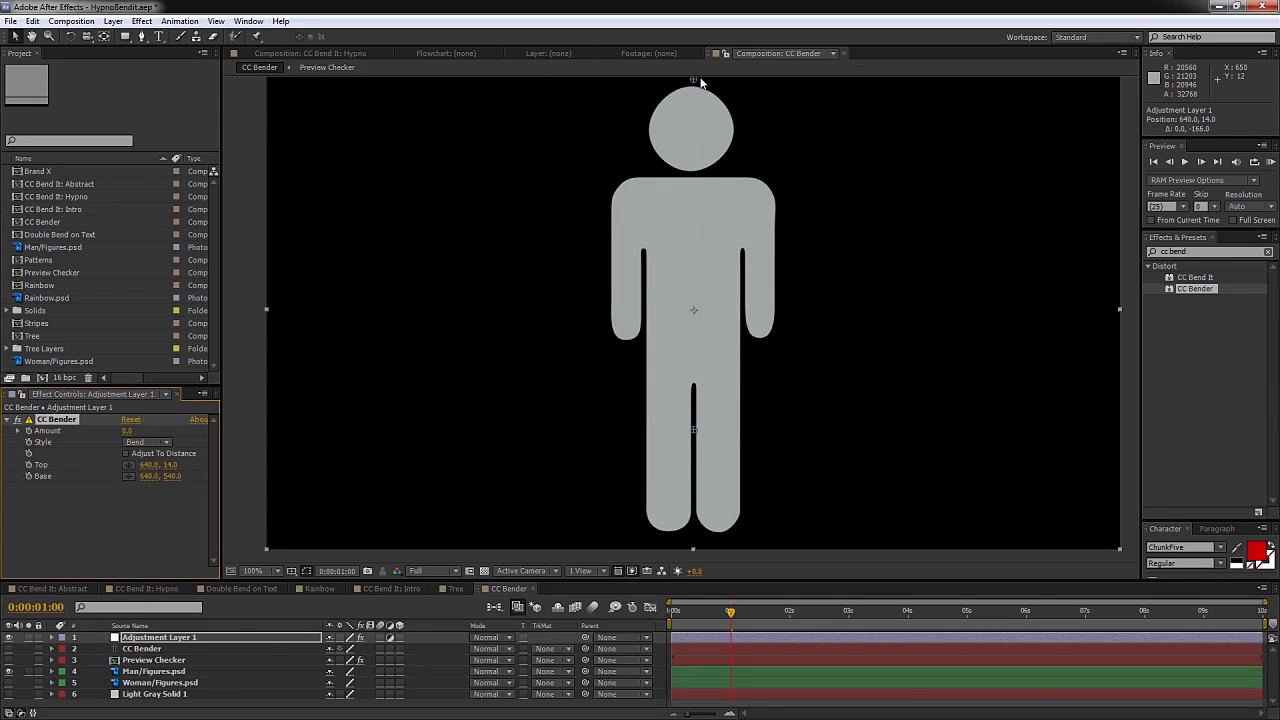
pyautogui.moveTo(694, 427); pyautogui.dragTo(697, 537)
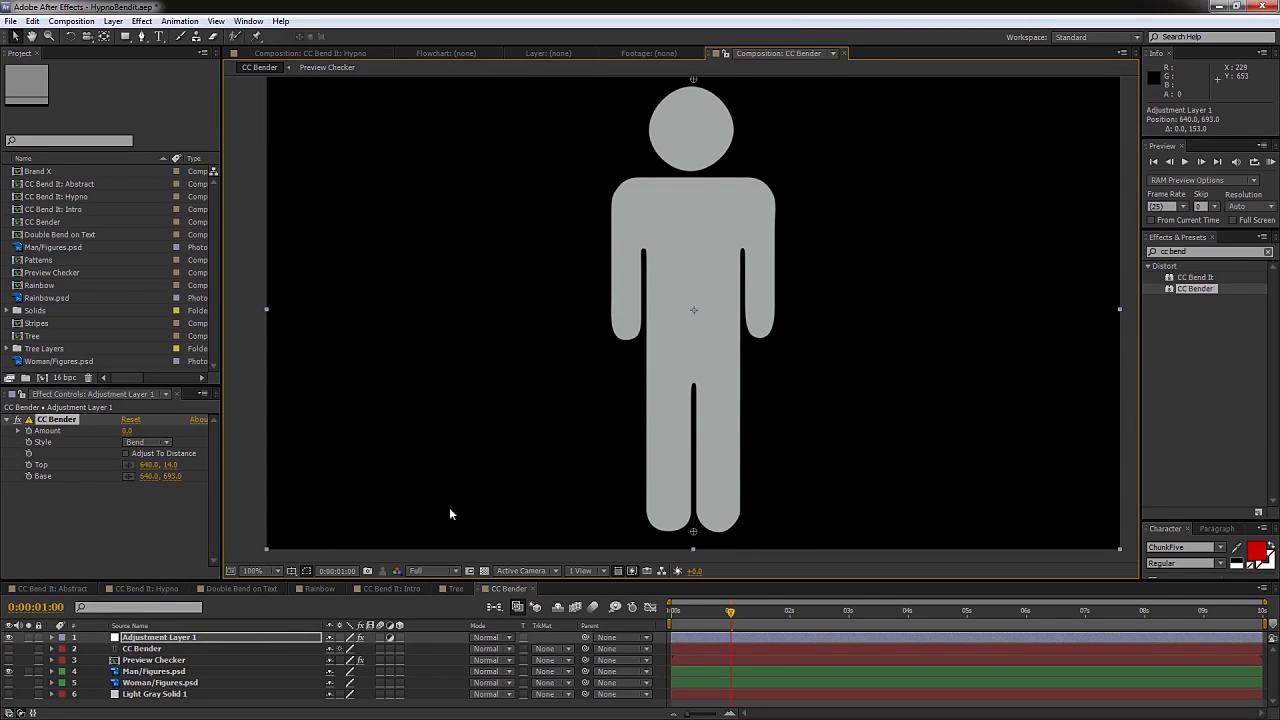
# - Bend the man figure with a CC Bender Amount of 98 and switch the Style to Marilyn
pyautogui.moveTo(128, 432); pyautogui.dragTo(208, 444)
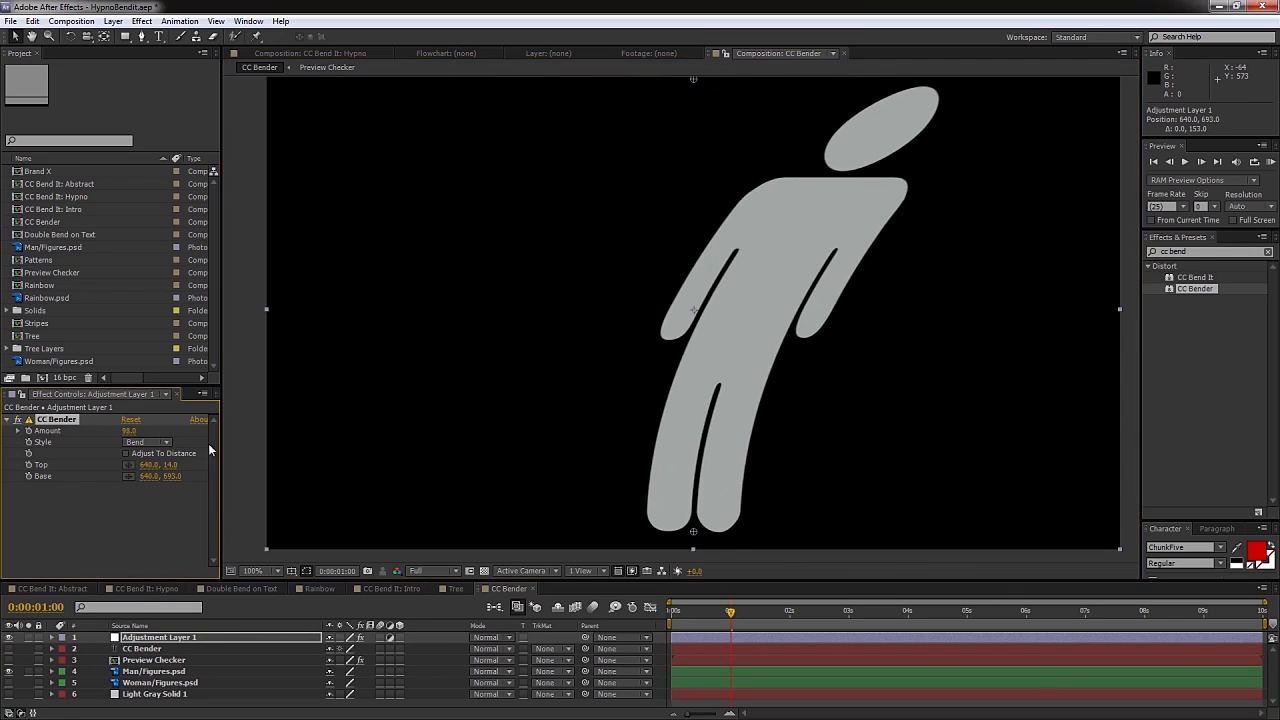
pyautogui.click(140, 442)
pyautogui.click(176, 476)
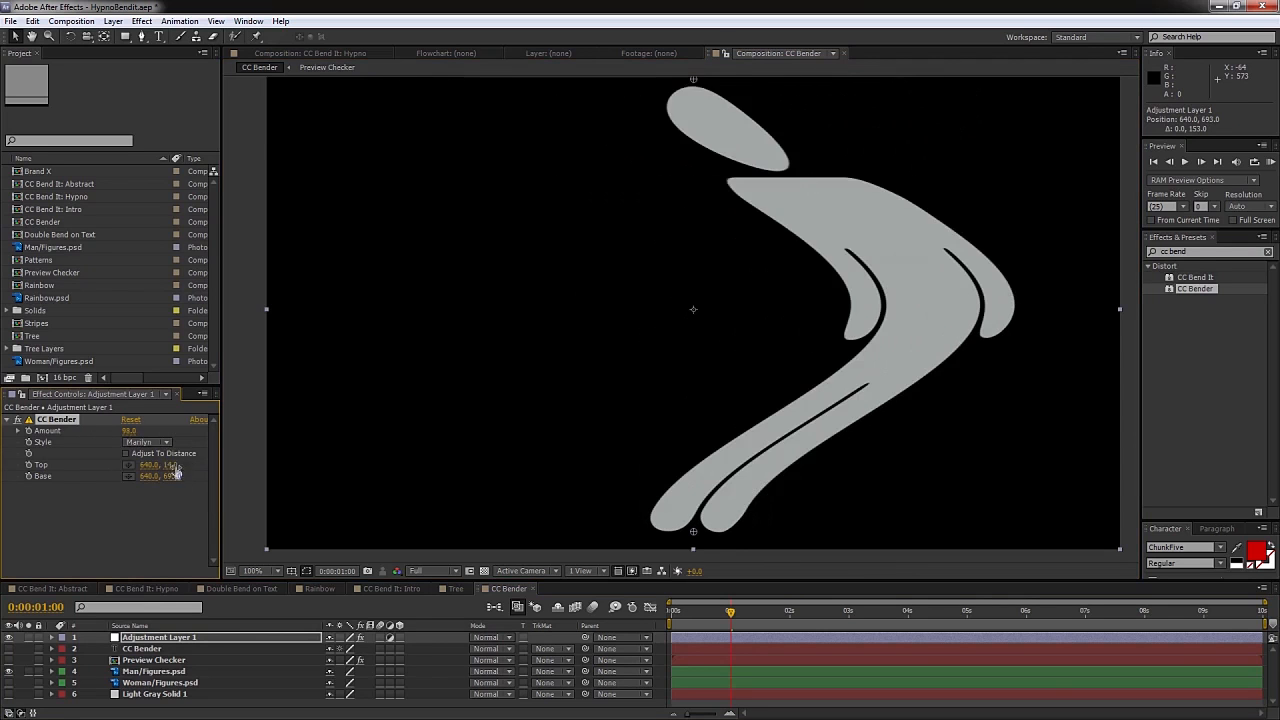
# - Replace the visible man figure with the woman figure and bring the CC Bender Amount down to 1
pyautogui.moveTo(130, 432); pyautogui.dragTo(67, 434)
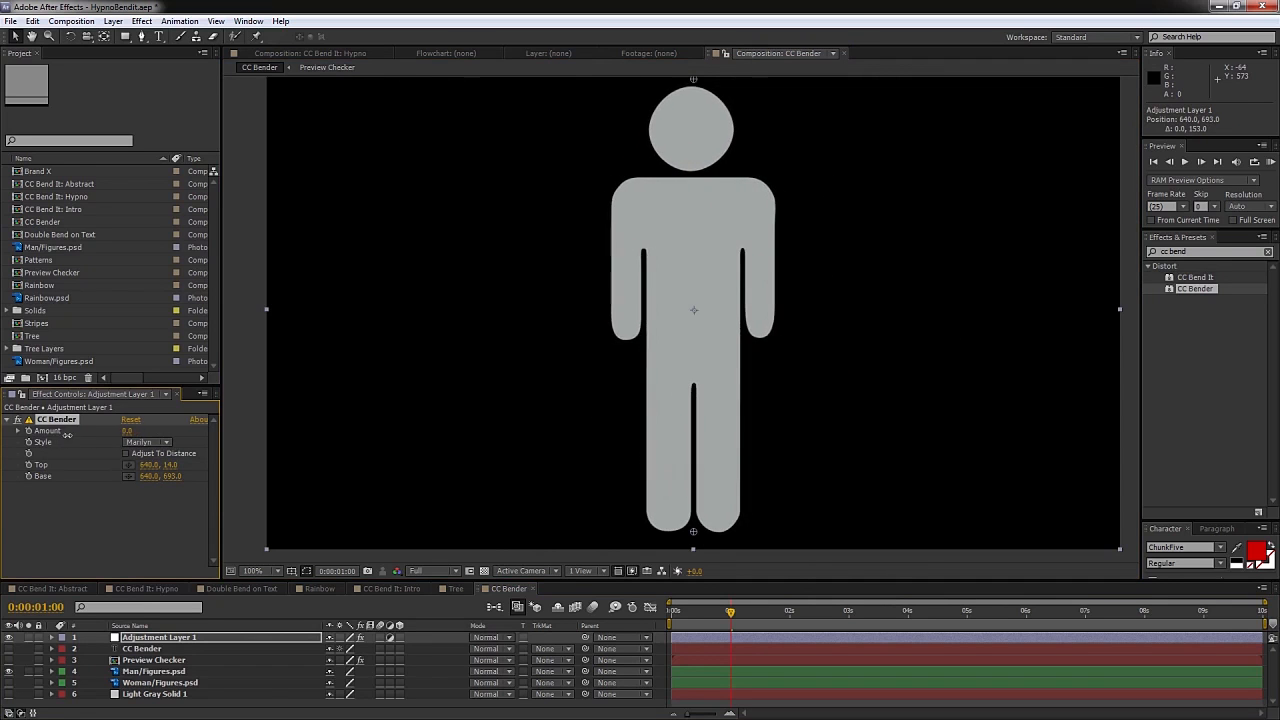
pyautogui.click(9, 672)
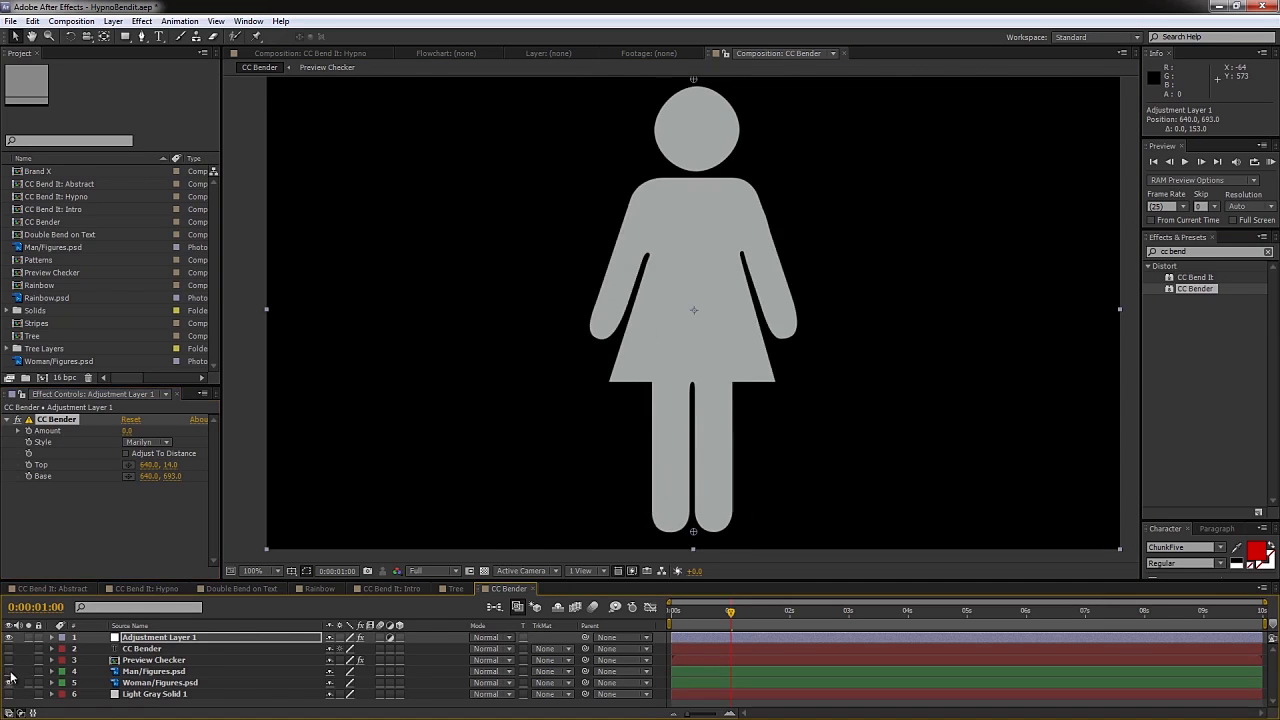
pyautogui.moveTo(130, 431)
pyautogui.mouseDown()
pyautogui.moveTo(118, 431)
pyautogui.moveTo(129, 430)
pyautogui.mouseUp()
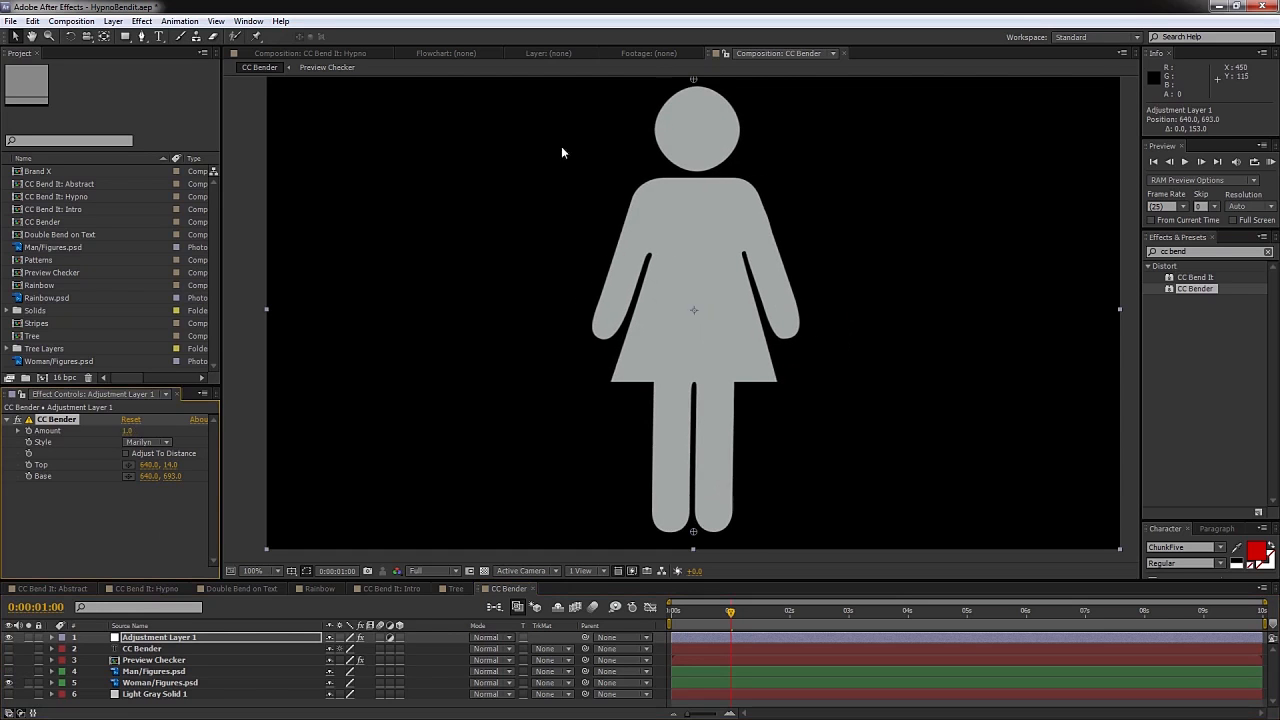
# - Try moving the CC Bender Top to the woman's neck at 640, 157 and the Base to 640, 590, and undo the moves
pyautogui.moveTo(697, 85); pyautogui.dragTo(697, 178)
pyautogui.moveTo(694, 535); pyautogui.dragTo(697, 468)
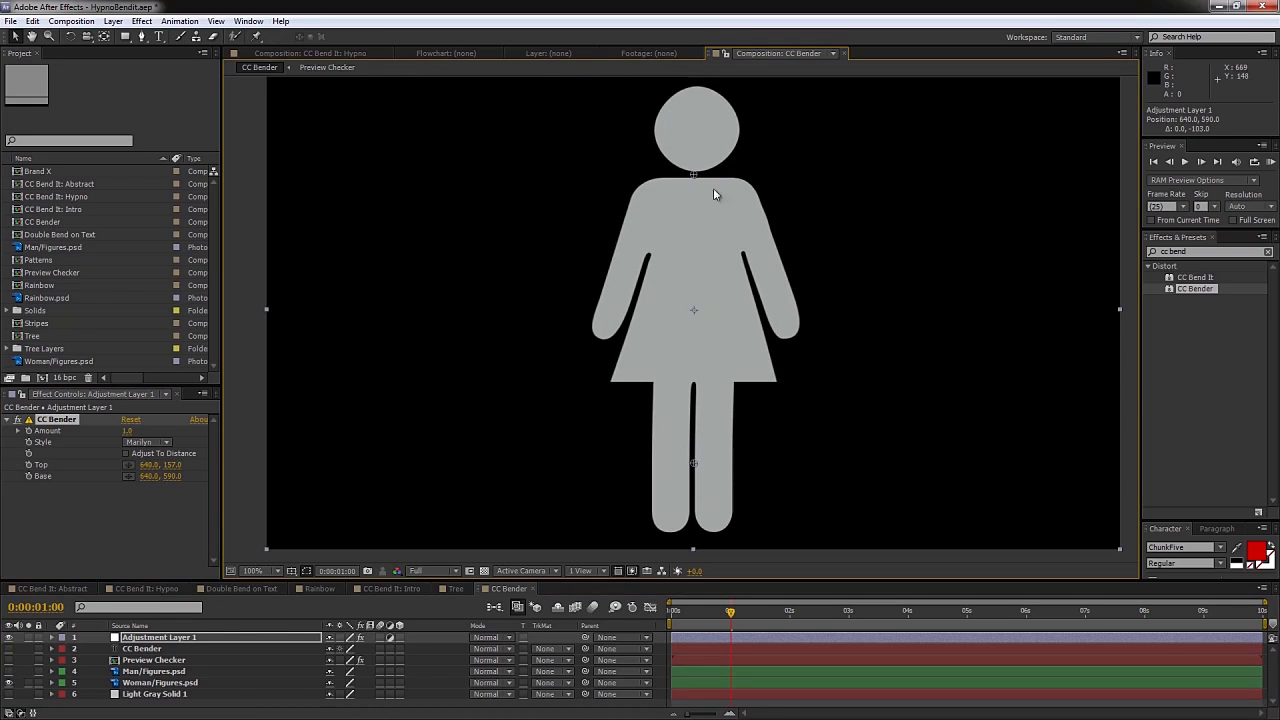
pyautogui.moveTo(130, 436)
pyautogui.mouseDown()
pyautogui.moveTo(148, 431)
pyautogui.moveTo(112, 431)
pyautogui.moveTo(142, 431)
pyautogui.moveTo(129, 432)
pyautogui.mouseUp()
pyautogui.hotkey('ctrl', 'z')
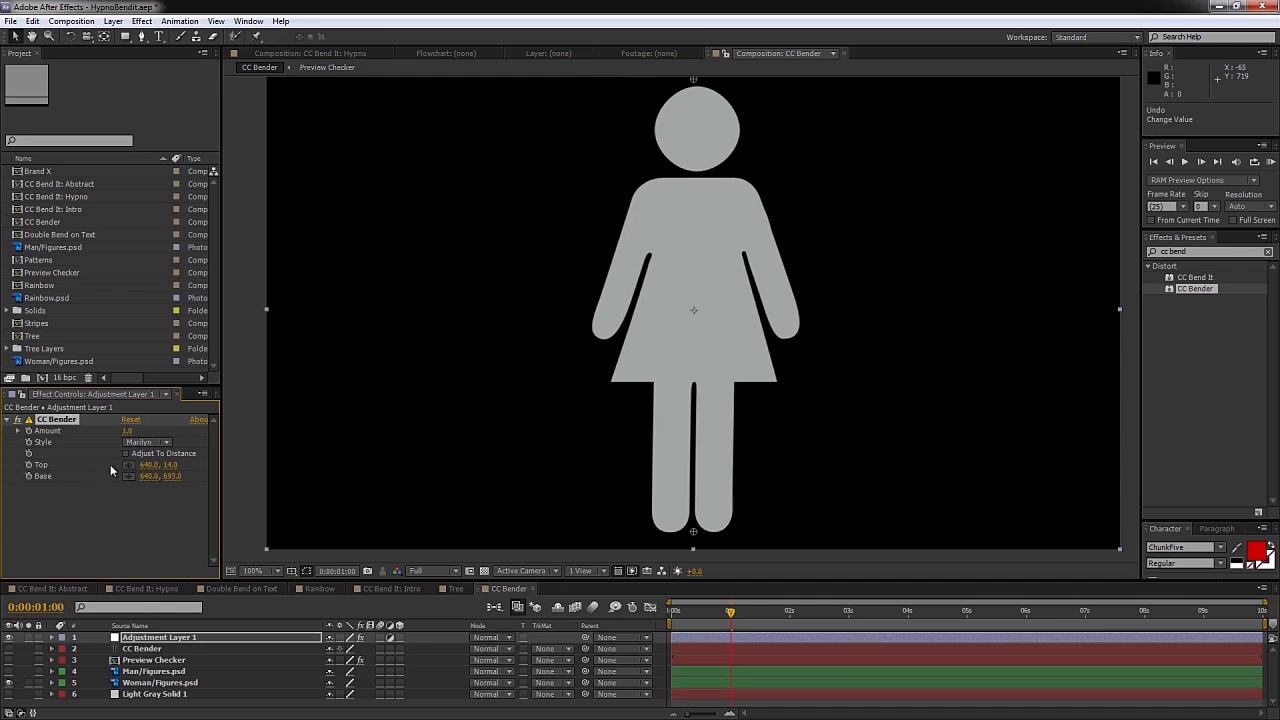
# - Try the Sharp style on the woman figure, set the CC Bender Amount to -40 and switch the Style to Boxer
pyautogui.click(150, 446)
pyautogui.click(161, 488)
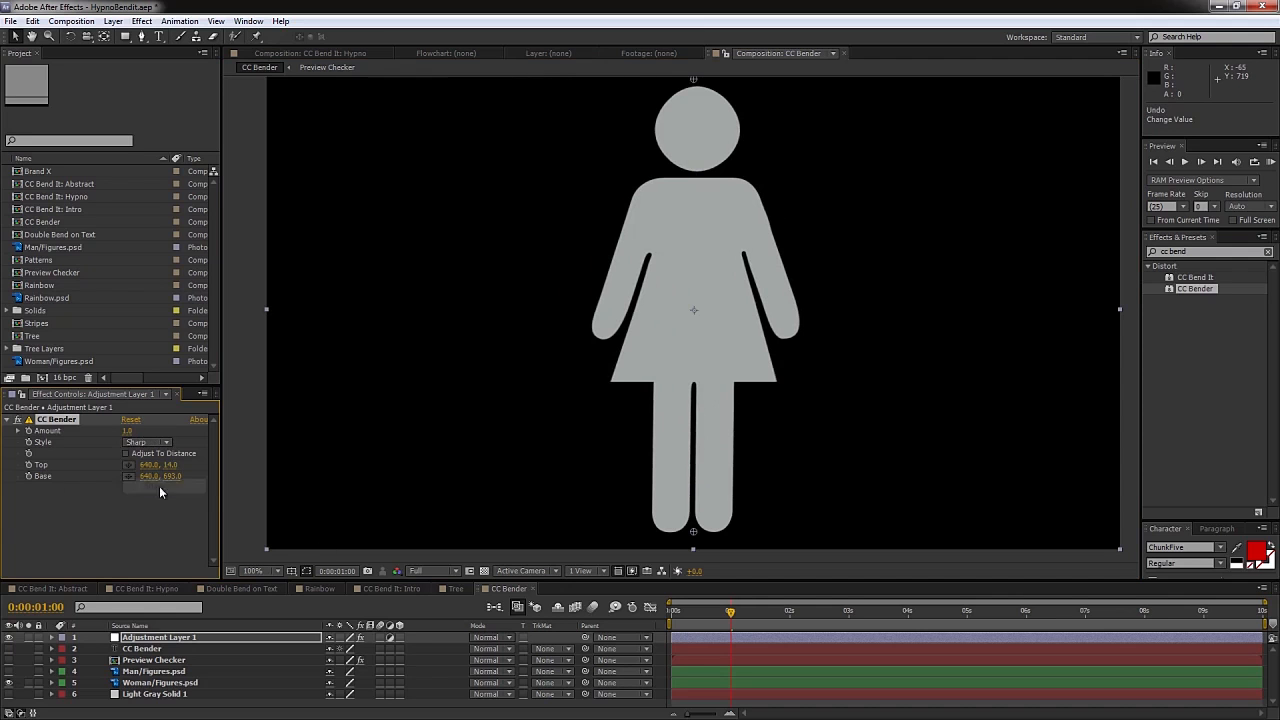
pyautogui.moveTo(125, 437)
pyautogui.mouseDown()
pyautogui.moveTo(168, 431)
pyautogui.moveTo(117, 432)
pyautogui.mouseUp()
pyautogui.click(150, 442)
pyautogui.click(163, 502)
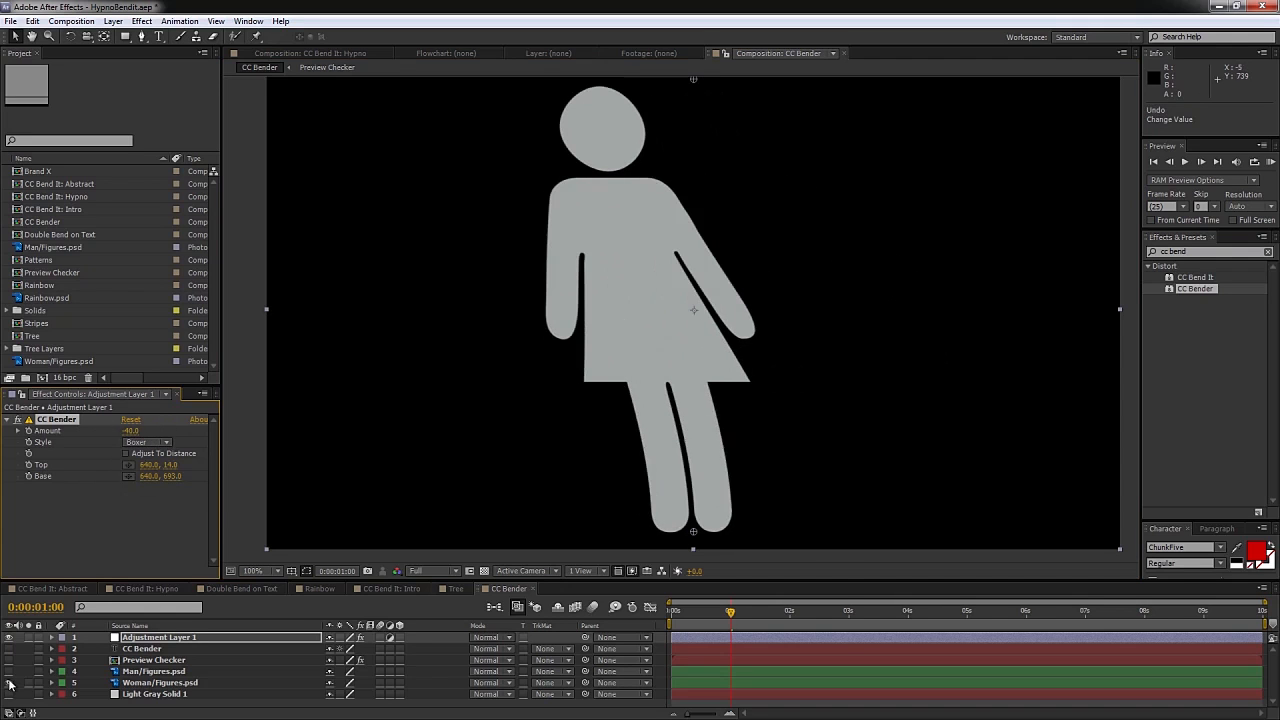
# - Hide the woman figure, show the man figure again and raise the CC Bender Amount to 116 with the Boxer style
pyautogui.click(10, 683)
pyautogui.click(9, 671)
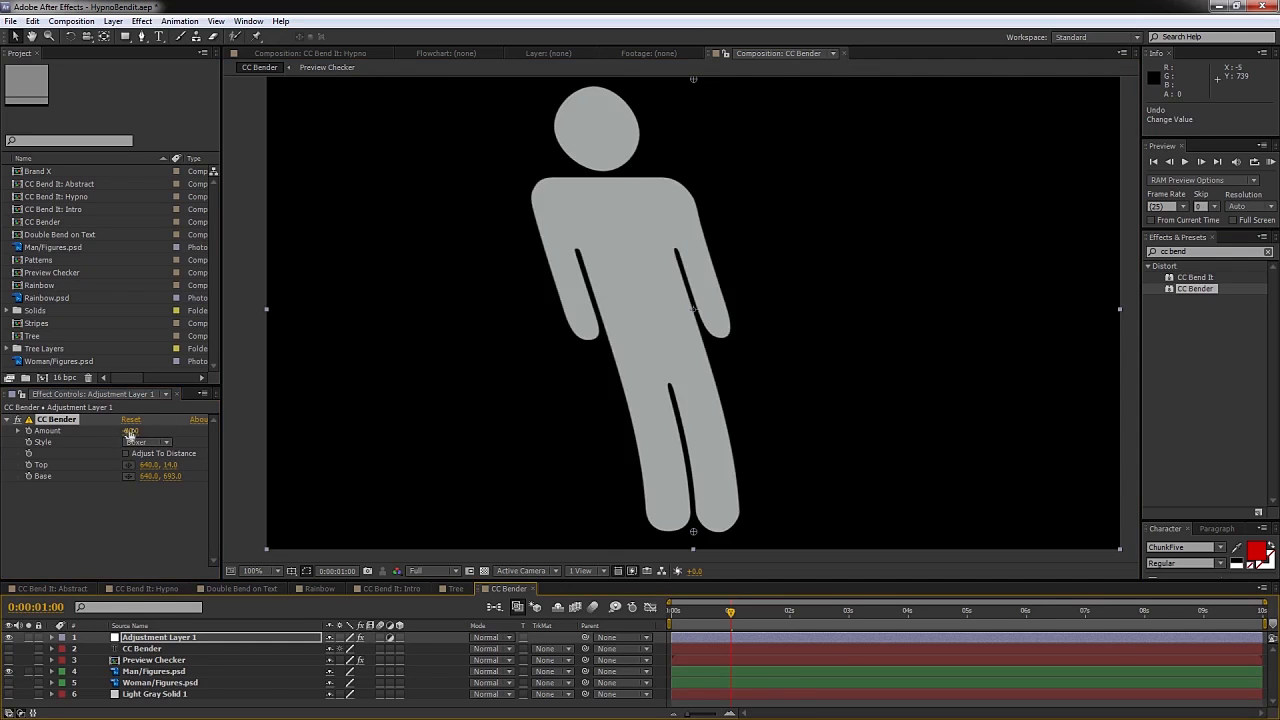
pyautogui.moveTo(138, 430); pyautogui.dragTo(172, 441)
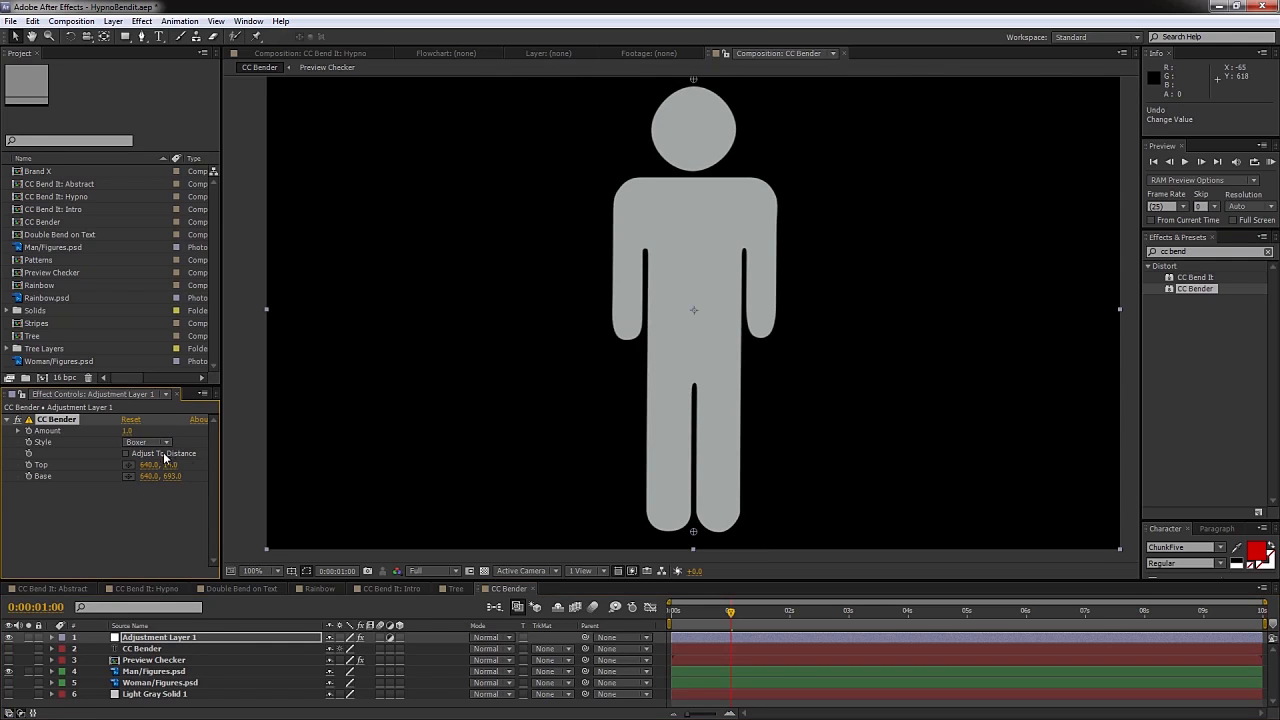
pyautogui.moveTo(128, 430); pyautogui.dragTo(200, 428)
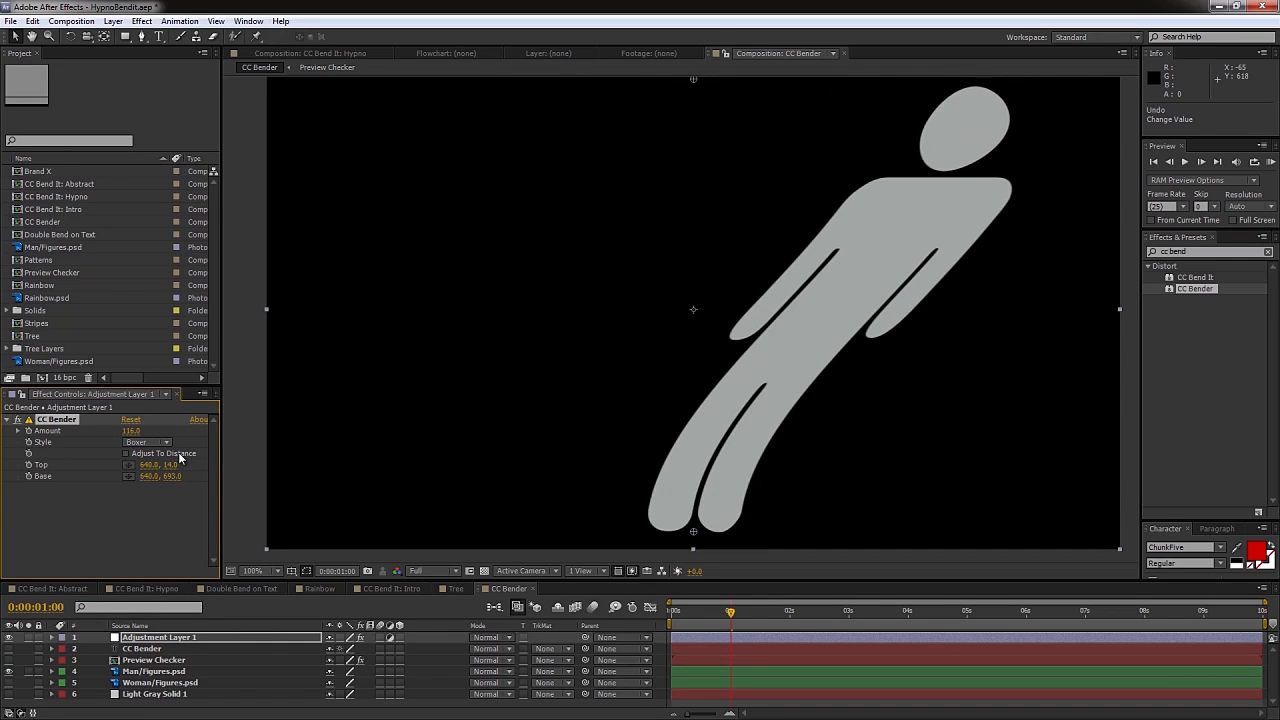
# - Enable Adjust To Distance and move the CC Bender Top to 640, 251 and the Base to 640, 498
pyautogui.click(128, 455)
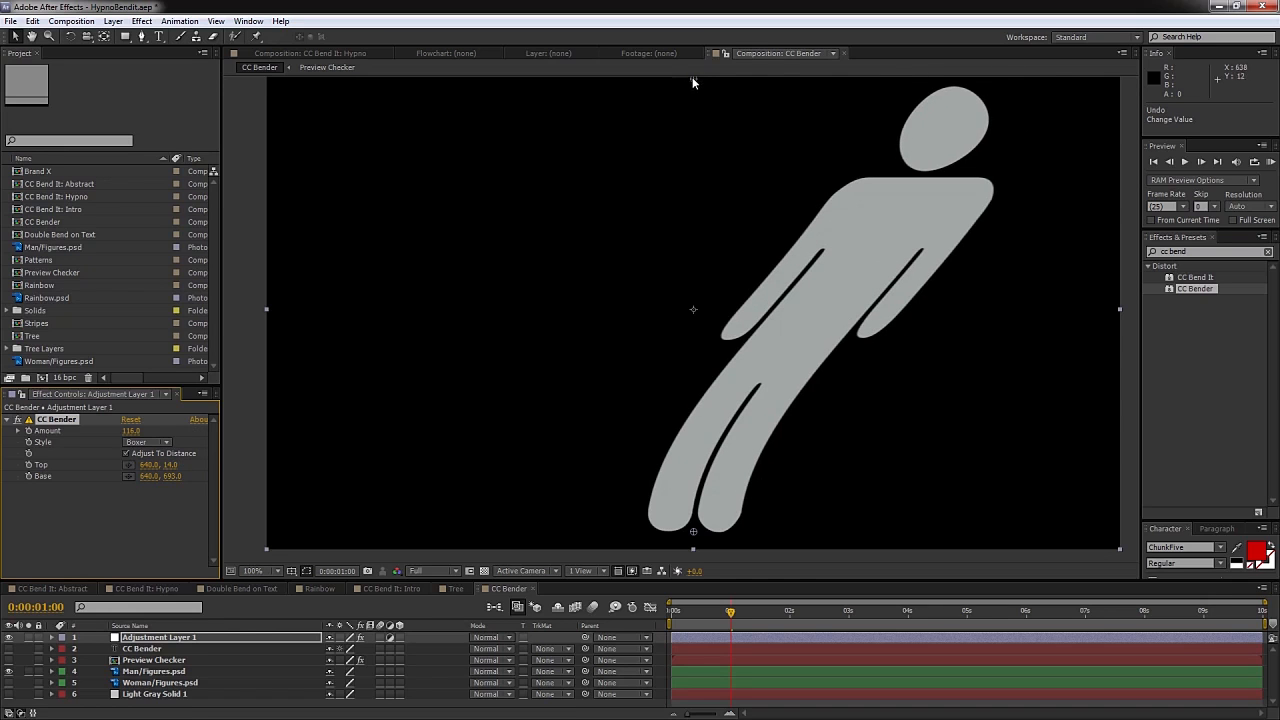
pyautogui.moveTo(694, 532); pyautogui.dragTo(693, 422)
pyautogui.moveTo(693, 78); pyautogui.dragTo(696, 236)
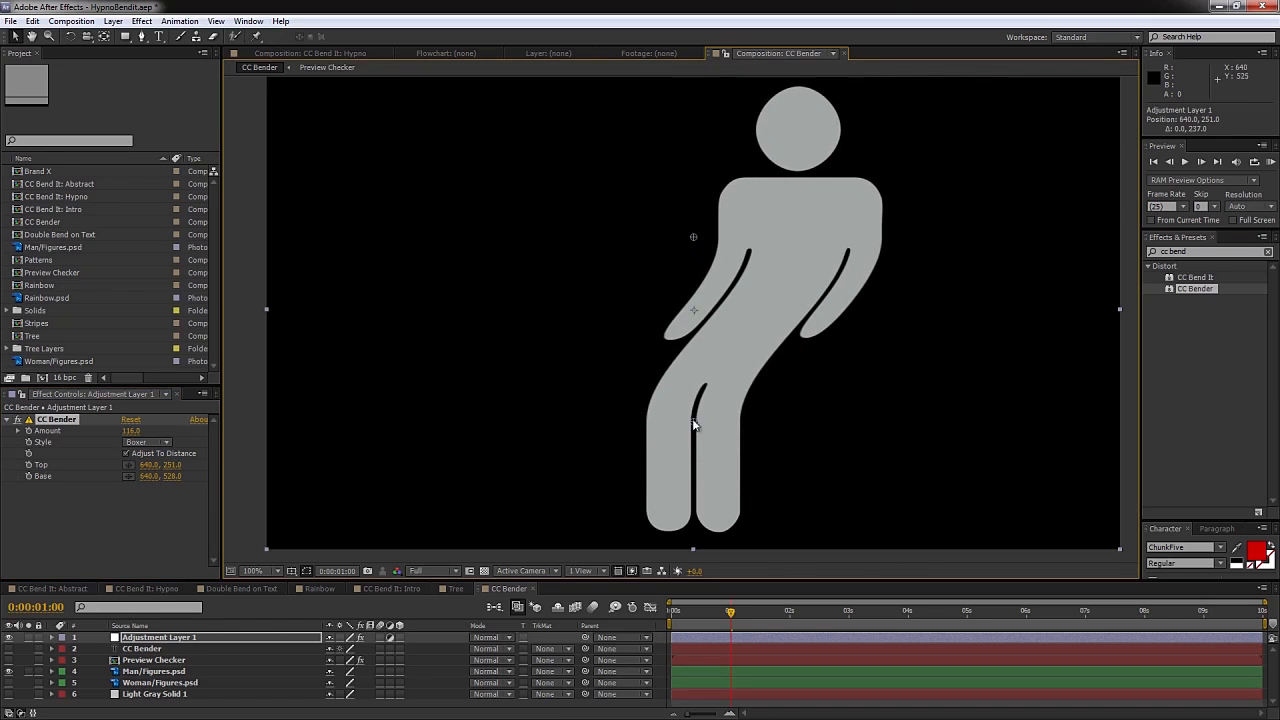
pyautogui.moveTo(694, 422); pyautogui.dragTo(694, 401)
# - Switch the CC Bender Style to Bend and disable Adjust To Distance
pyautogui.click(166, 442)
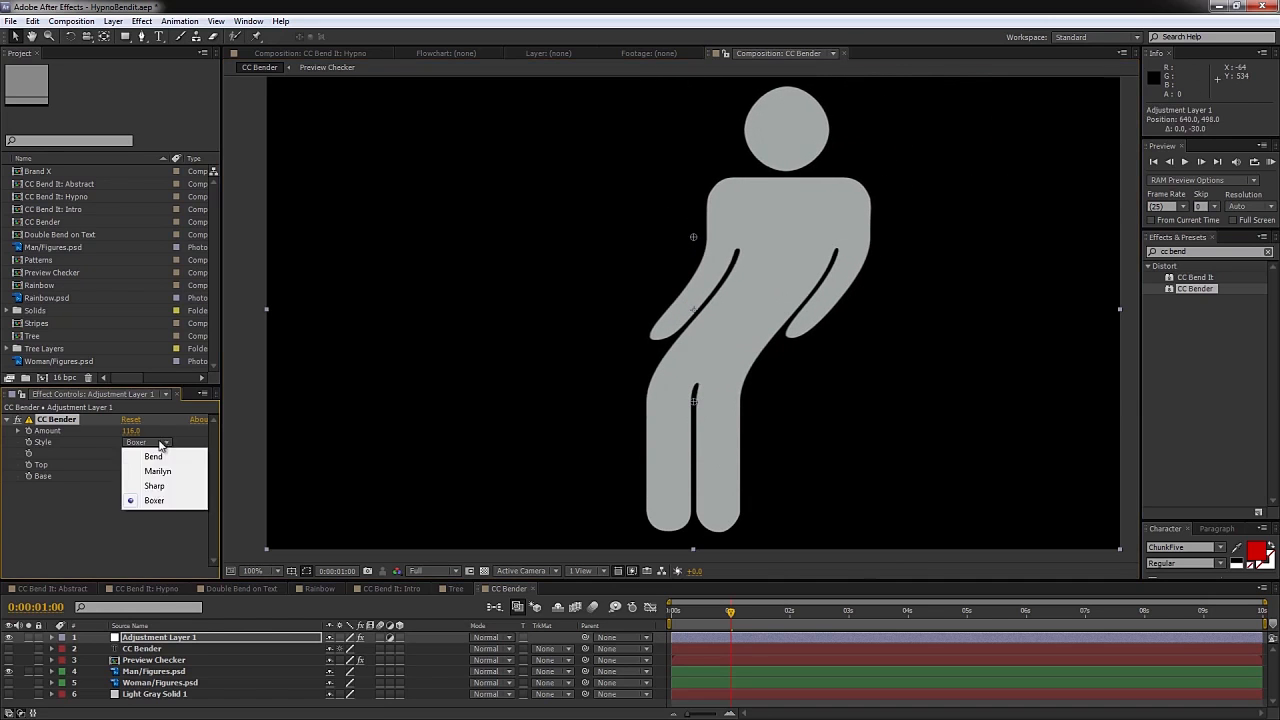
pyautogui.click(150, 447)
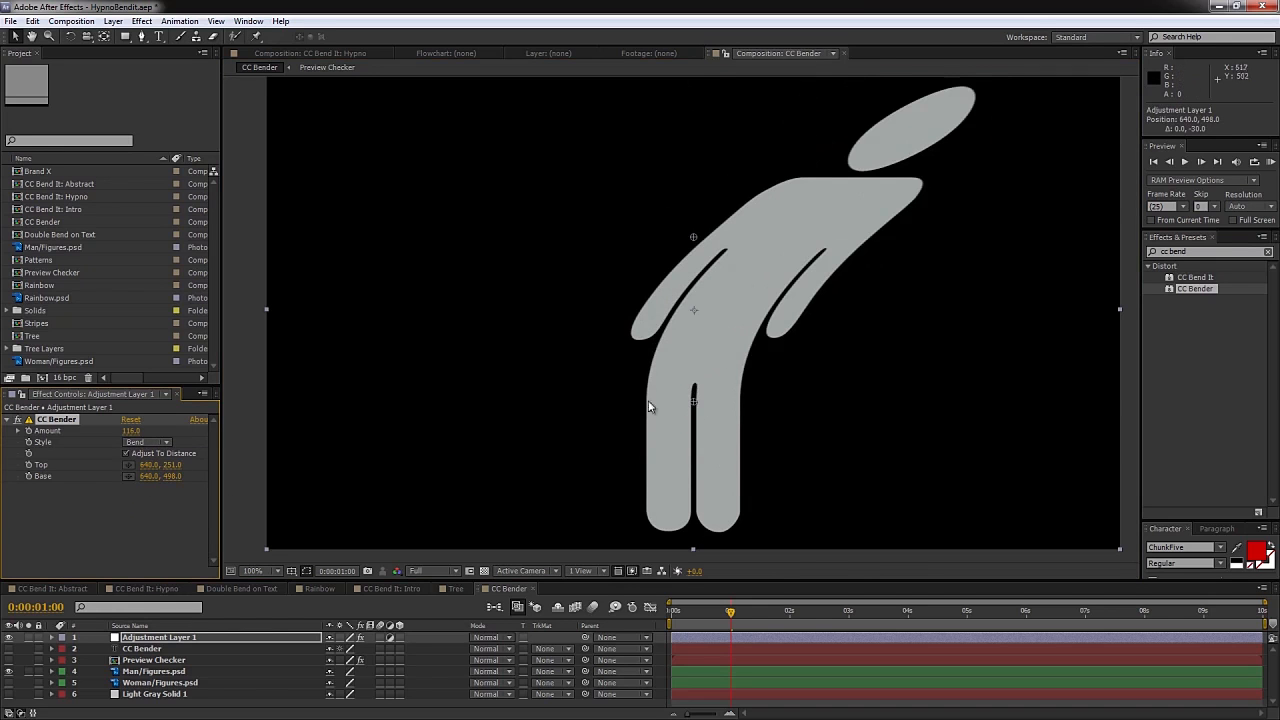
pyautogui.click(127, 454)
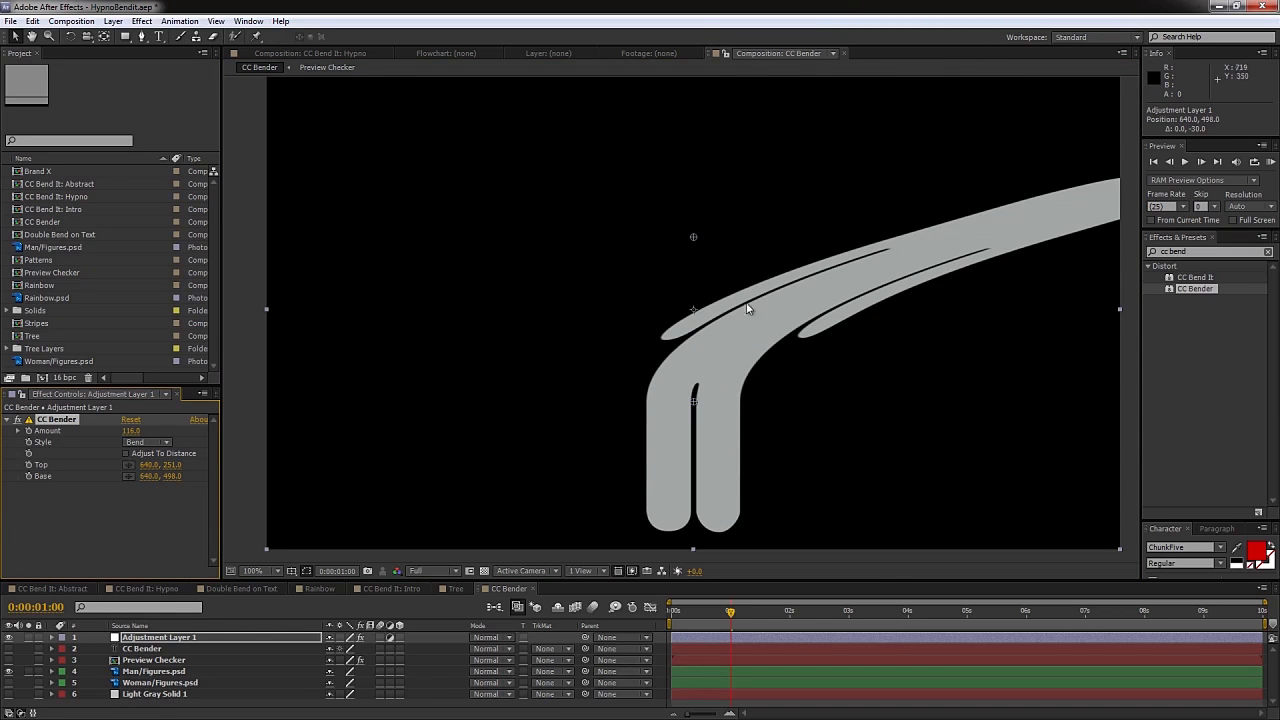
# - Set the CC Bender Amount to 100 and re-enable Adjust To Distance
pyautogui.click(130, 431)
pyautogui.write('100')
pyautogui.press('Return')
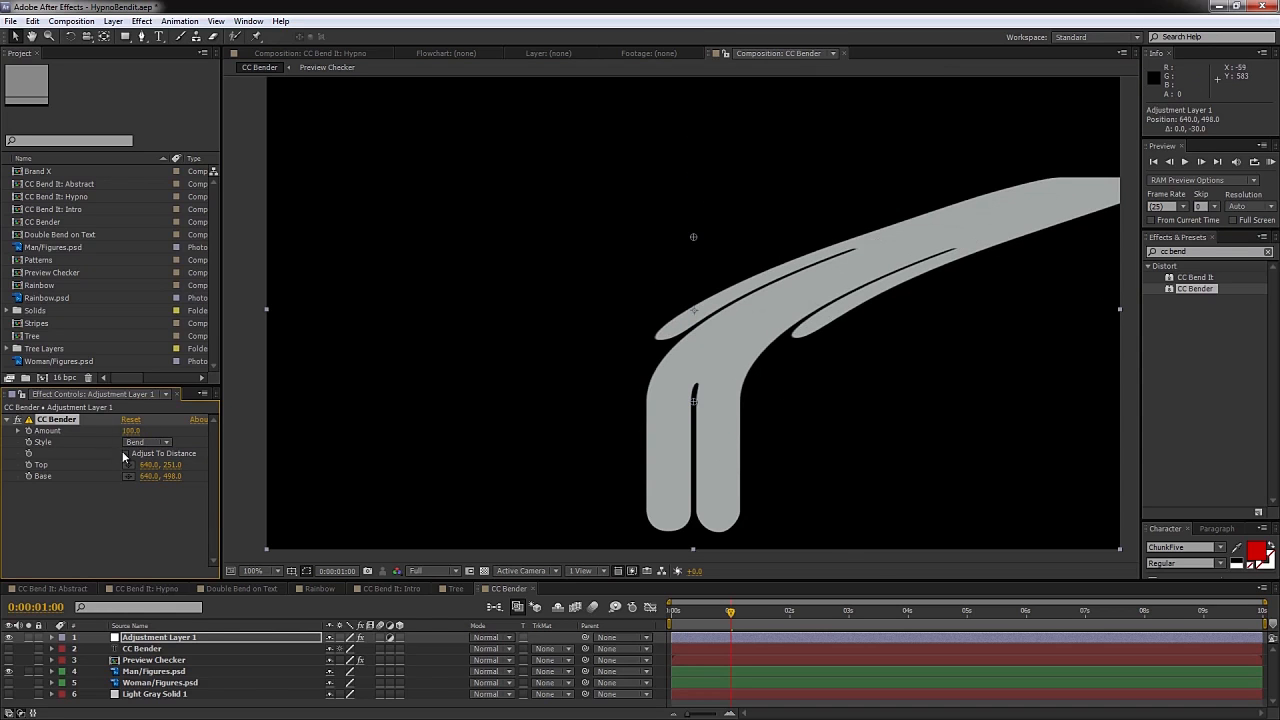
pyautogui.click(126, 454)
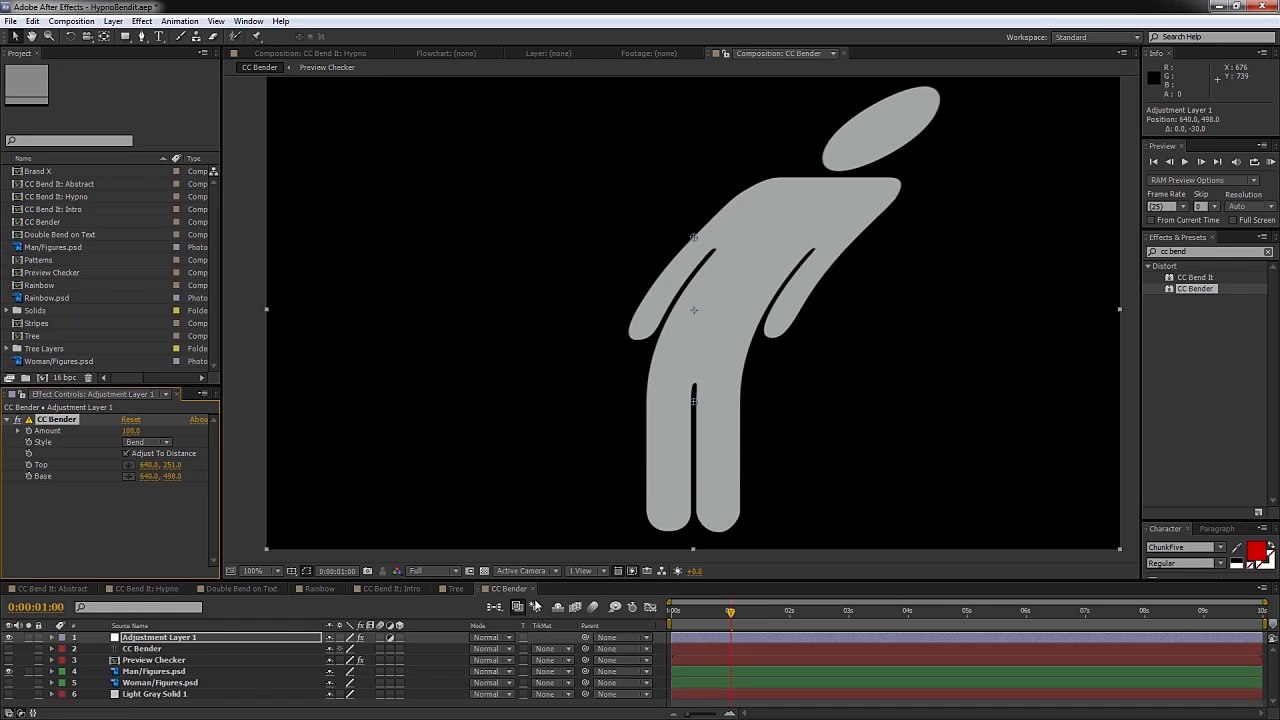
# - Close the CC Bender composition and apply the CC Bender effect to the Tree layer in the Tree composition
pyautogui.click(533, 589)
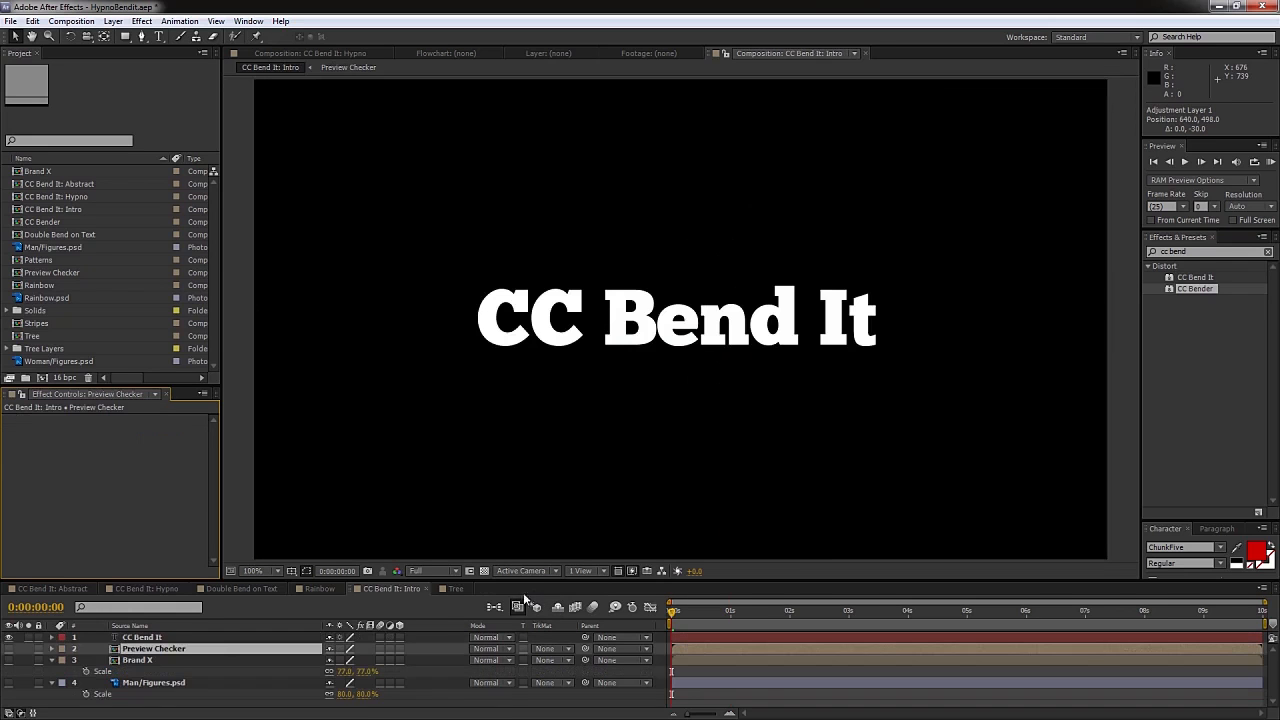
pyautogui.click(455, 588)
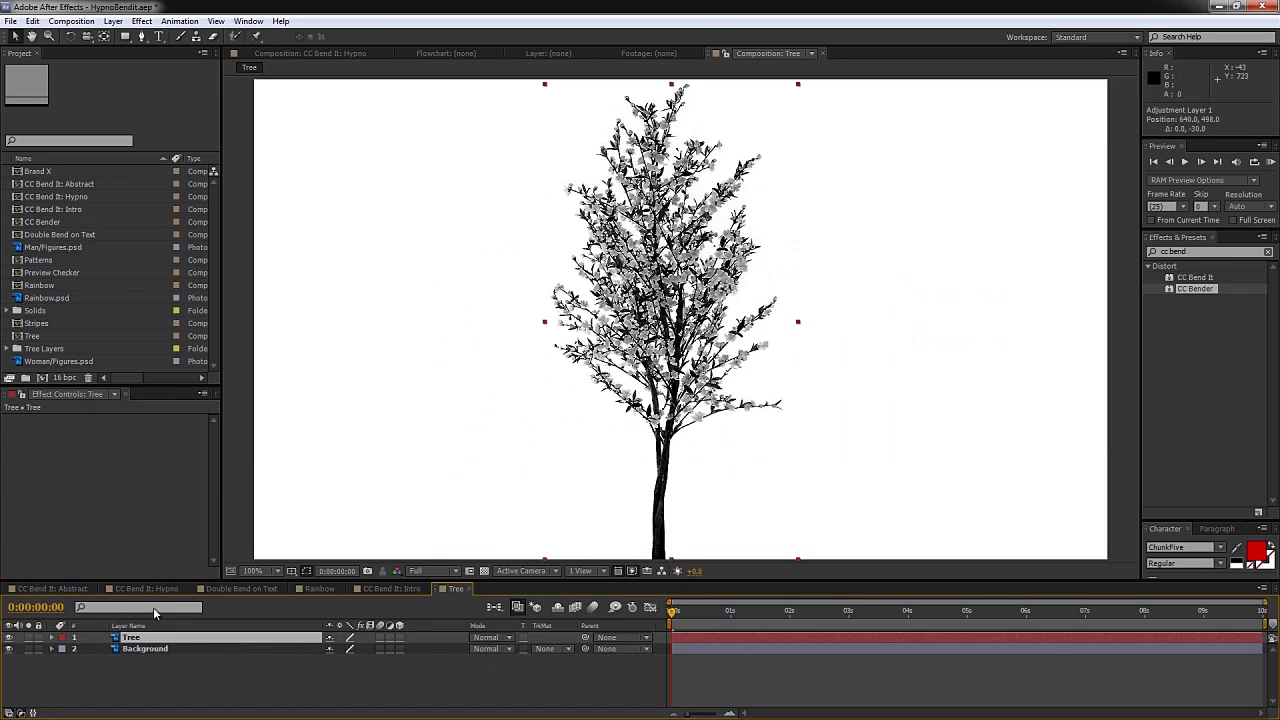
pyautogui.doubleClick(1212, 289)
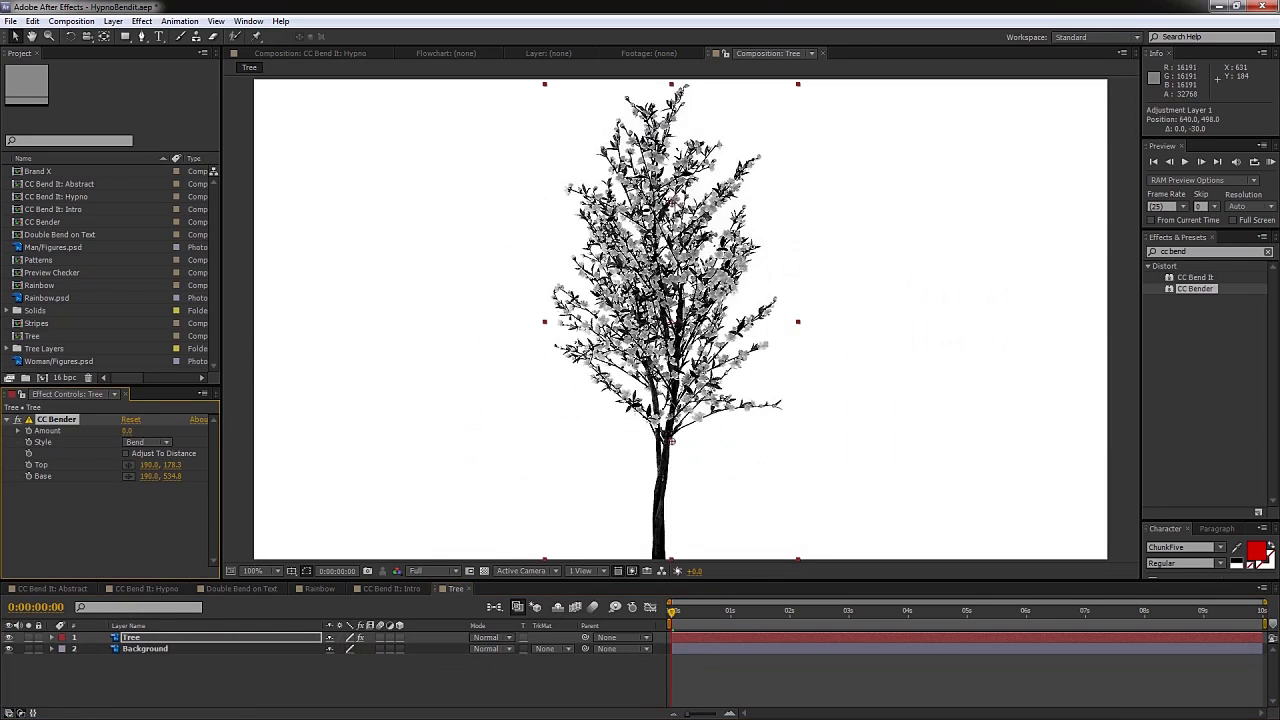
# - Place the effect's Top at the treetop at 190, 0.3 and its Base at 190, 682.8, and set the Amount to 61
pyautogui.moveTo(669, 203); pyautogui.dragTo(671, 83)
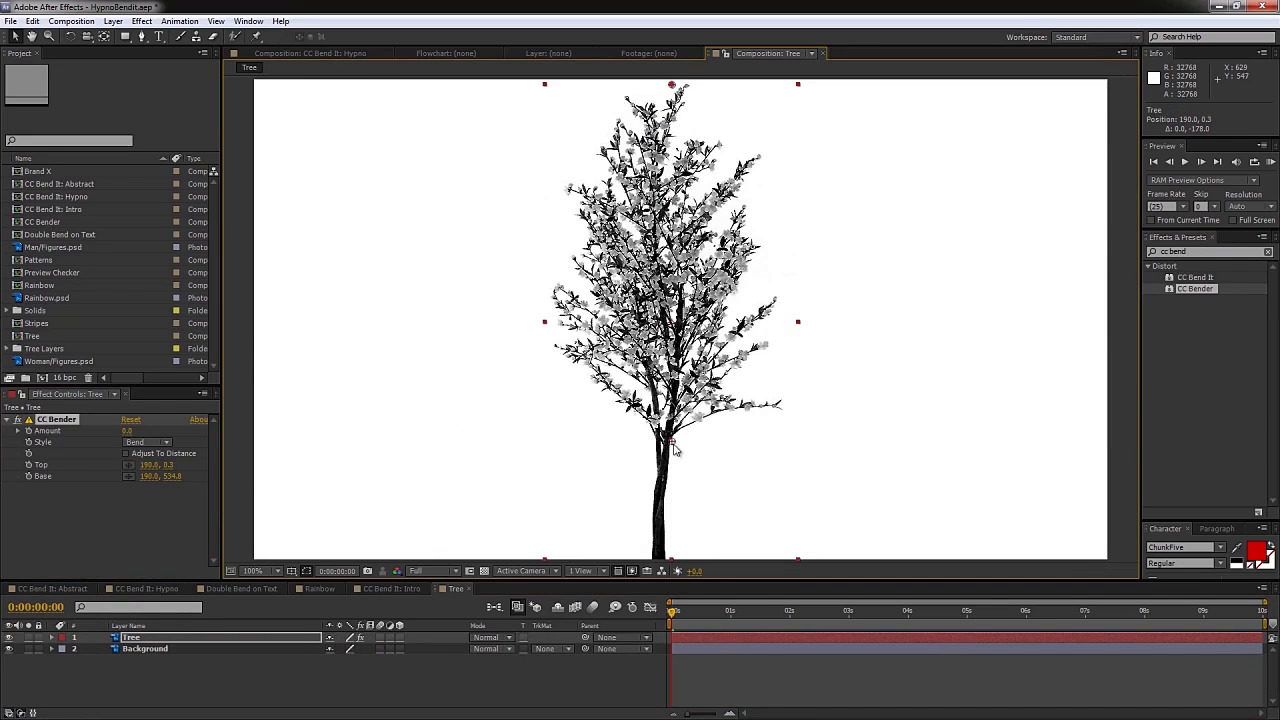
pyautogui.moveTo(674, 448); pyautogui.dragTo(674, 556)
pyautogui.moveTo(127, 431); pyautogui.dragTo(188, 452)
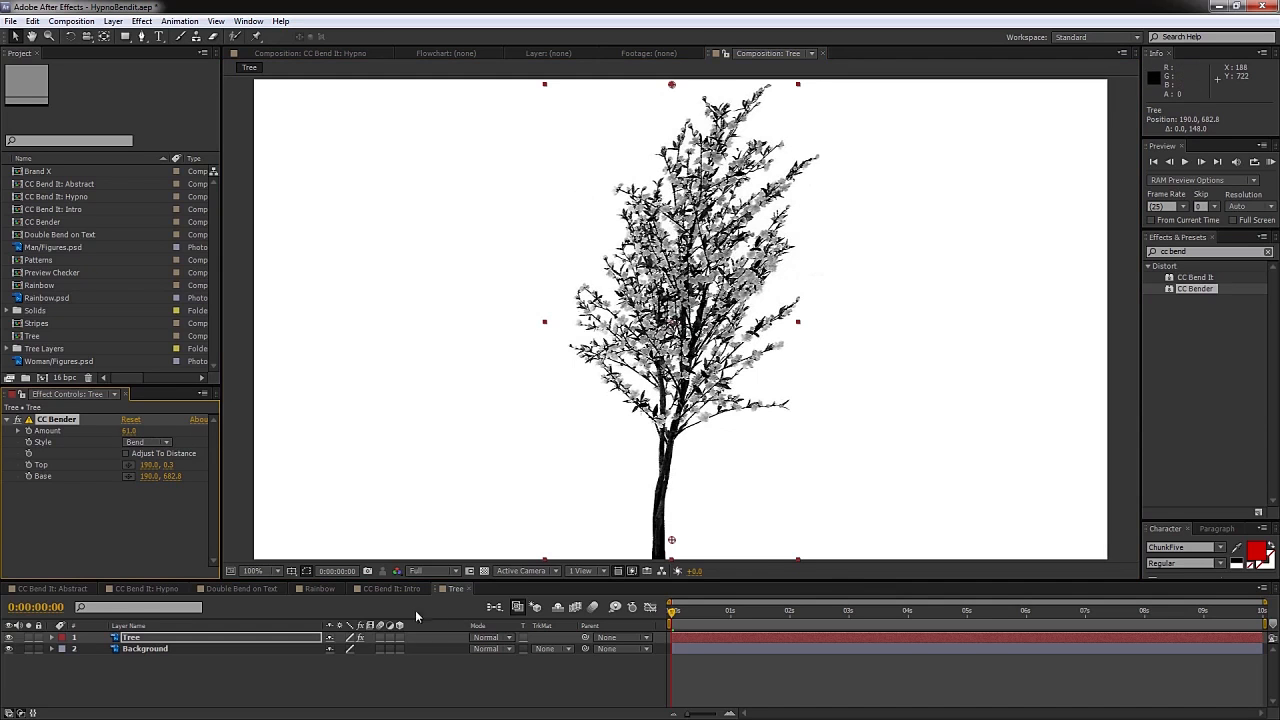
# - Close the Tree composition, then show the Preview Checker layer and hide the CC Bend It title in the CC Bend It: Intro composition
pyautogui.click(467, 588)
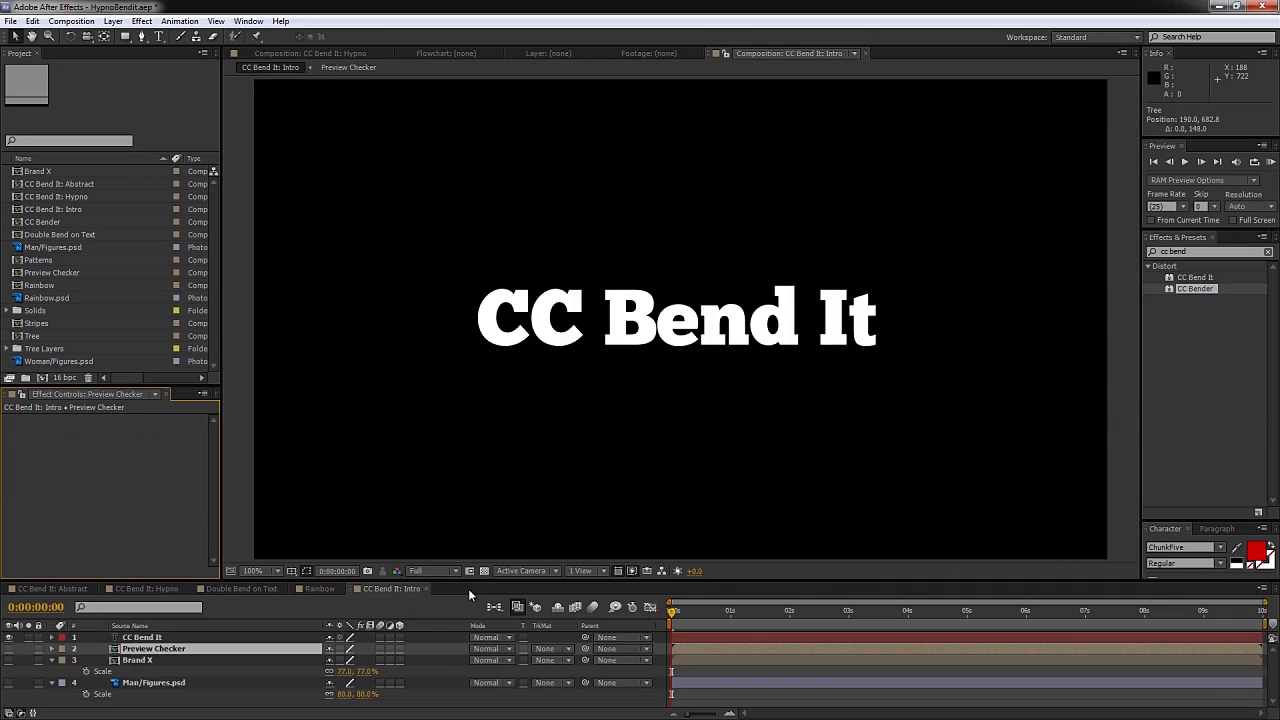
pyautogui.click(9, 648)
pyautogui.click(9, 637)
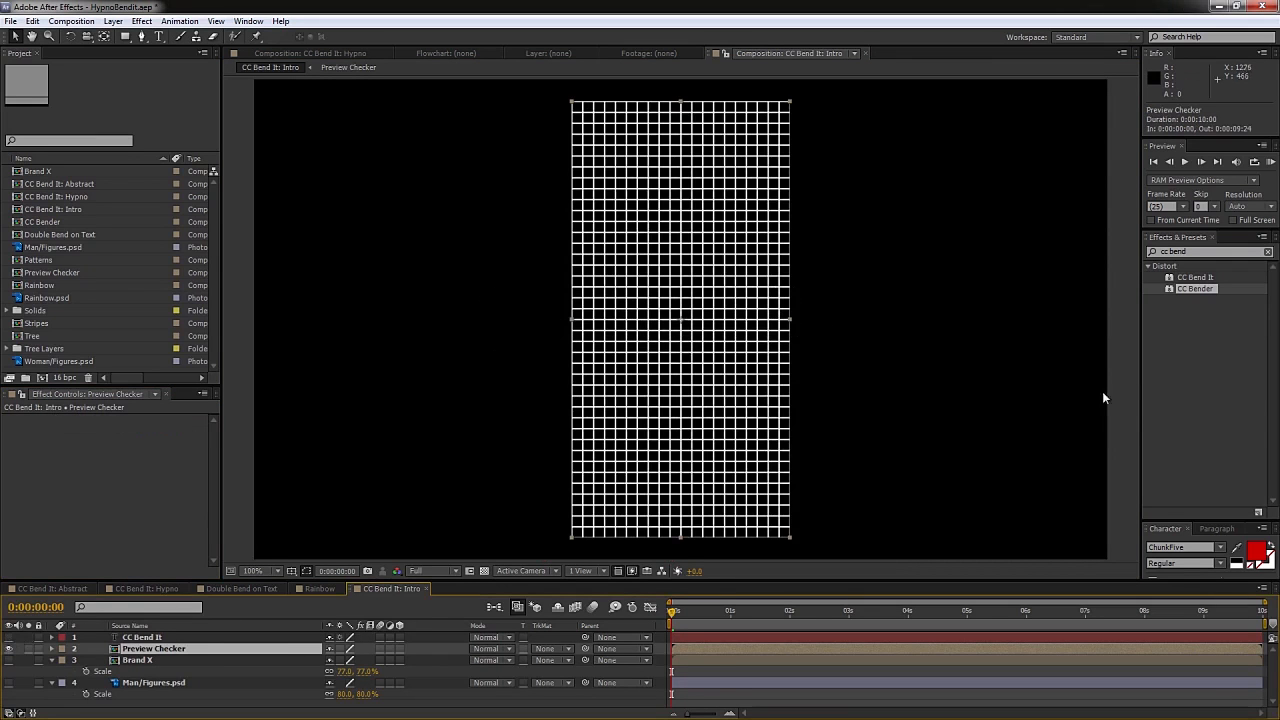
# - Apply the CC Bend It effect to the Preview Checker layer and set its Bend to 34
pyautogui.click(1196, 277)
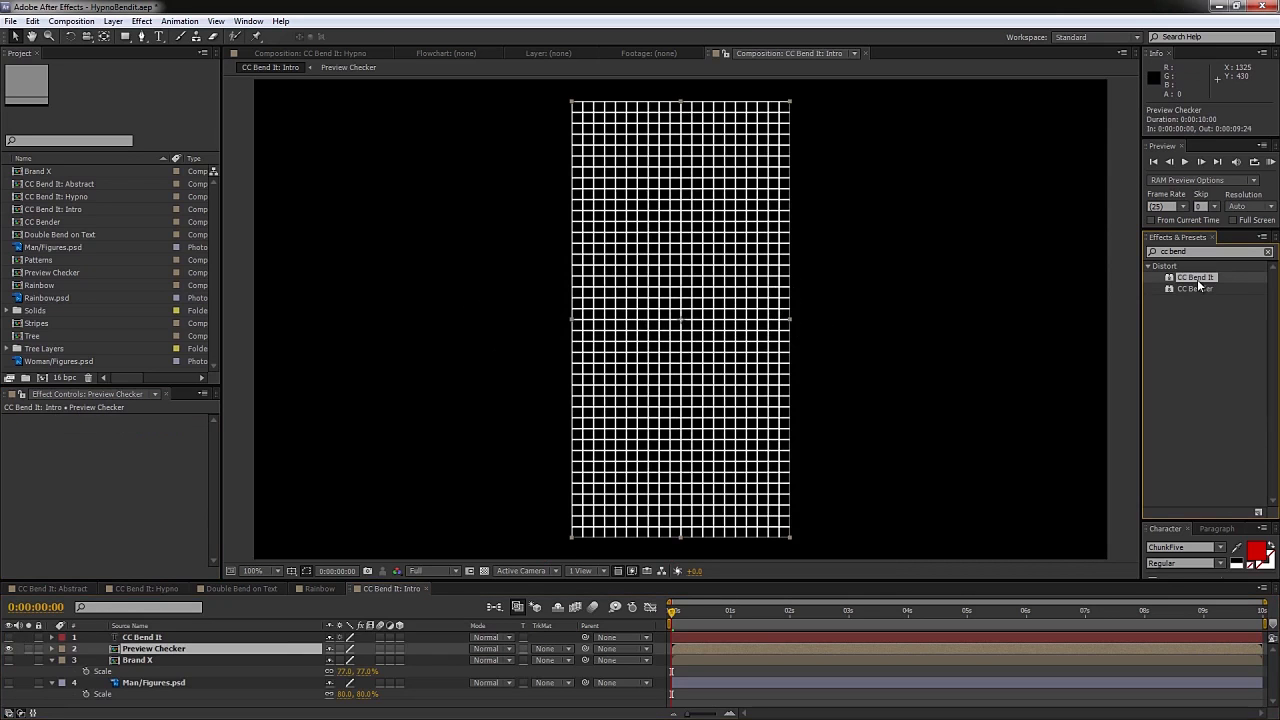
pyautogui.doubleClick(1197, 279)
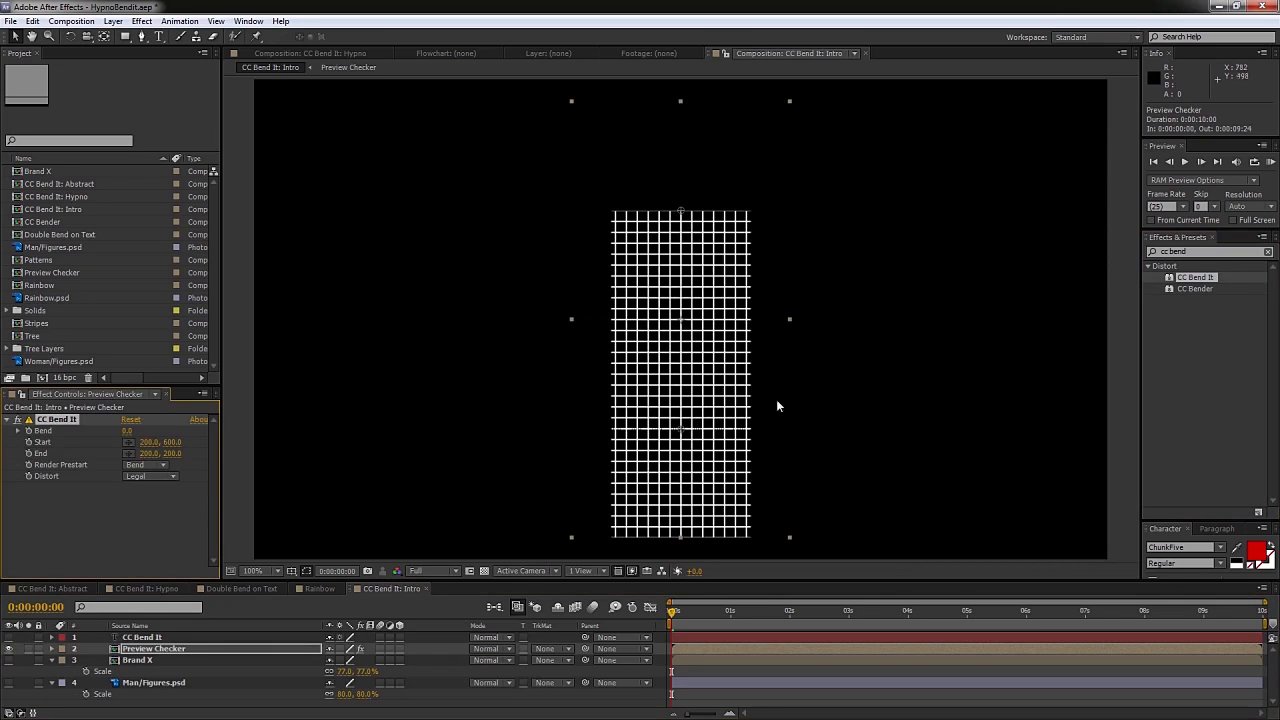
pyautogui.moveTo(711, 408); pyautogui.dragTo(642, 375)
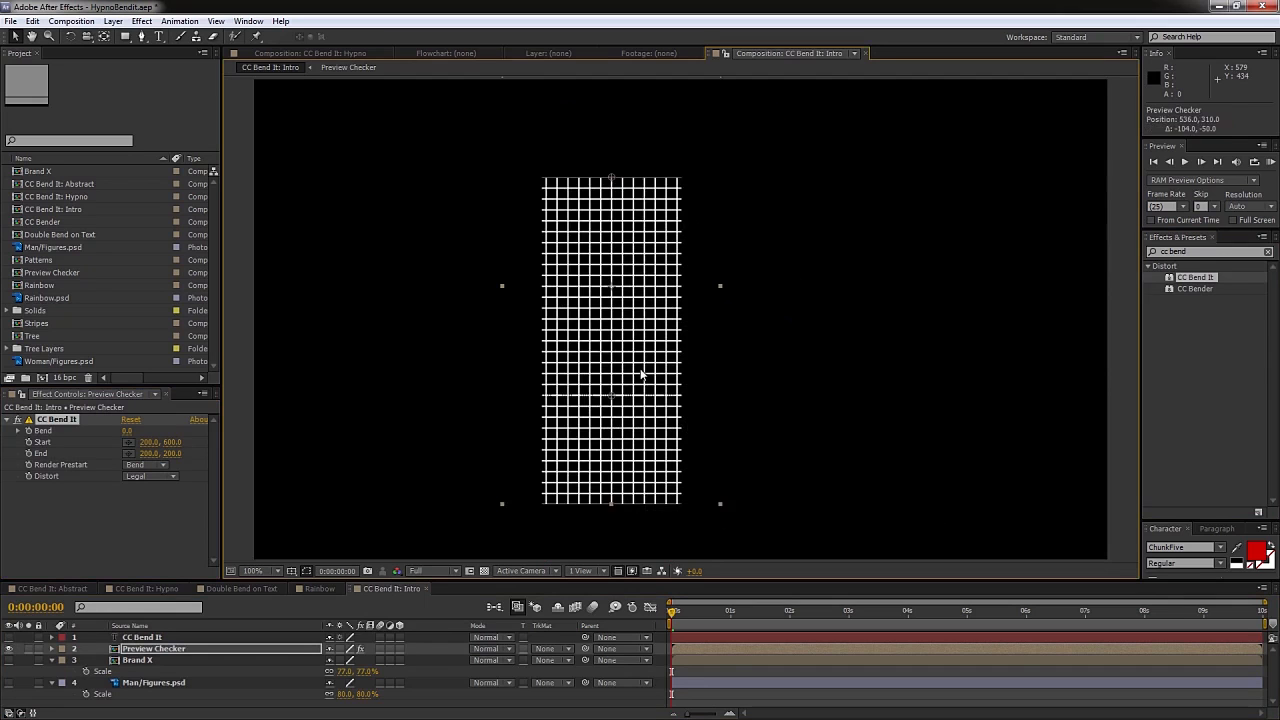
pyautogui.hotkey('ctrl', 'z')
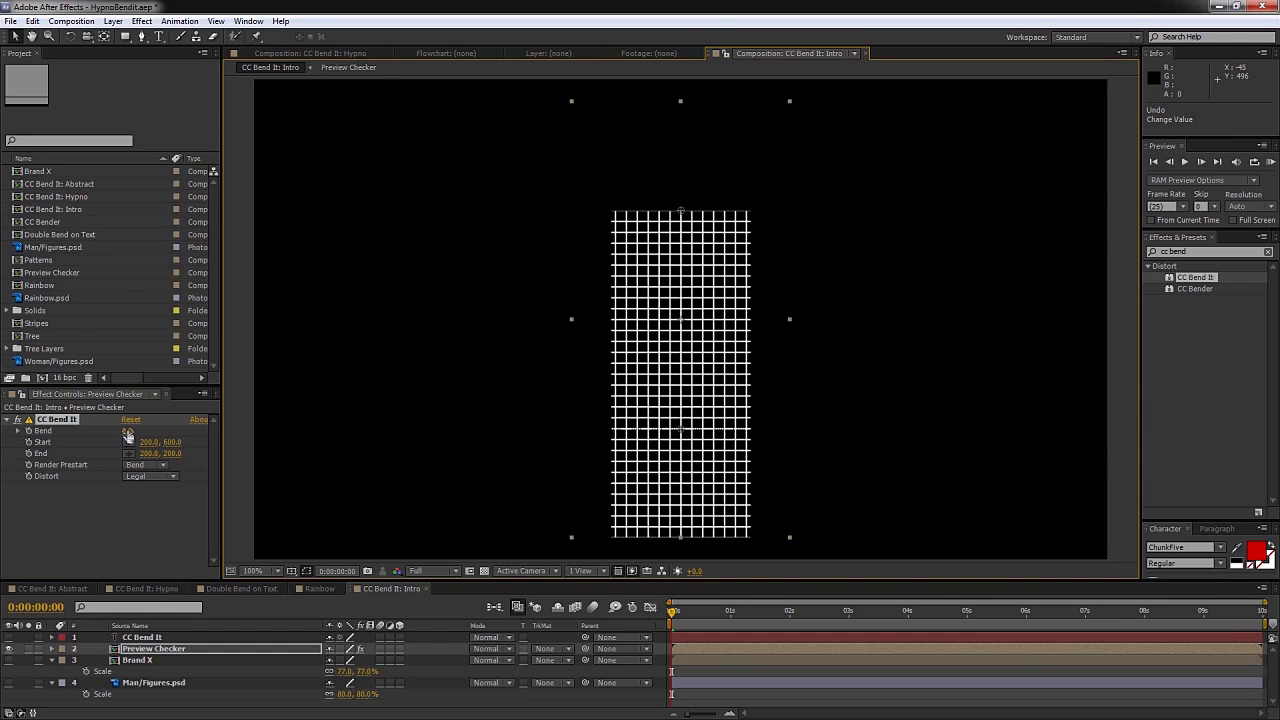
pyautogui.moveTo(128, 431)
pyautogui.mouseDown()
pyautogui.moveTo(164, 430)
pyautogui.moveTo(150, 431)
pyautogui.mouseUp()
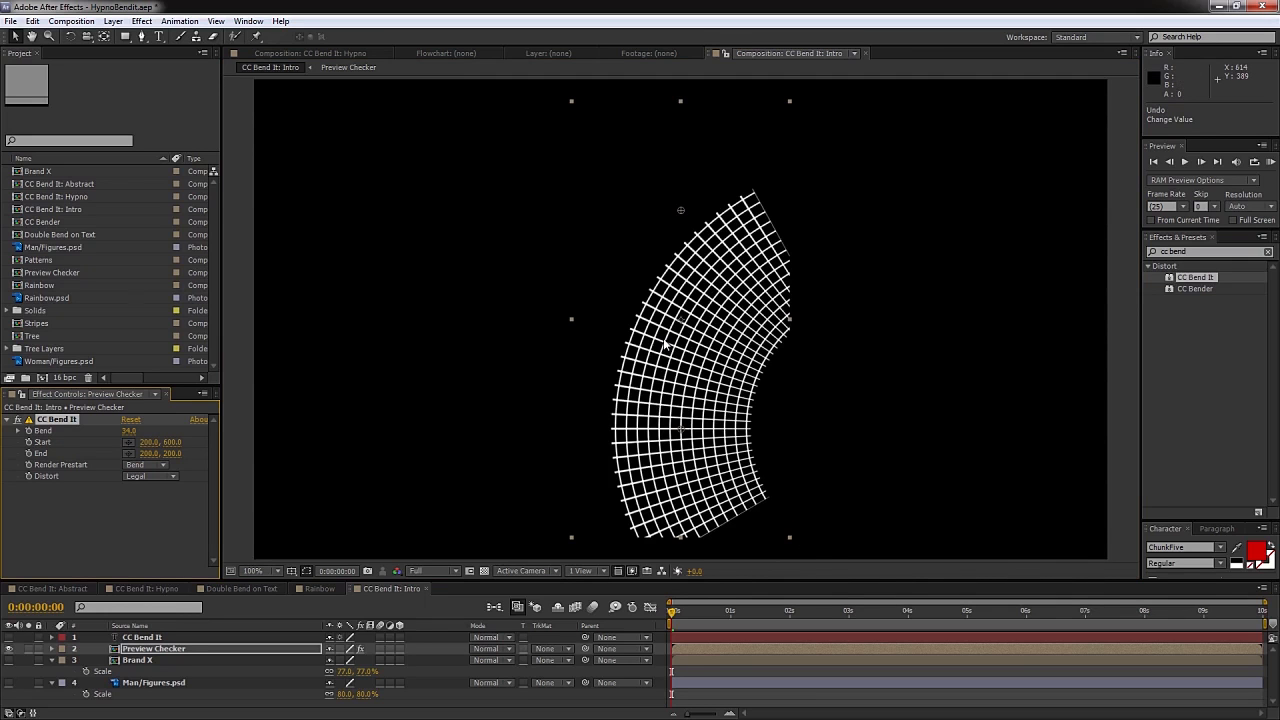
# - Remove CC Bend It from the Preview Checker layer, then apply it to a new adjustment layer
pyautogui.click(90, 523)
pyautogui.click(56, 419)
pyautogui.press('Delete')
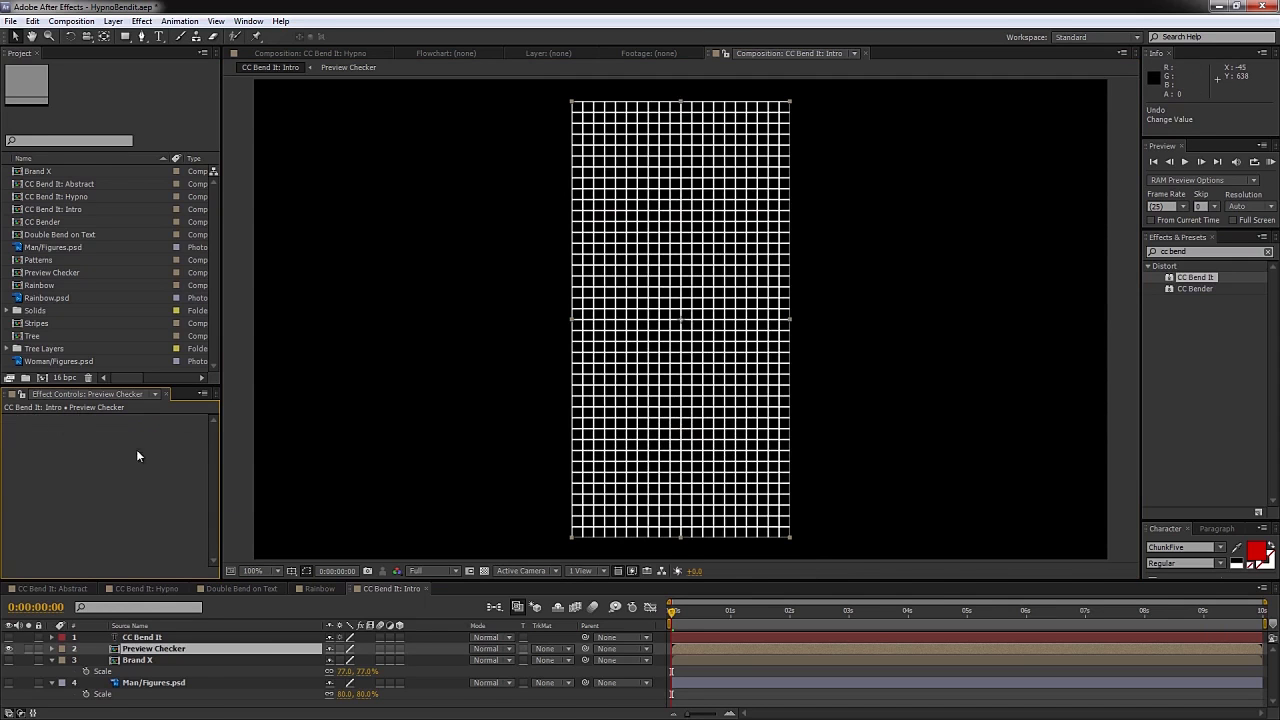
pyautogui.hotkey('ctrl', 'alt', 'y')
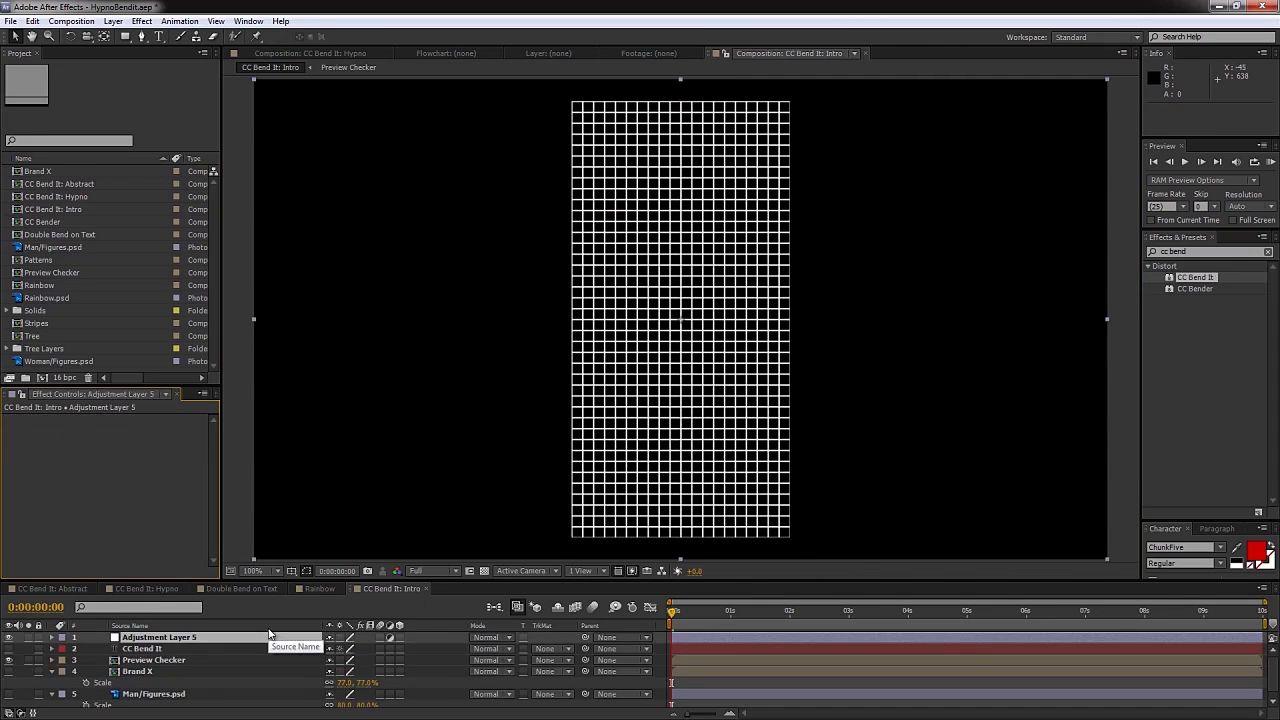
pyautogui.doubleClick(1203, 280)
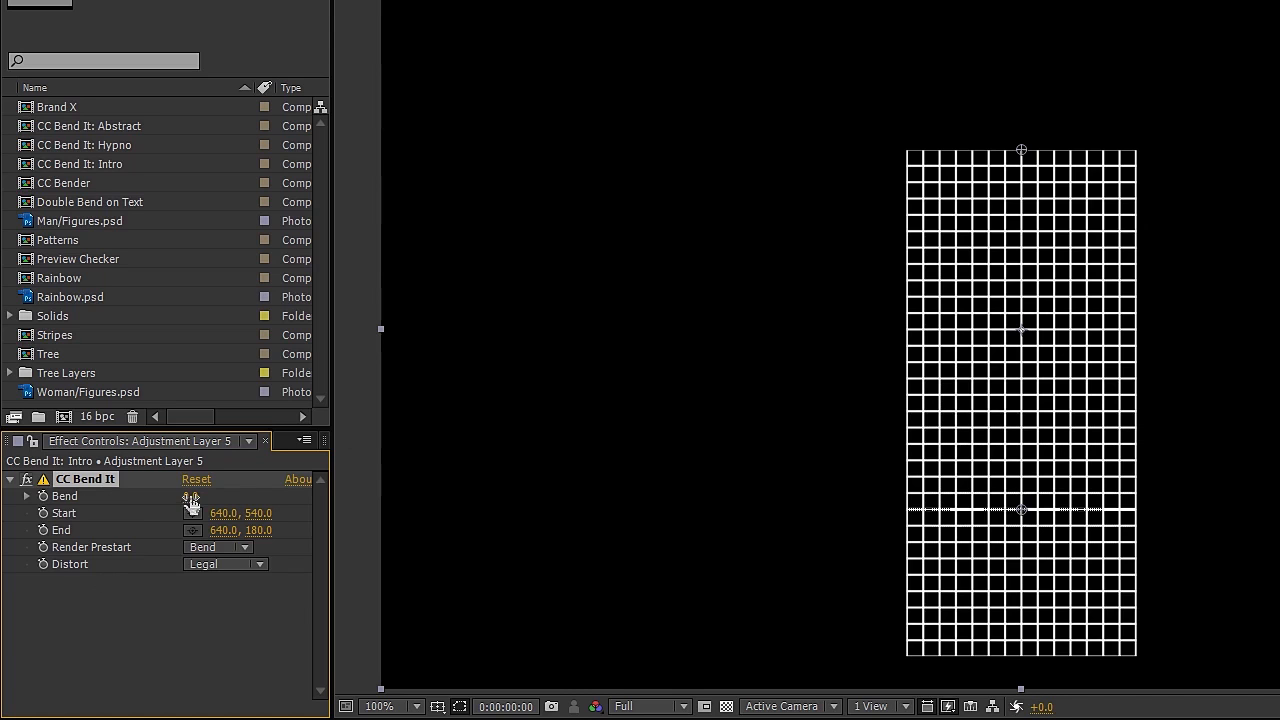
pyautogui.moveTo(190, 496)
pyautogui.mouseDown()
pyautogui.moveTo(236, 494)
pyautogui.moveTo(190, 496)
pyautogui.mouseUp()
pyautogui.click(230, 548)
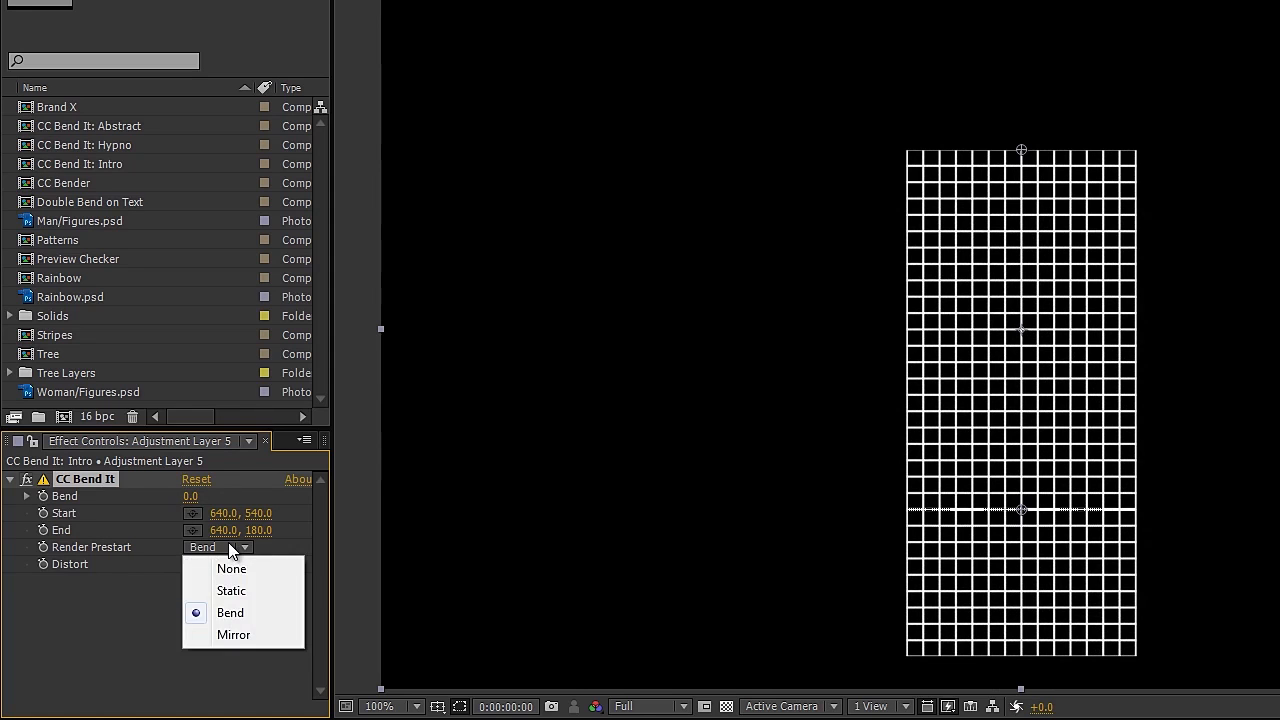
pyautogui.click(113, 635)
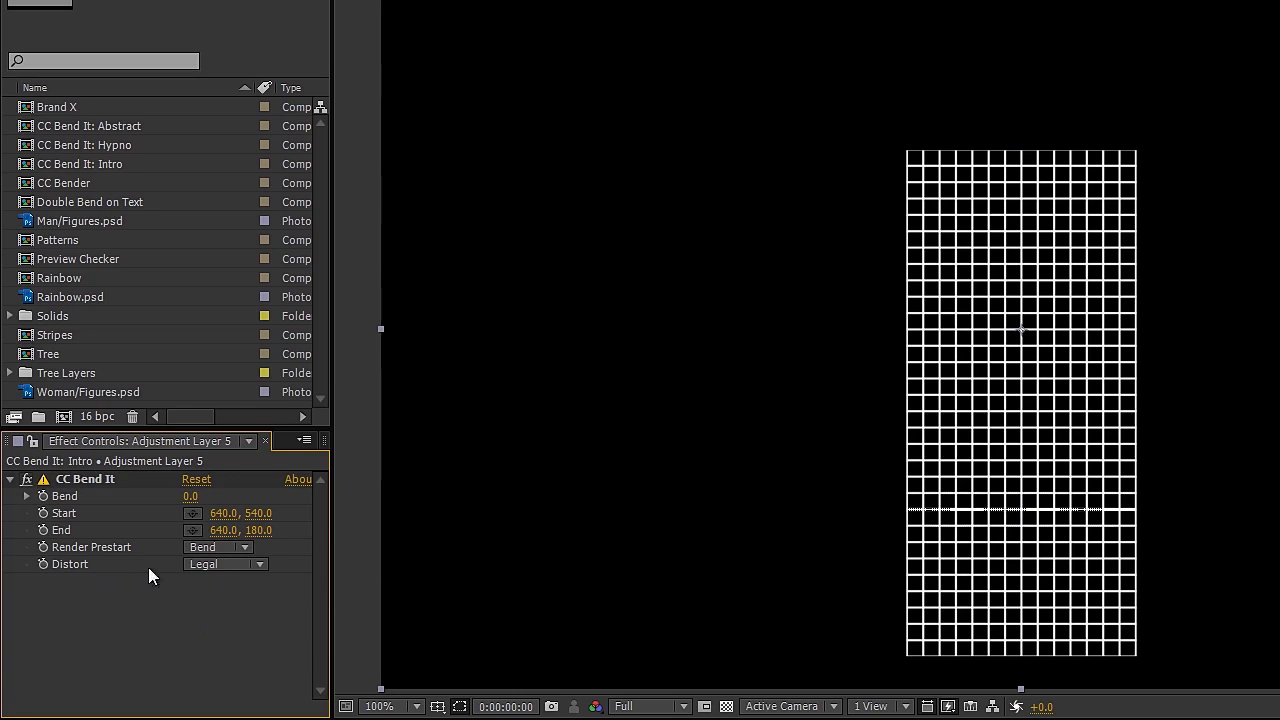
# - Try CC Bend It's Bend at 250 on the adjustment layer, then bring it down to 38
pyautogui.moveTo(190, 500); pyautogui.dragTo(204, 472)
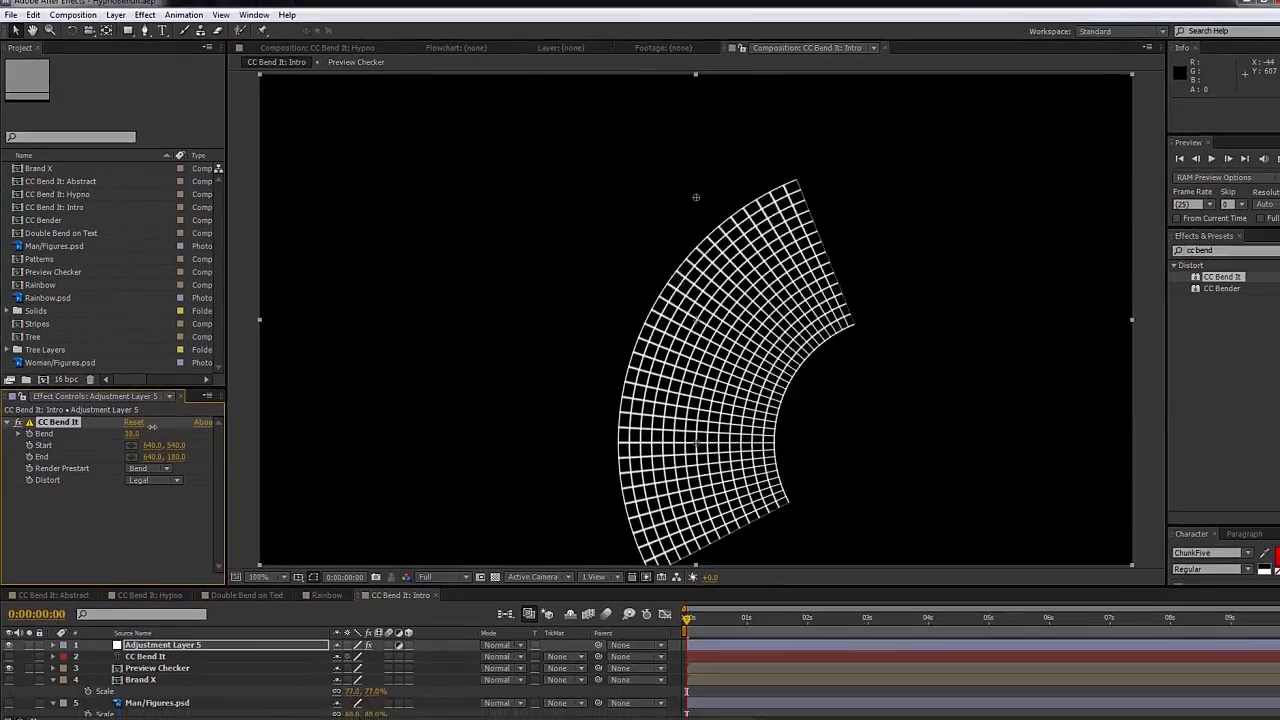
pyautogui.moveTo(152, 427); pyautogui.dragTo(360, 427)
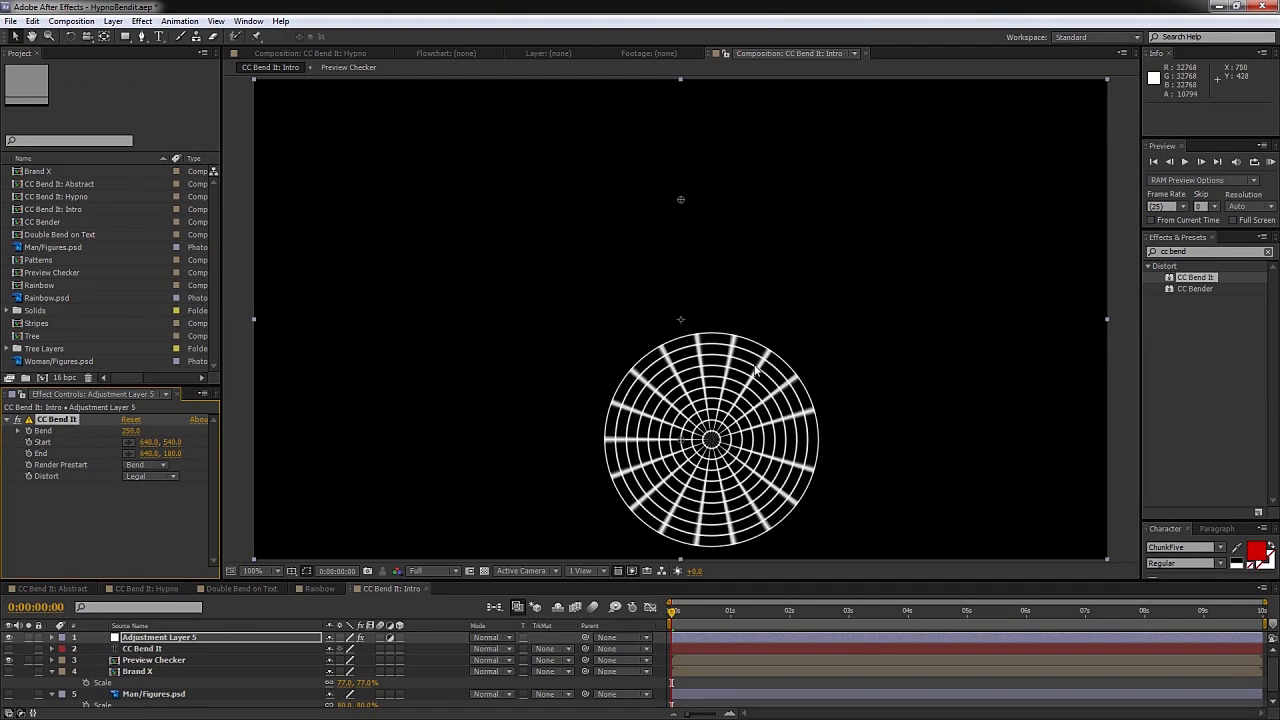
pyautogui.moveTo(131, 431); pyautogui.dragTo(1, 441)
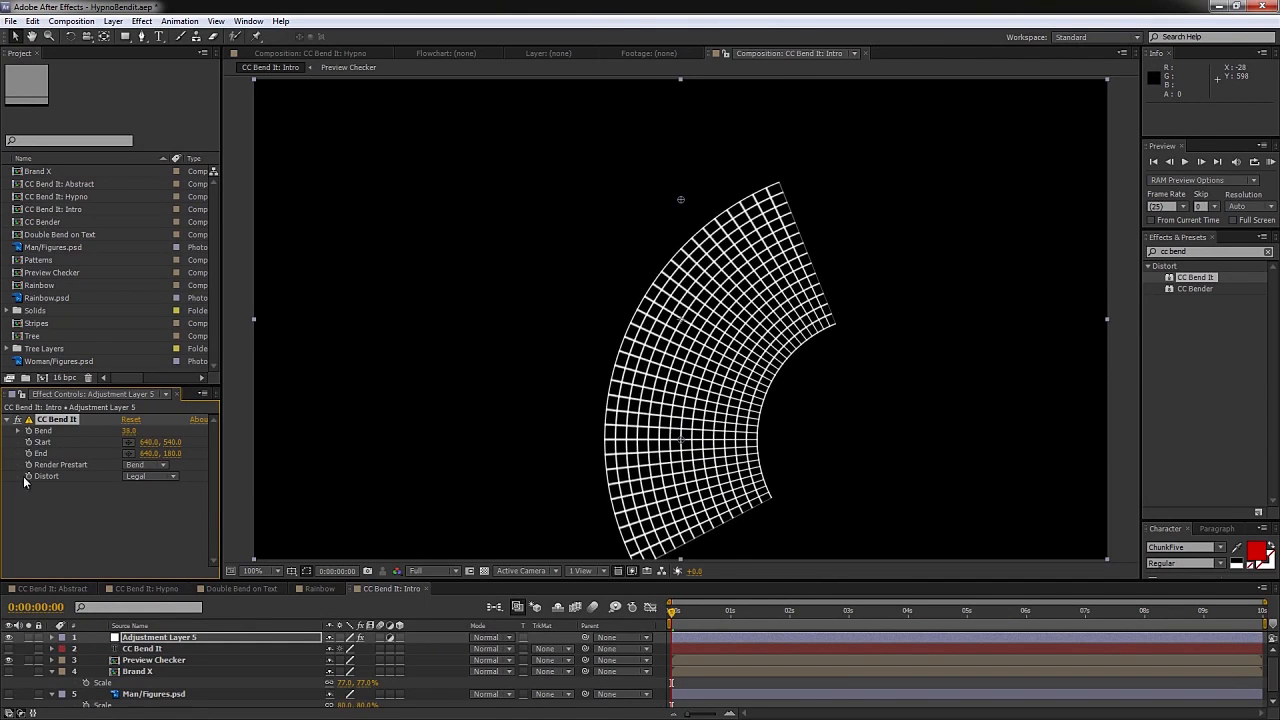
# - Switch CC Bend It's Distort to Extended to compare the grid's bend, then set it back to Legal
pyautogui.click(147, 477)
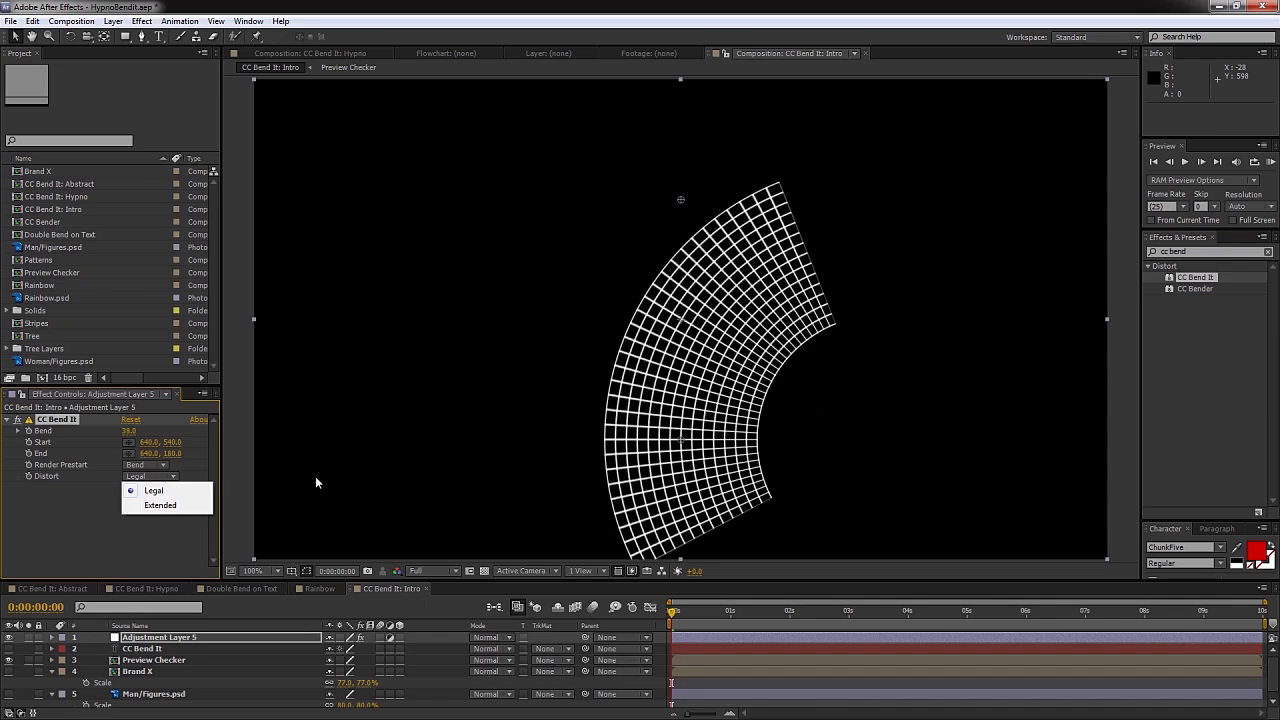
pyautogui.click(160, 505)
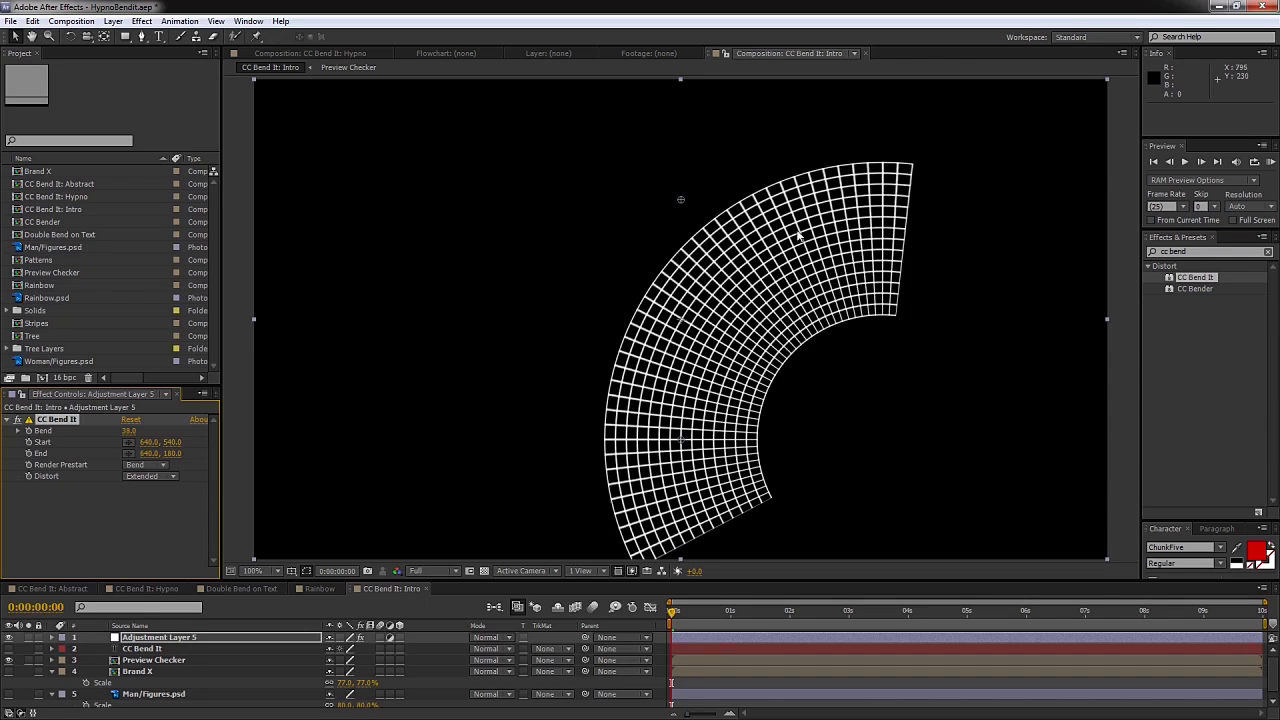
pyautogui.click(150, 476)
pyautogui.click(150, 490)
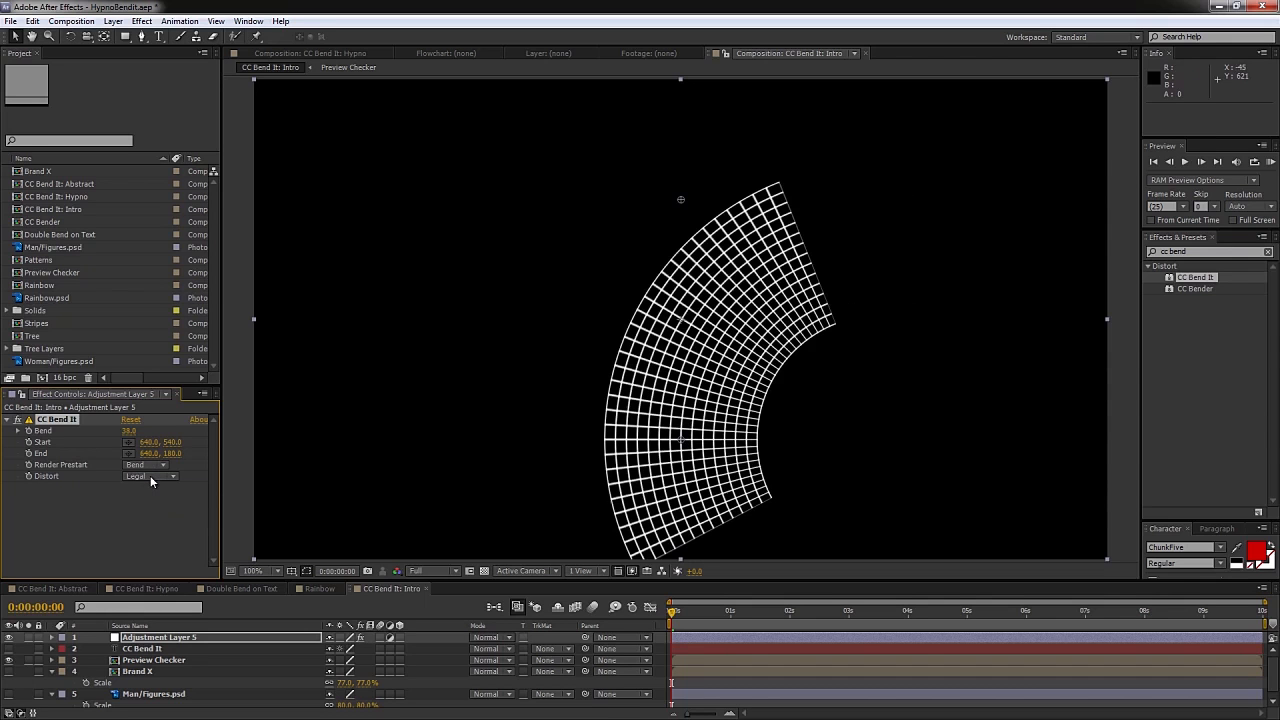
# - Straighten the grid, then set CC Bend It's Start to 640, 608, Distort to Extended and Bend to 24
pyautogui.moveTo(129, 432); pyautogui.dragTo(105, 432)
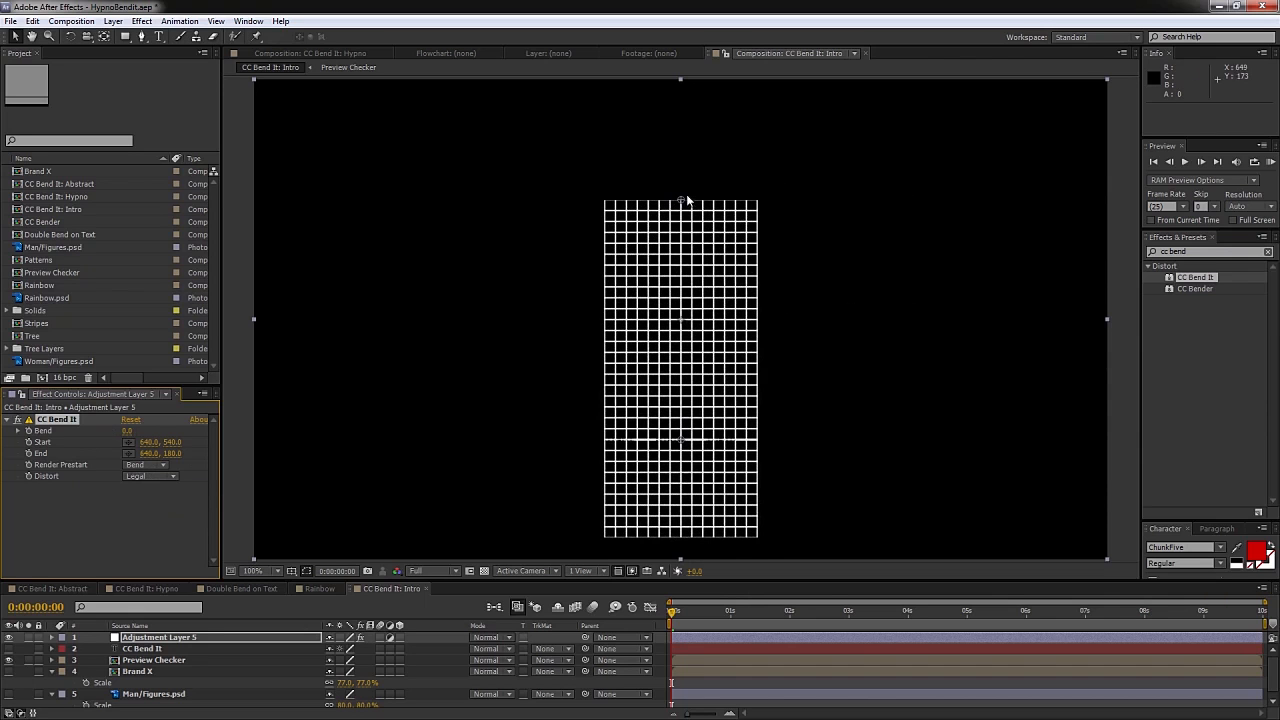
pyautogui.moveTo(173, 443)
pyautogui.mouseDown()
pyautogui.moveTo(154, 443)
pyautogui.moveTo(203, 443)
pyautogui.moveTo(186, 441)
pyautogui.mouseUp()
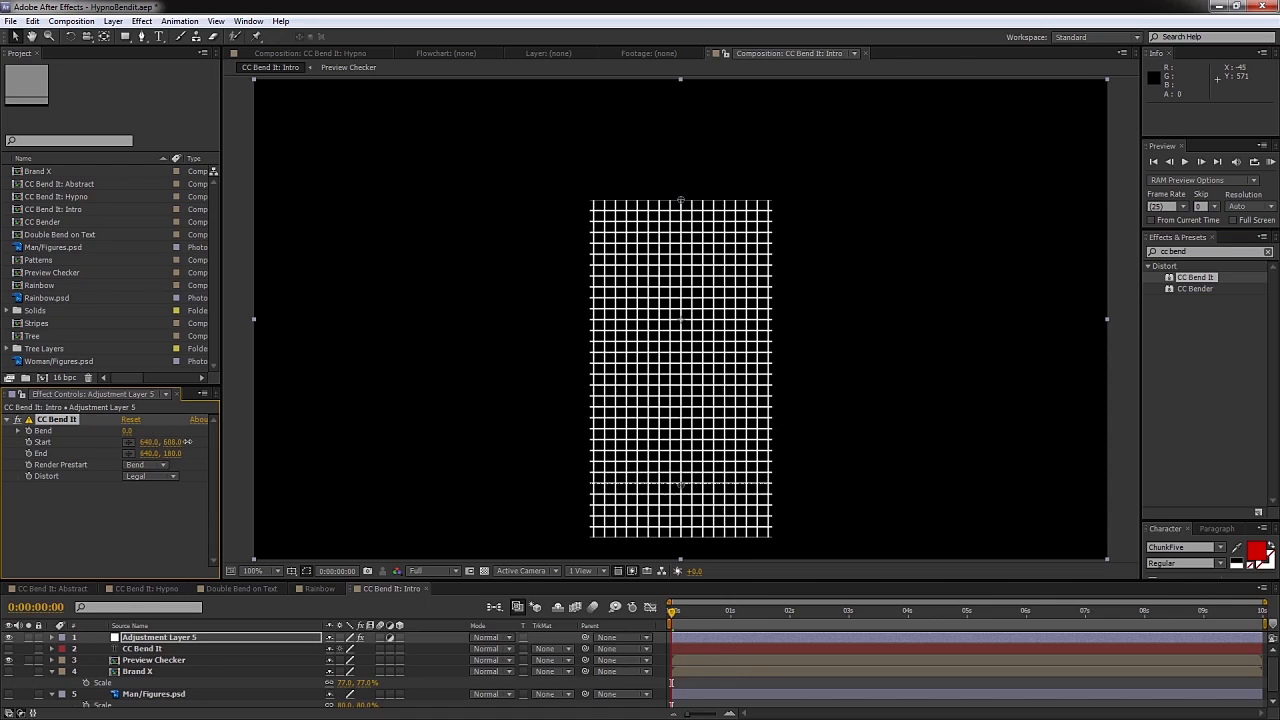
pyautogui.click(152, 476)
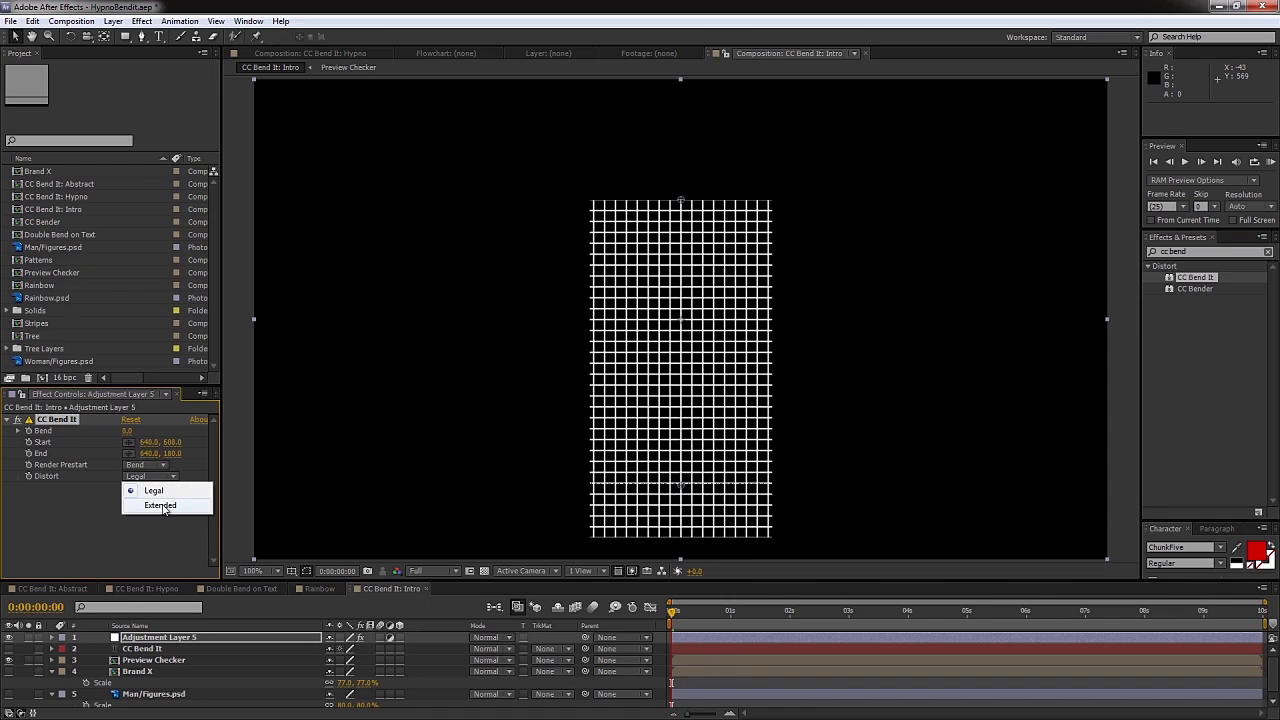
pyautogui.click(160, 505)
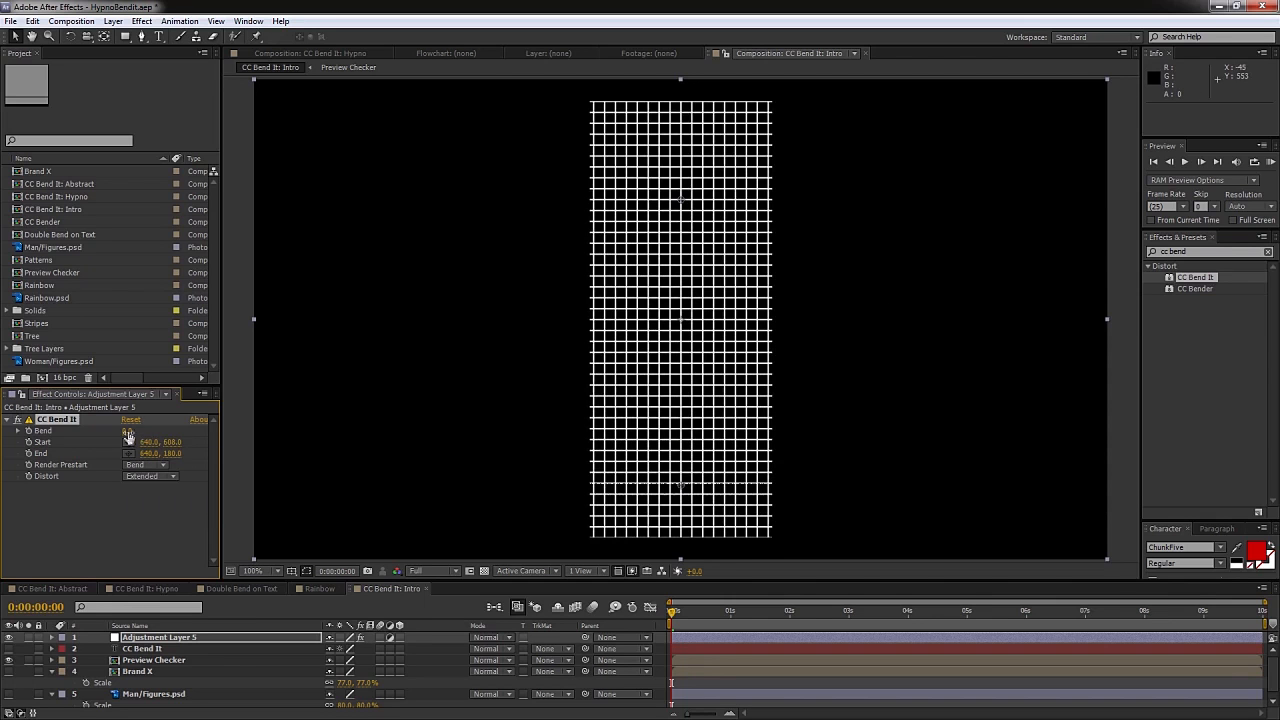
pyautogui.moveTo(128, 430)
pyautogui.mouseDown()
pyautogui.moveTo(180, 431)
pyautogui.moveTo(132, 437)
pyautogui.mouseUp()
pyautogui.moveTo(130, 431); pyautogui.dragTo(143, 428)
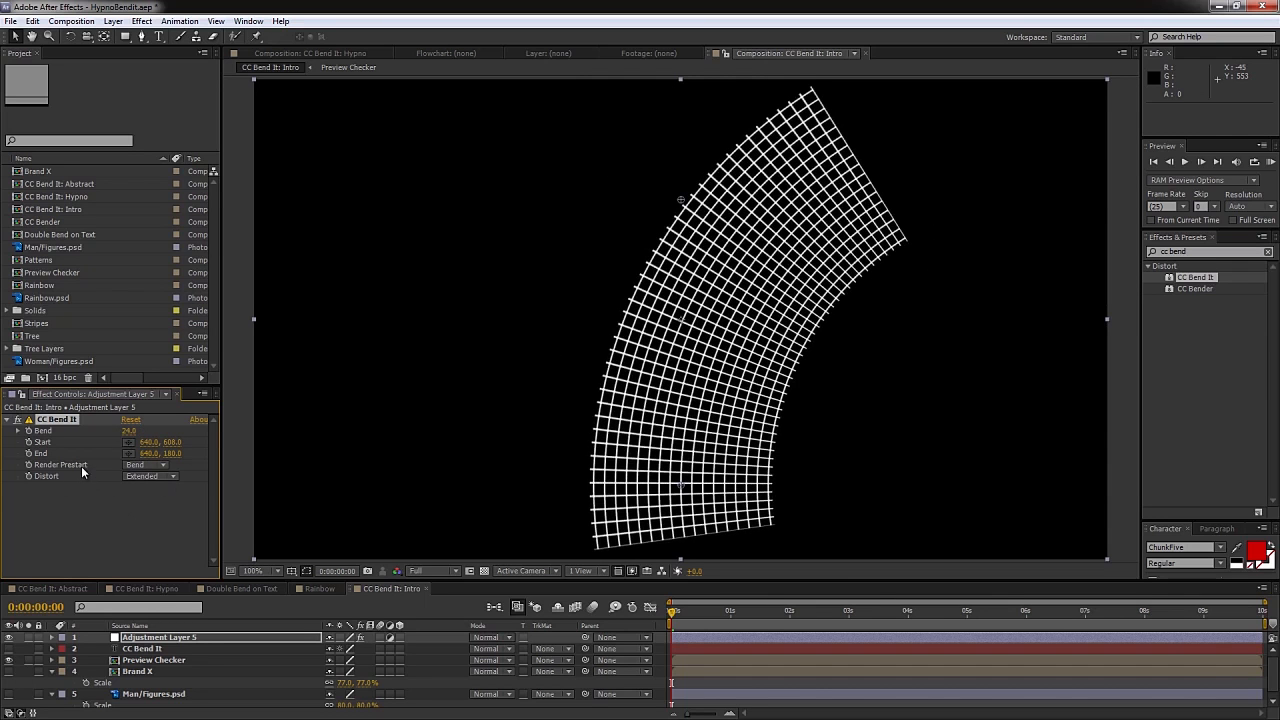
# - Set Render Prestart to None and compare the Legal and Extended Distort modes, ending on Extended
pyautogui.click(146, 465)
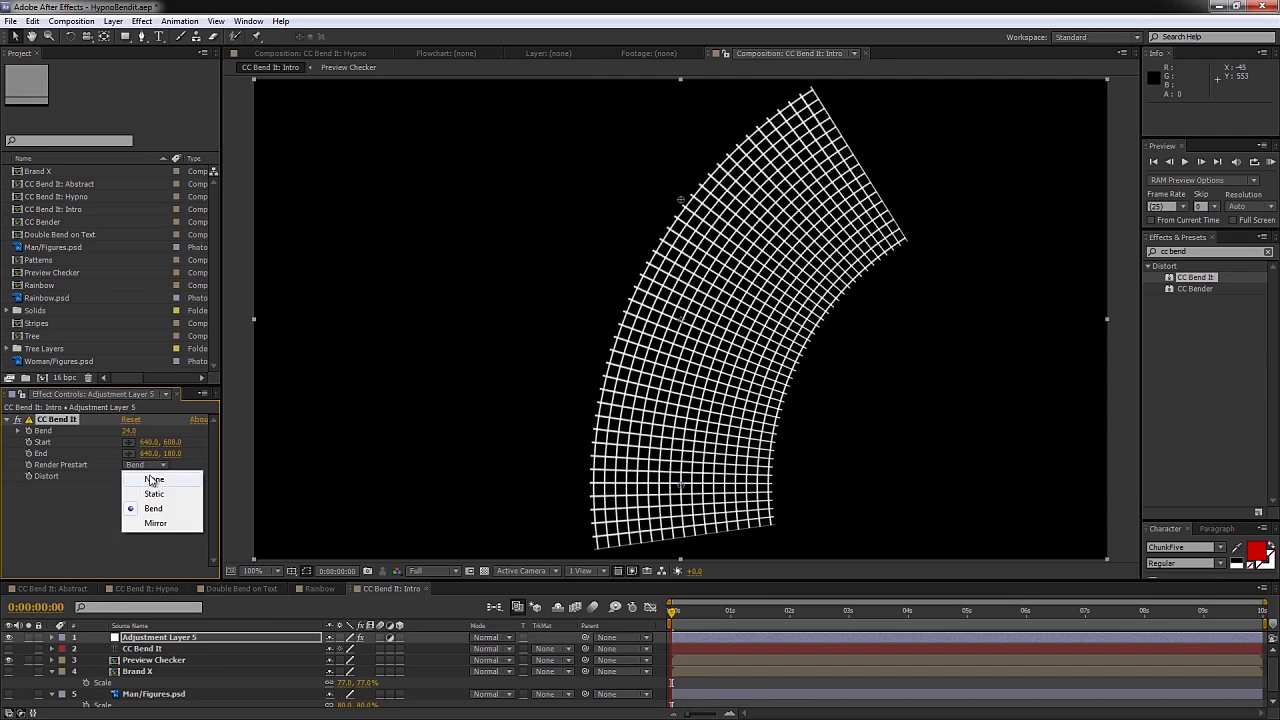
pyautogui.click(154, 481)
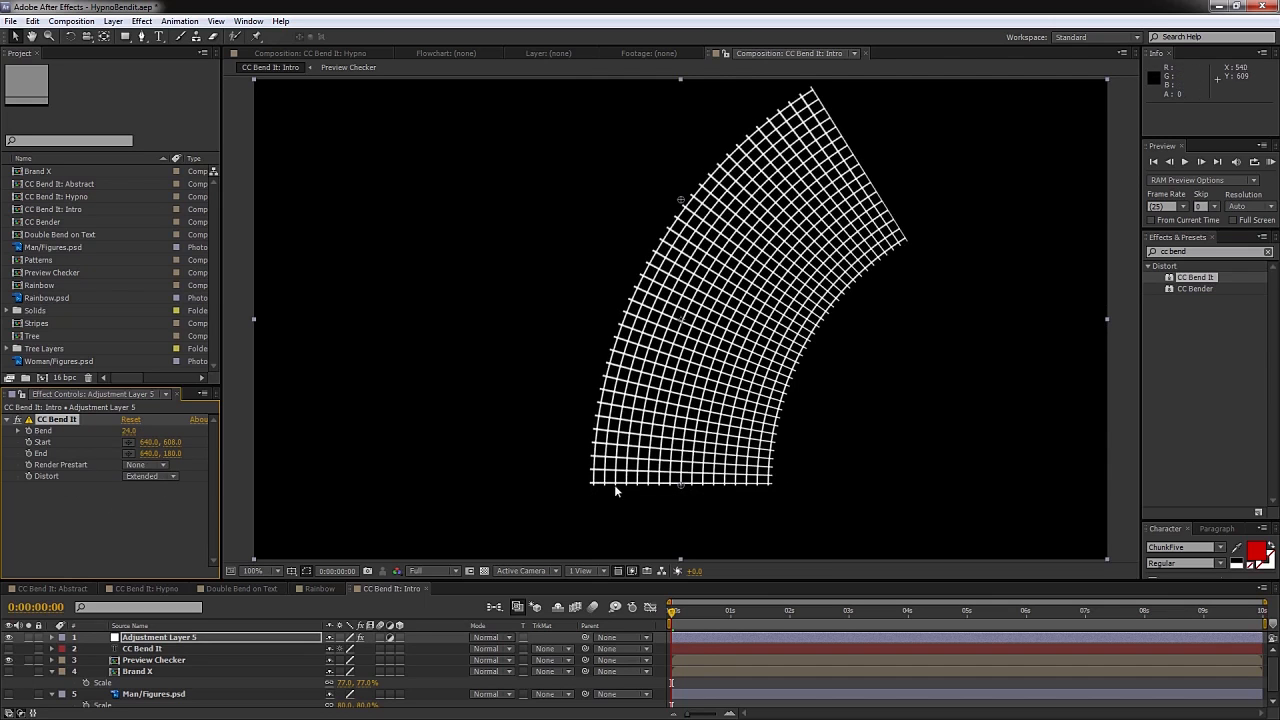
pyautogui.click(146, 476)
pyautogui.click(150, 491)
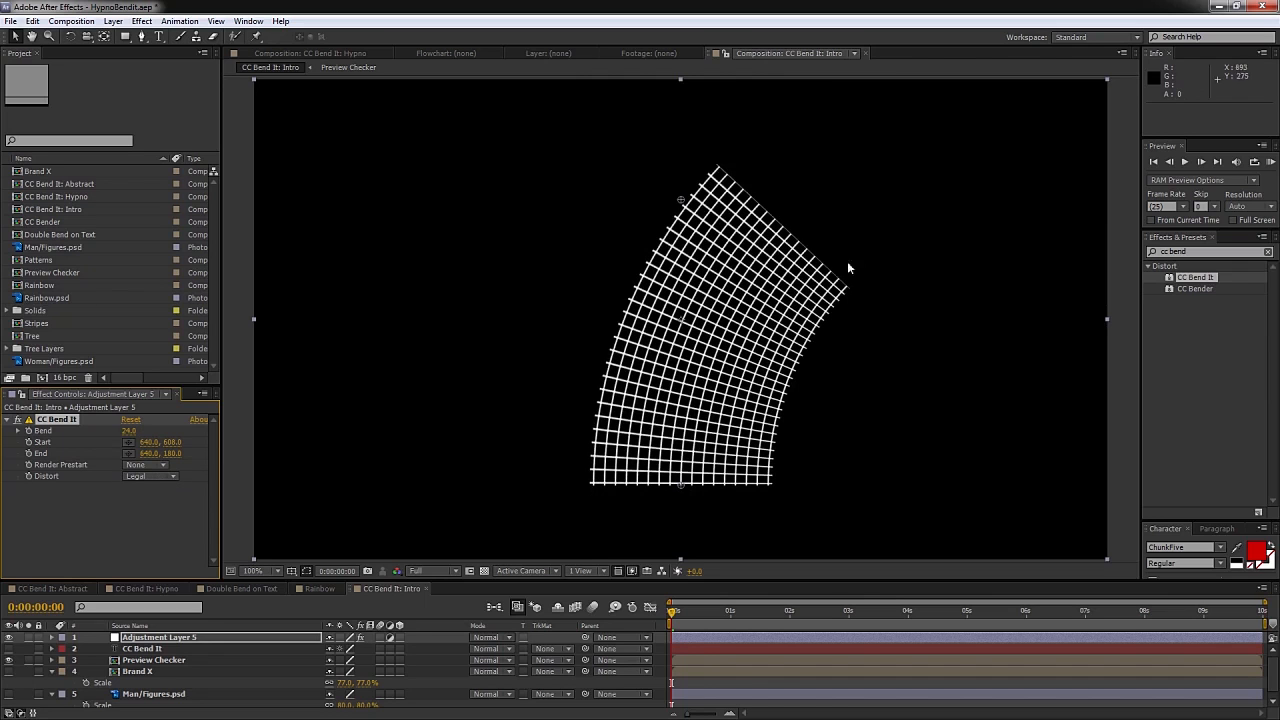
pyautogui.click(145, 466)
pyautogui.click(132, 482)
pyautogui.click(146, 476)
pyautogui.click(150, 506)
# - Set Render Prestart to Static, with the Start point moved up to 640, 333 and the Bend raised to 53.5
pyautogui.click(150, 466)
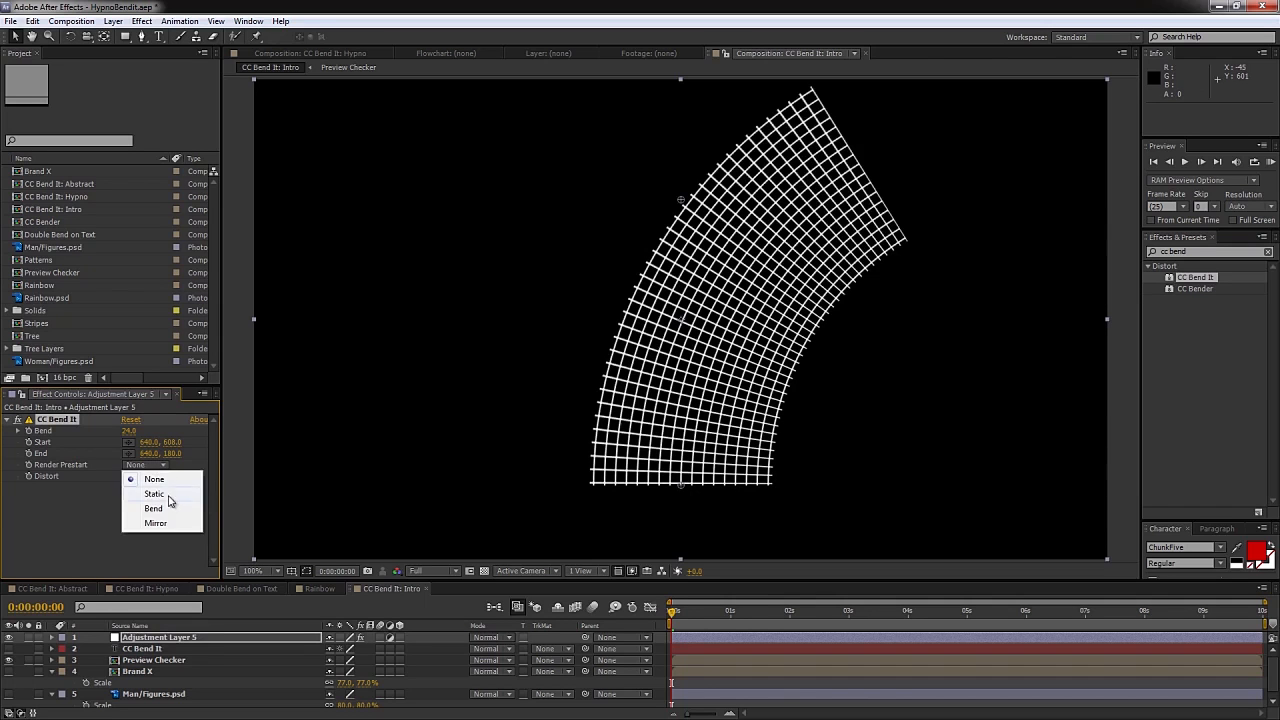
pyautogui.click(170, 492)
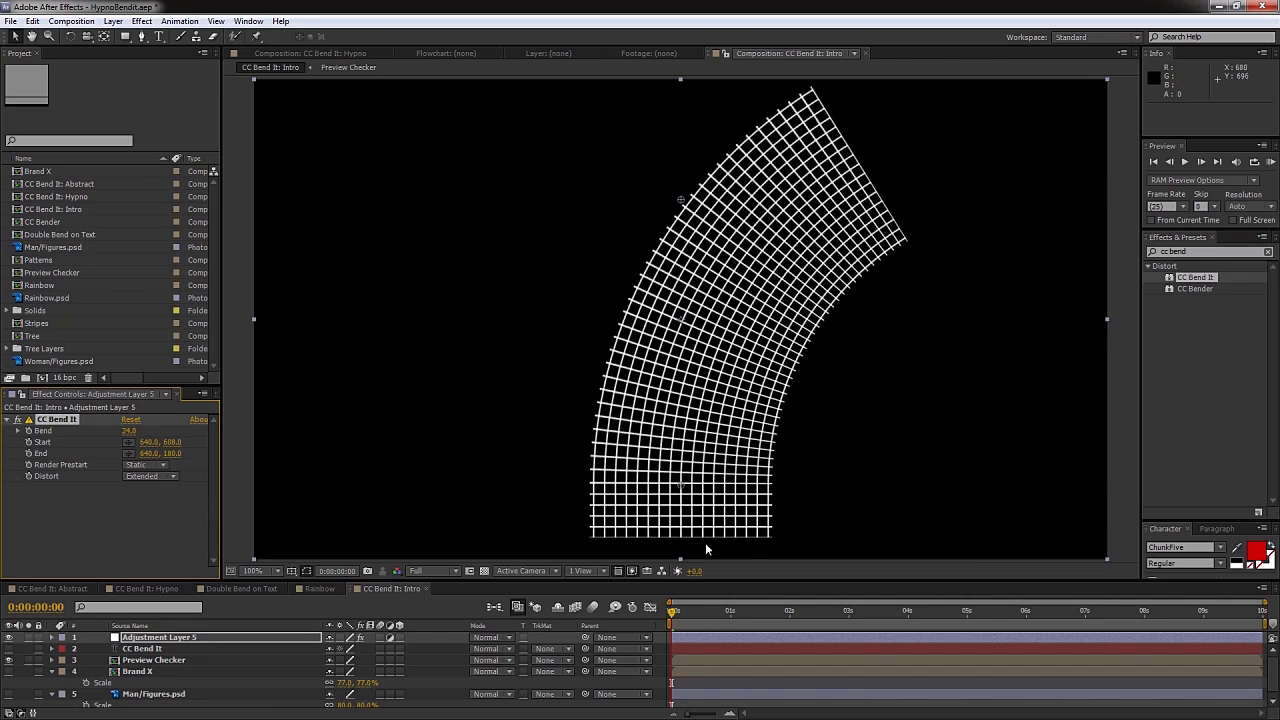
pyautogui.moveTo(680, 489); pyautogui.dragTo(685, 290)
pyautogui.moveTo(683, 308); pyautogui.dragTo(683, 310)
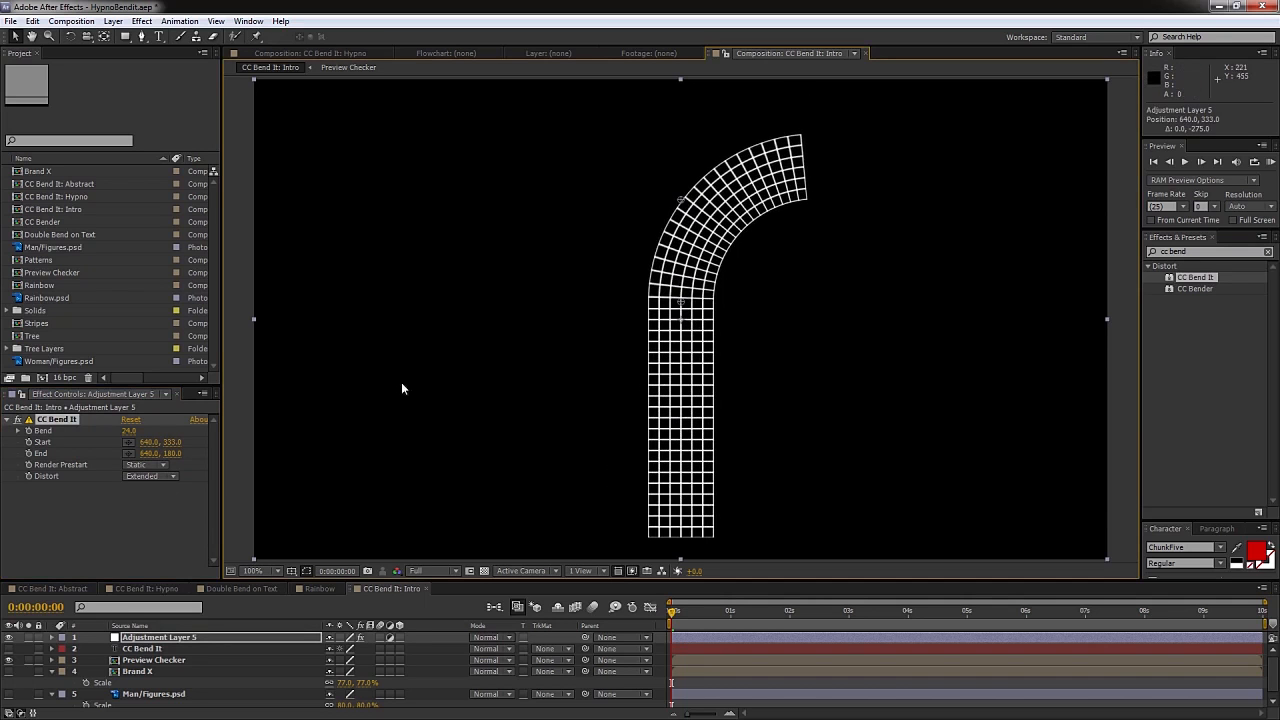
pyautogui.moveTo(130, 431); pyautogui.dragTo(151, 432)
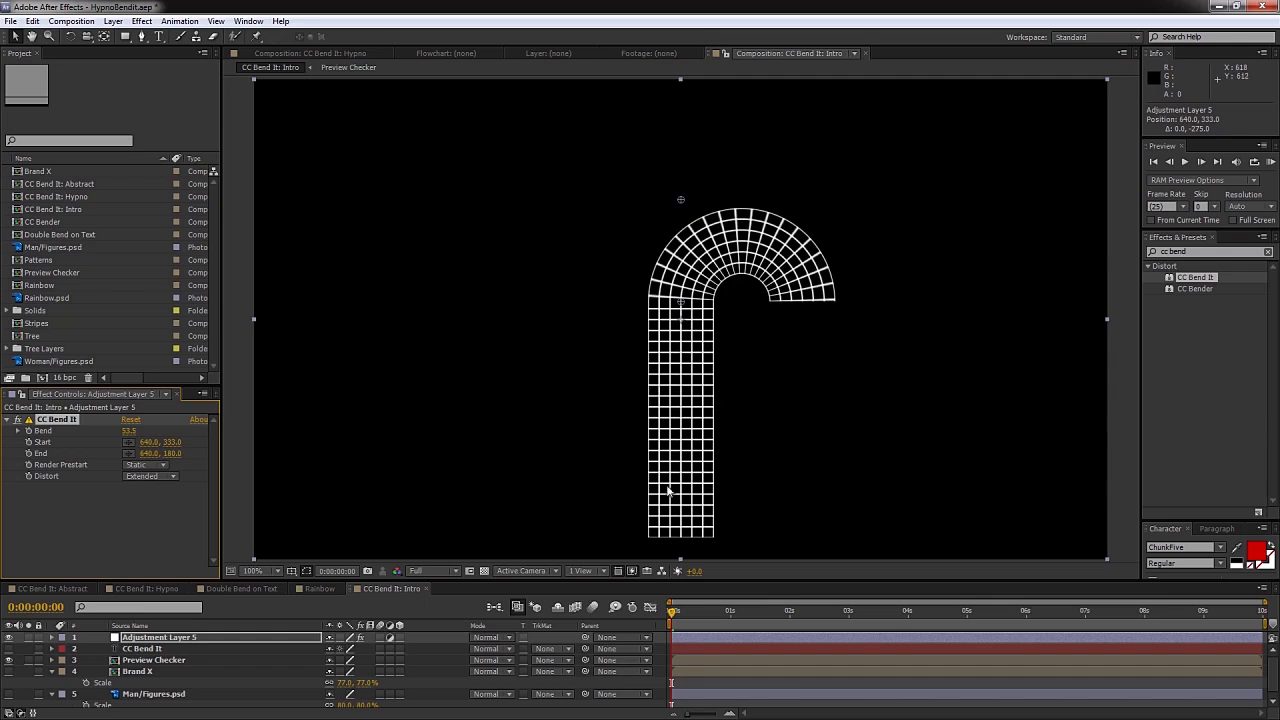
# - Set CC Bend It's Render Prestart to Bend and reduce the Bend to 26.5
pyautogui.click(149, 472)
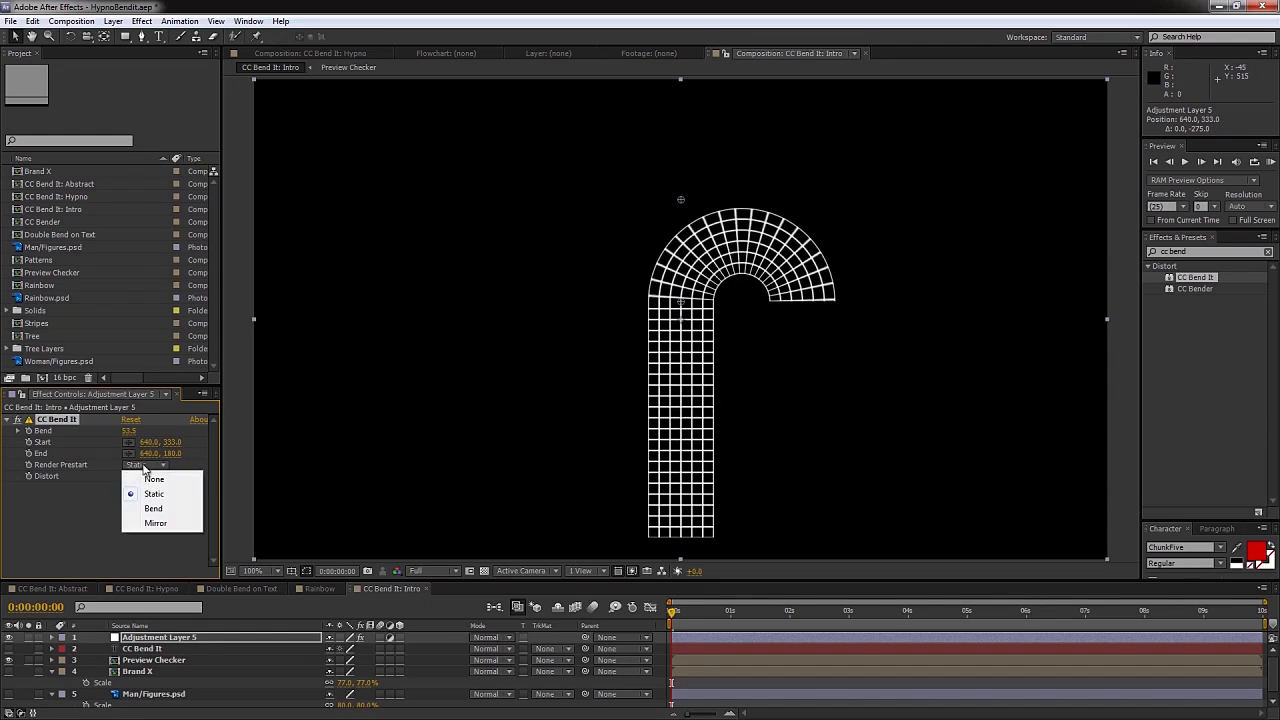
pyautogui.click(161, 514)
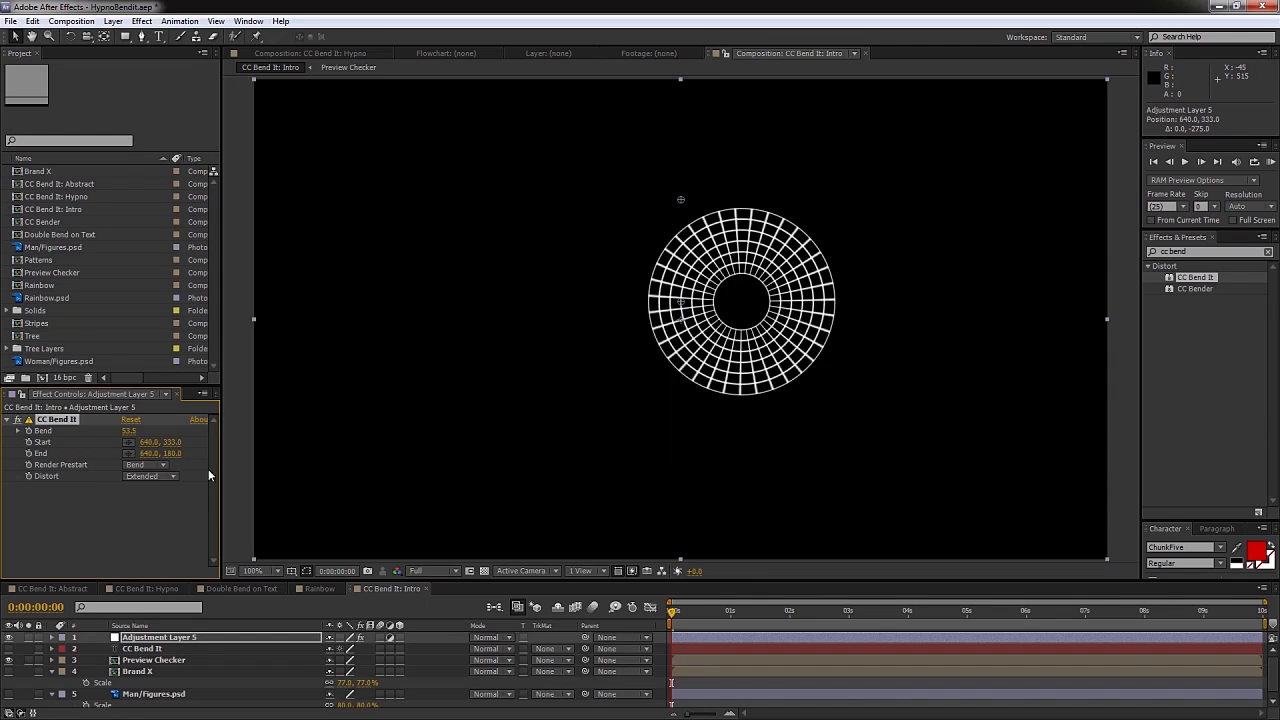
pyautogui.moveTo(129, 432)
pyautogui.mouseDown()
pyautogui.moveTo(100, 431)
pyautogui.moveTo(117, 431)
pyautogui.mouseUp()
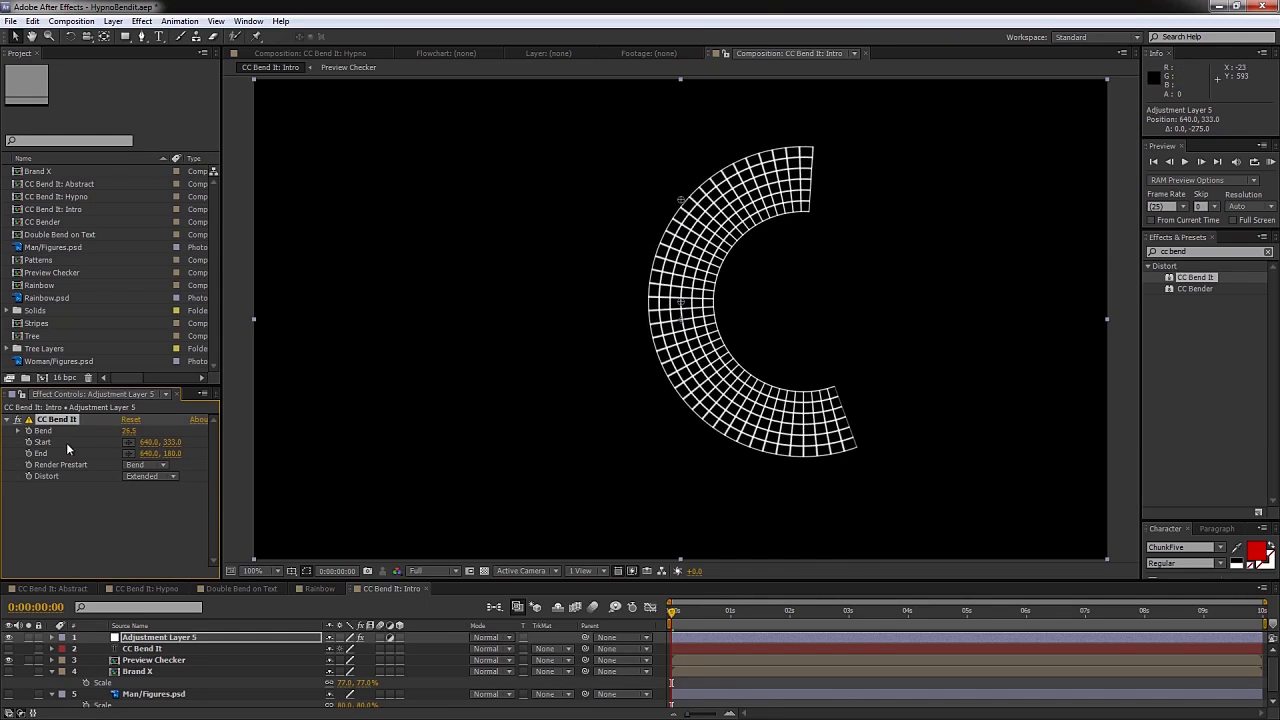
# - Change CC Bend It's Render Prestart to Mirror
pyautogui.click(148, 478)
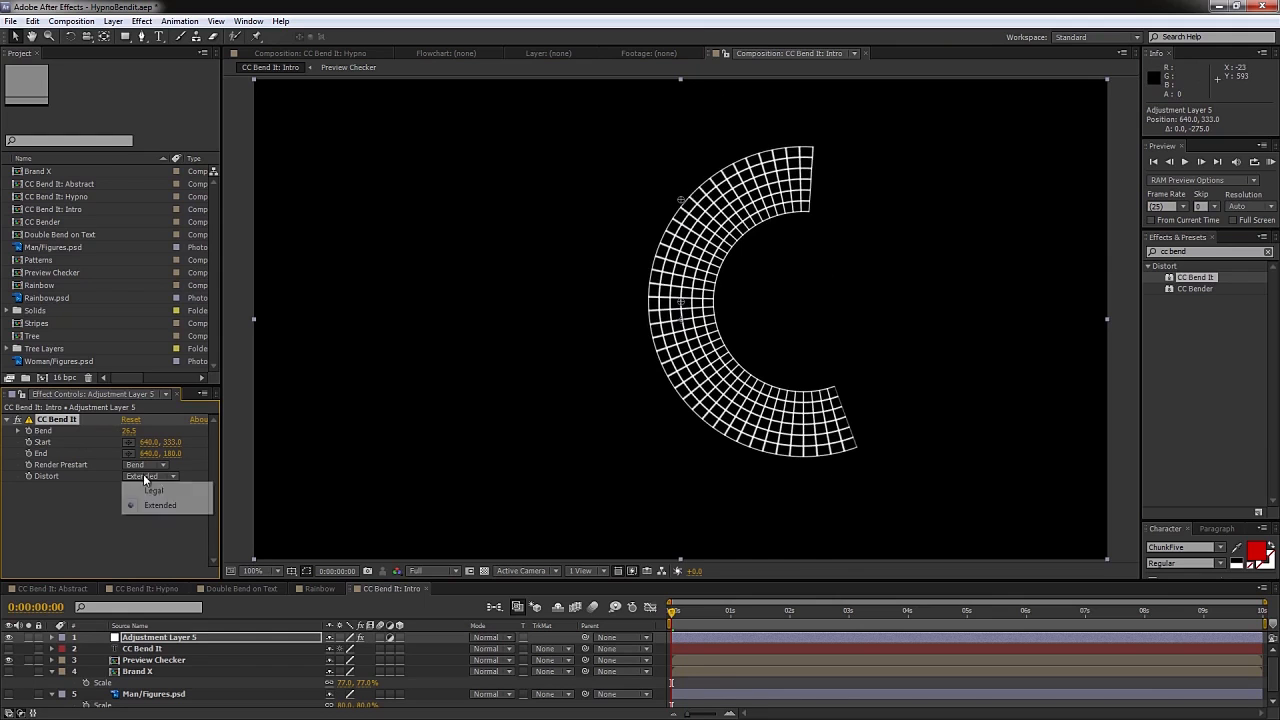
pyautogui.click(145, 465)
pyautogui.click(157, 524)
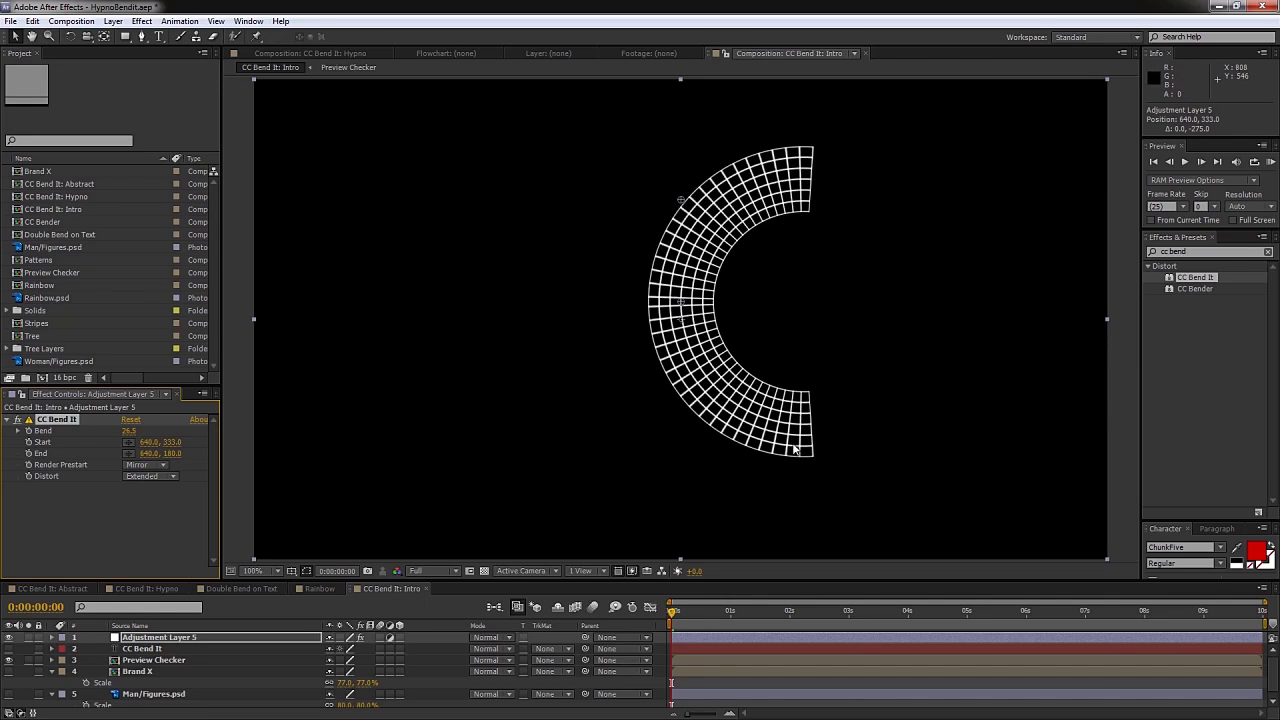
# - Enlarge the timeline area and remove the CC Bend It effect from the adjustment layer
pyautogui.moveTo(494, 579); pyautogui.dragTo(494, 545)
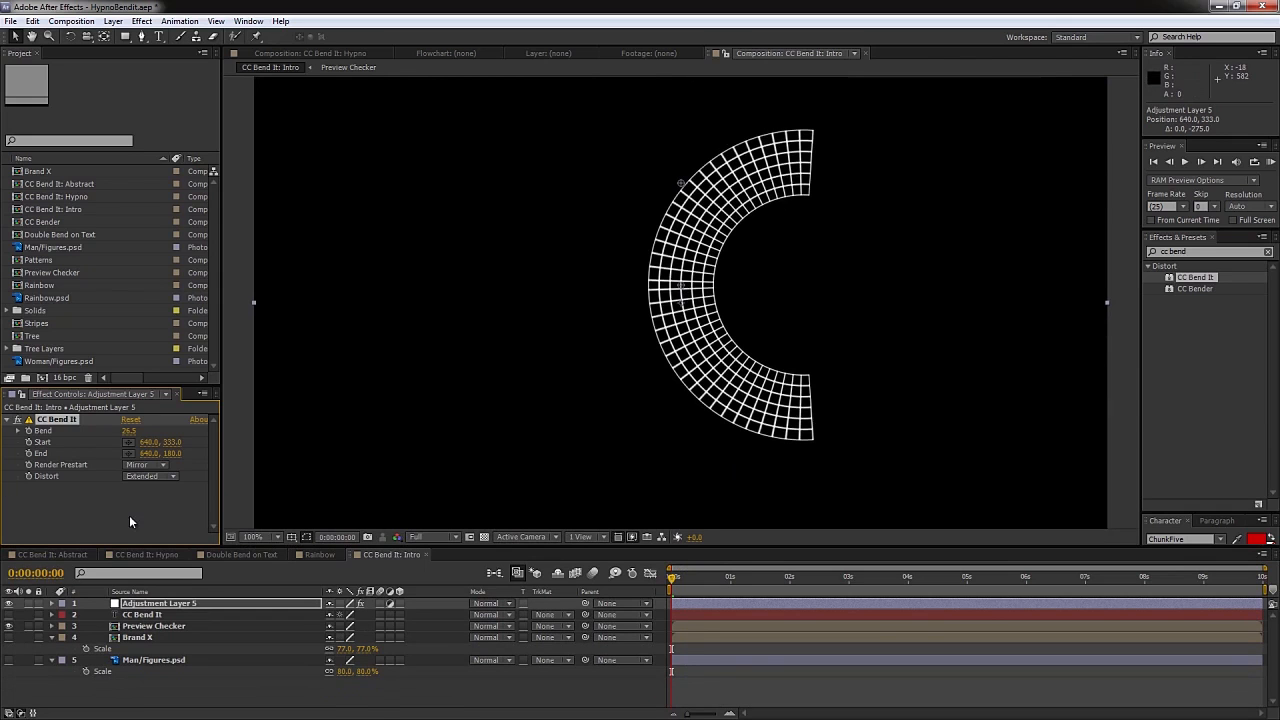
pyautogui.click(55, 420)
pyautogui.press('Delete')
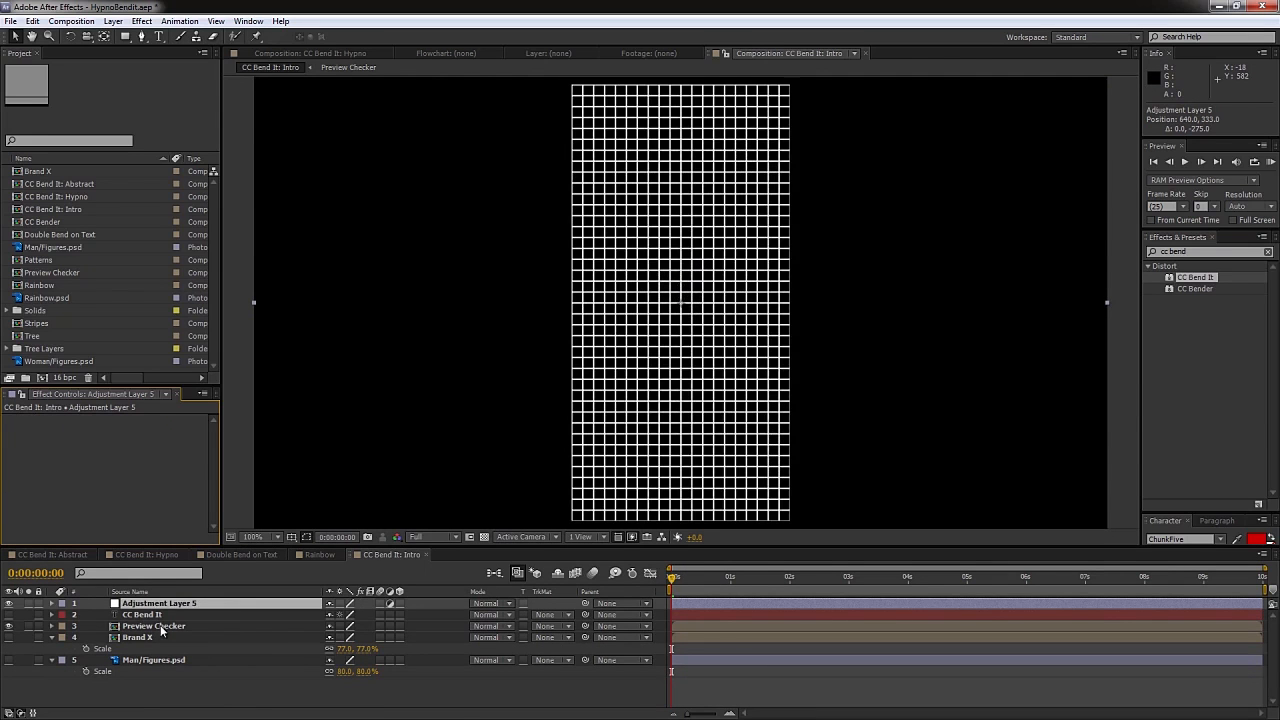
# - Hide the Preview Checker layer and show the Brand X layer, then shrink the timeline area
pyautogui.click(9, 626)
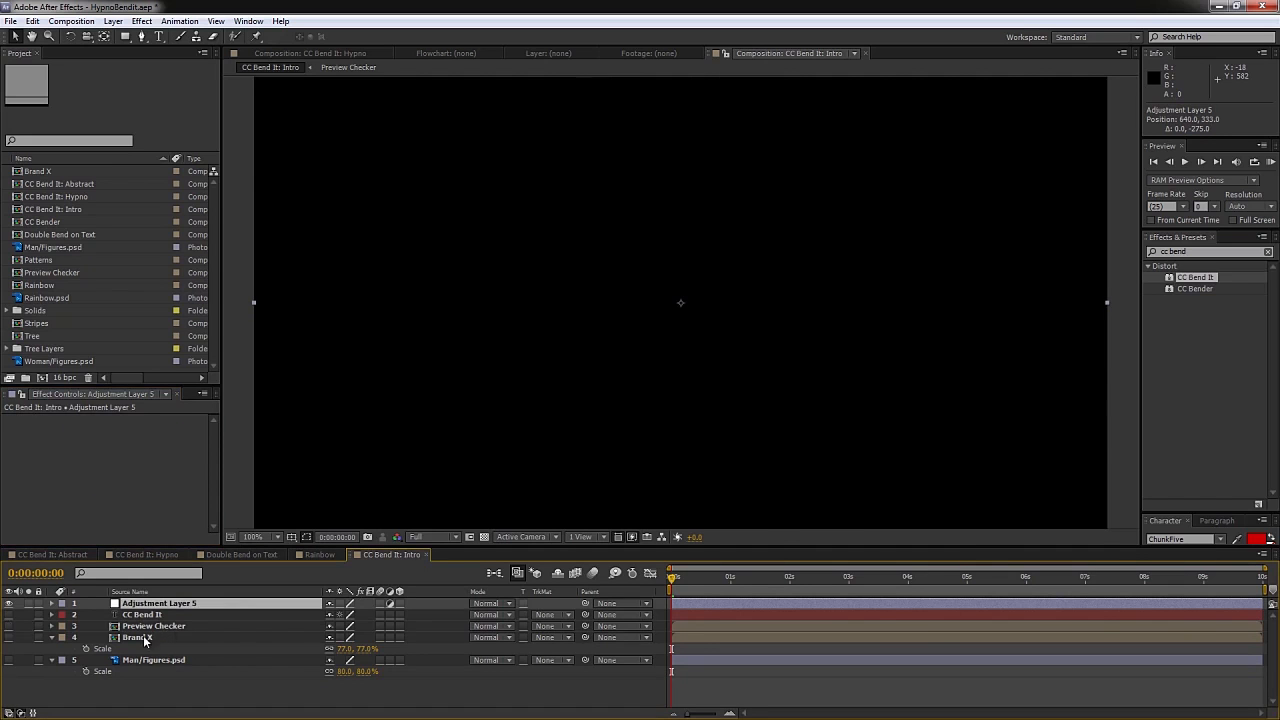
pyautogui.click(145, 638)
pyautogui.click(8, 638)
pyautogui.moveTo(778, 545); pyautogui.dragTo(780, 610)
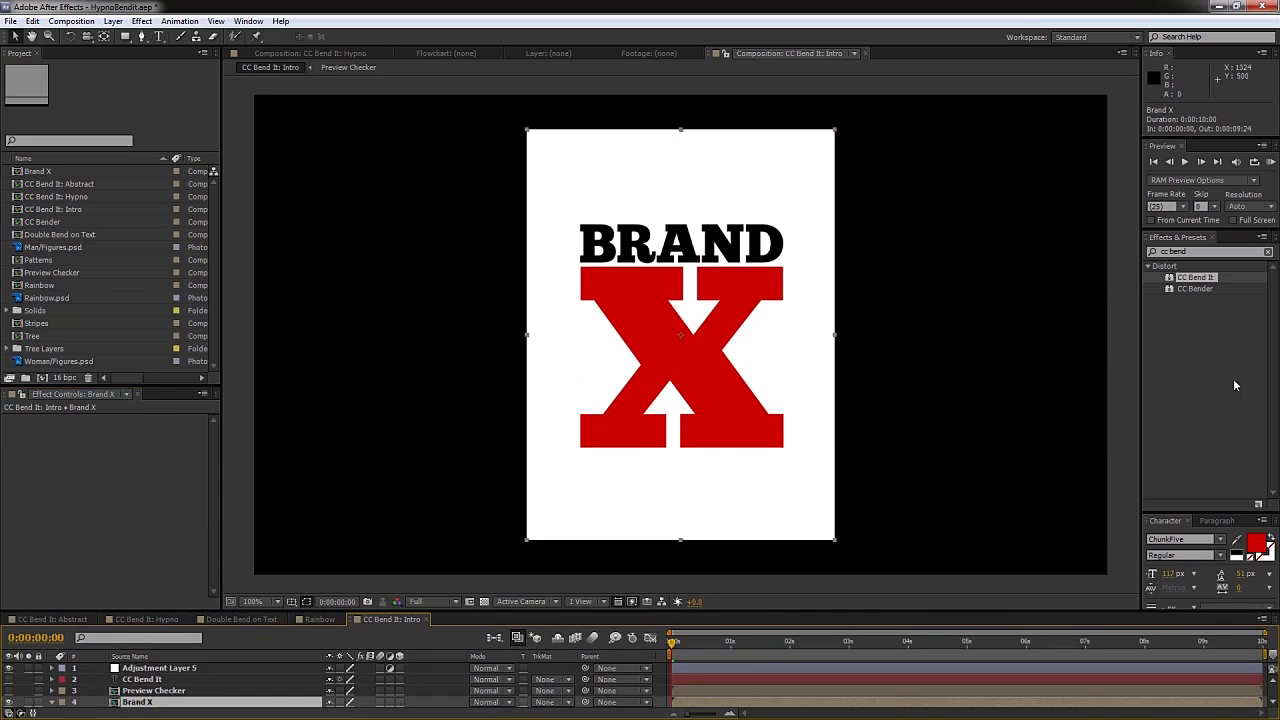
# - Apply CC Bend It to the adjustment layer and place its Start at the Brand X page's bottom edge, at 640, 666
pyautogui.click(163, 668)
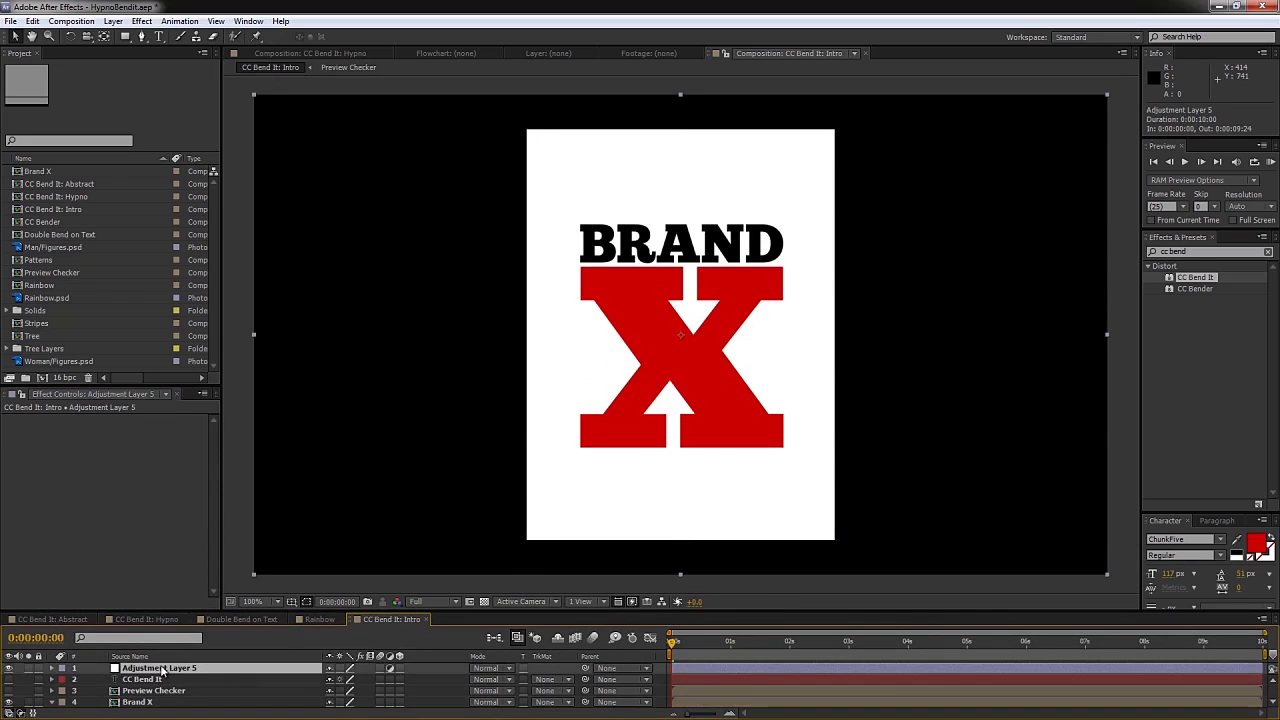
pyautogui.doubleClick(1198, 278)
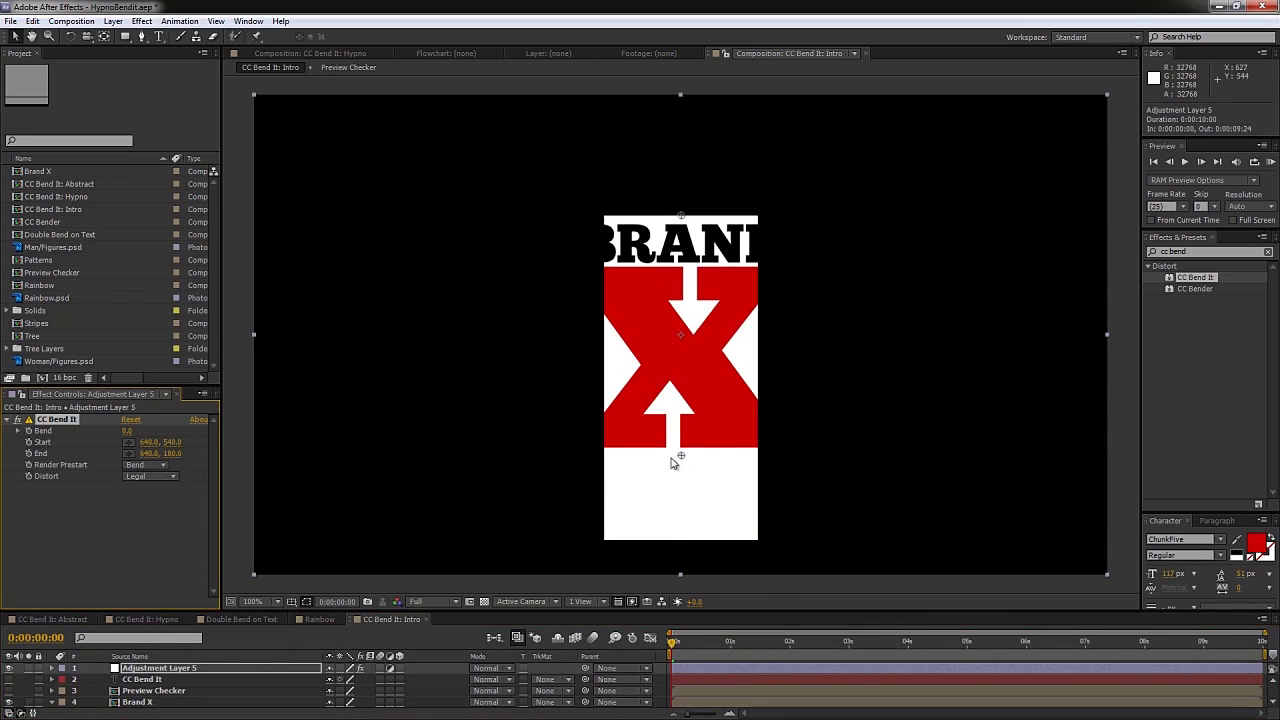
pyautogui.moveTo(683, 458); pyautogui.dragTo(684, 540)
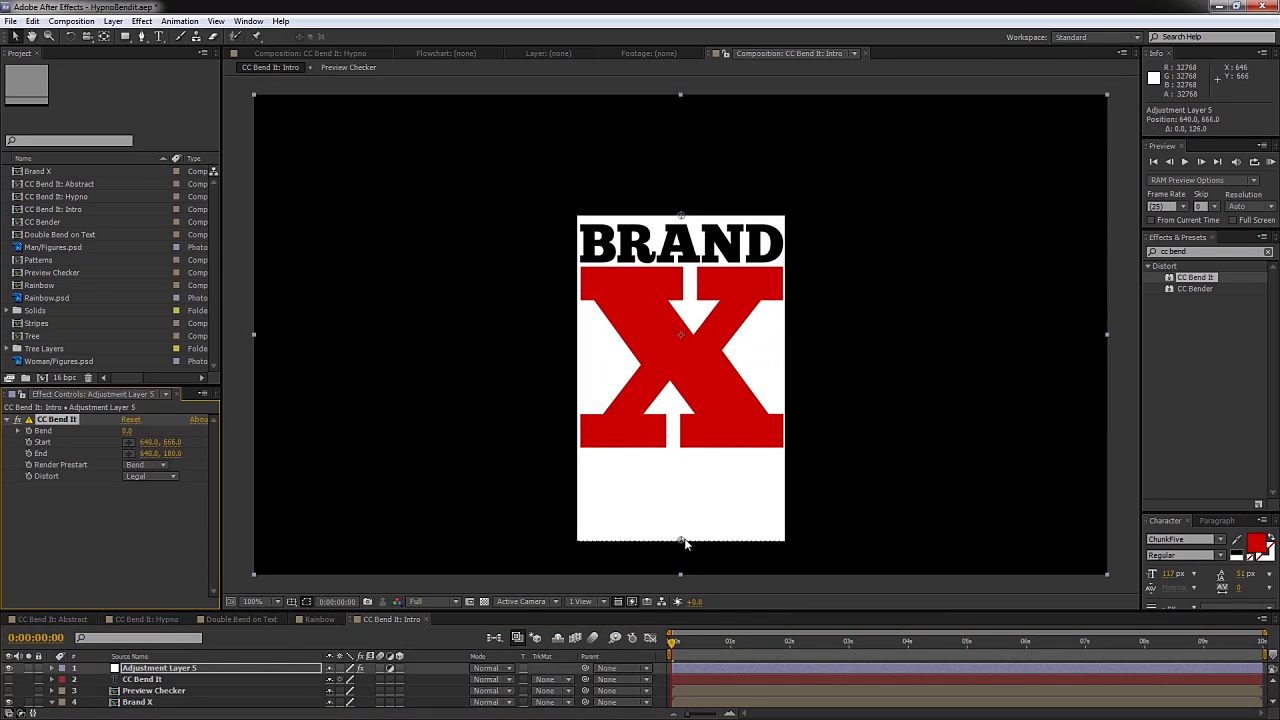
# - Place CC Bend It's End above the composition at 640, -114, and try a Bend of -2 before undoing it
pyautogui.moveTo(684, 215); pyautogui.dragTo(680, 22)
pyautogui.press('space')
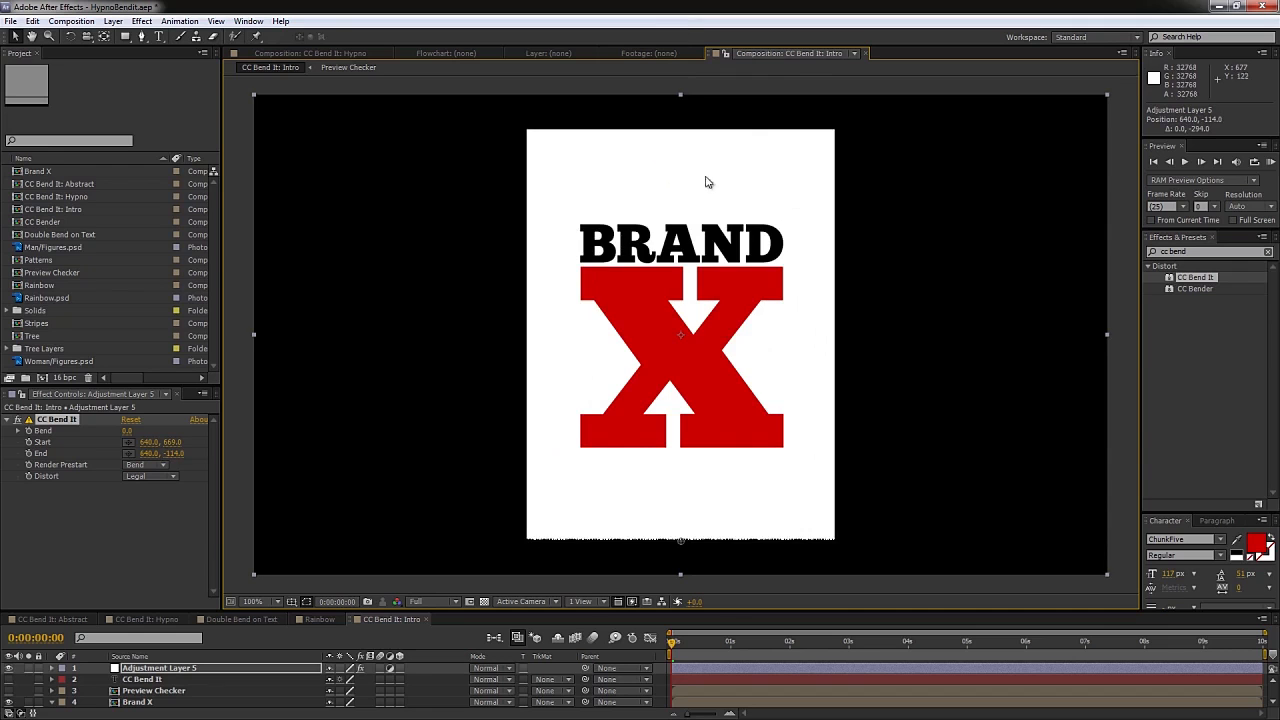
pyautogui.moveTo(707, 180); pyautogui.dragTo(705, 355)
pyautogui.moveTo(745, 405); pyautogui.dragTo(755, 228)
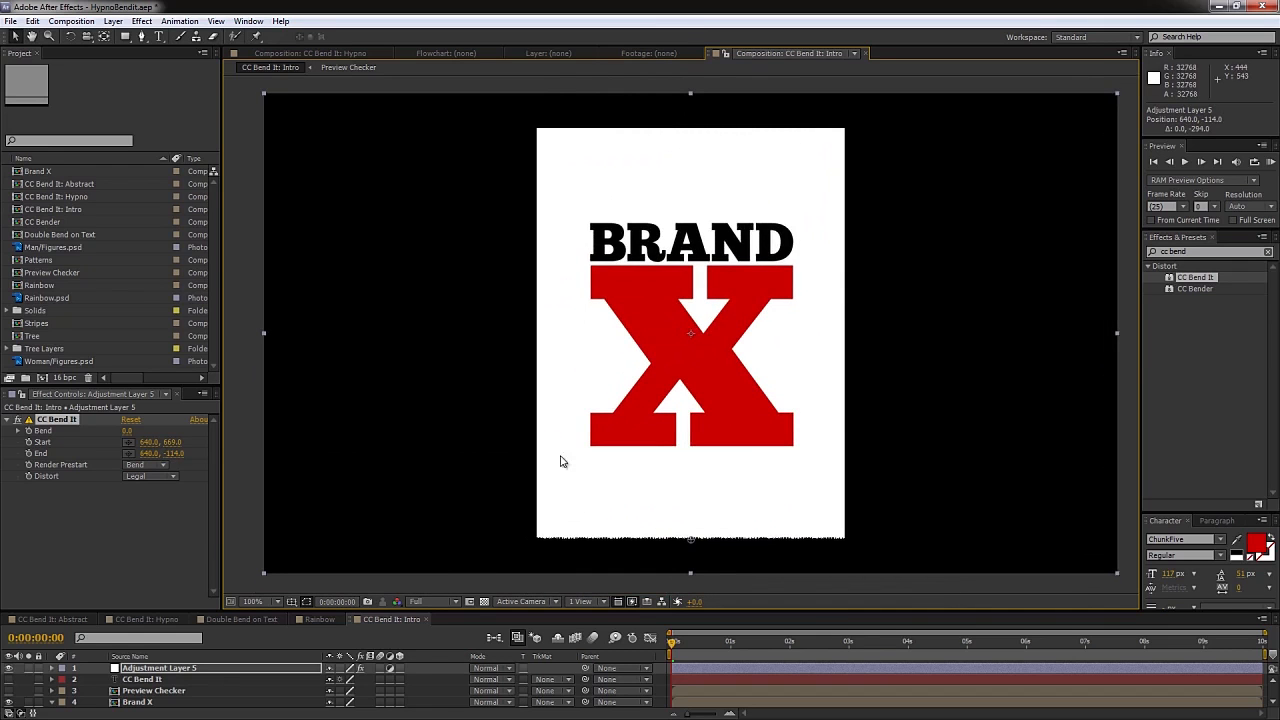
pyautogui.moveTo(126, 430)
pyautogui.mouseDown()
pyautogui.moveTo(150, 431)
pyautogui.moveTo(117, 433)
pyautogui.moveTo(136, 444)
pyautogui.mouseUp()
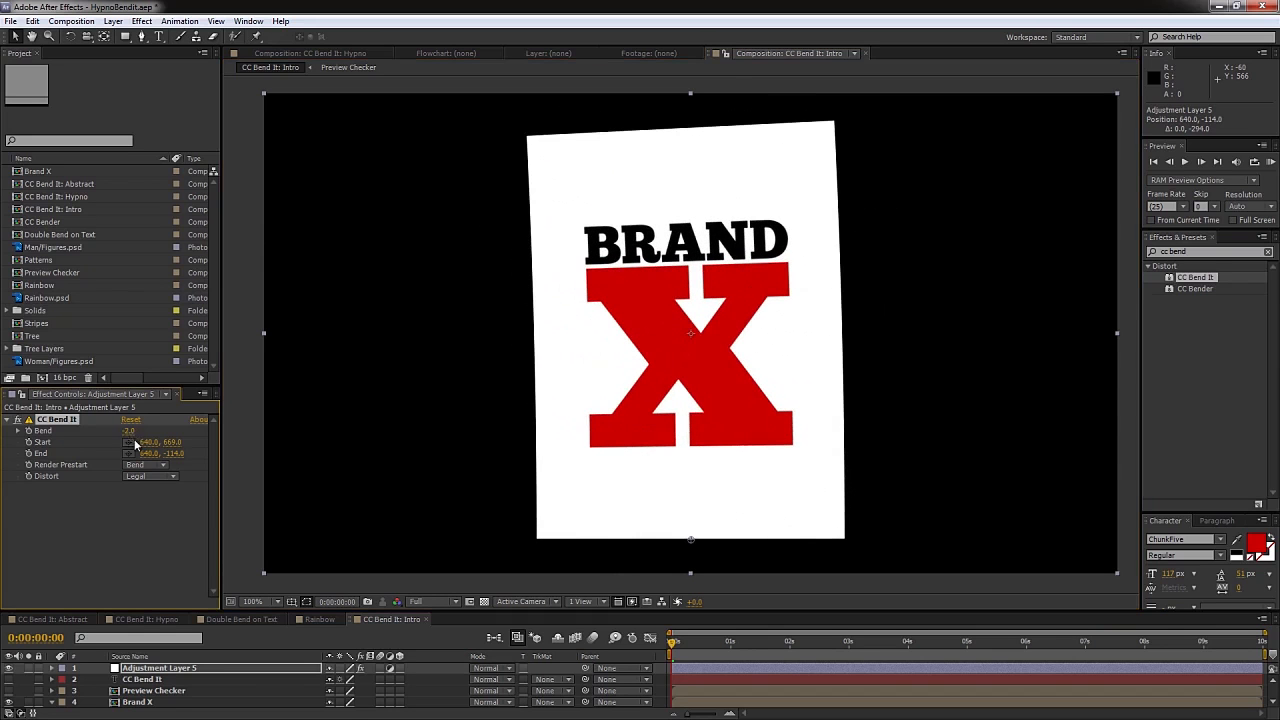
pyautogui.hotkey('ctrl', 'z')
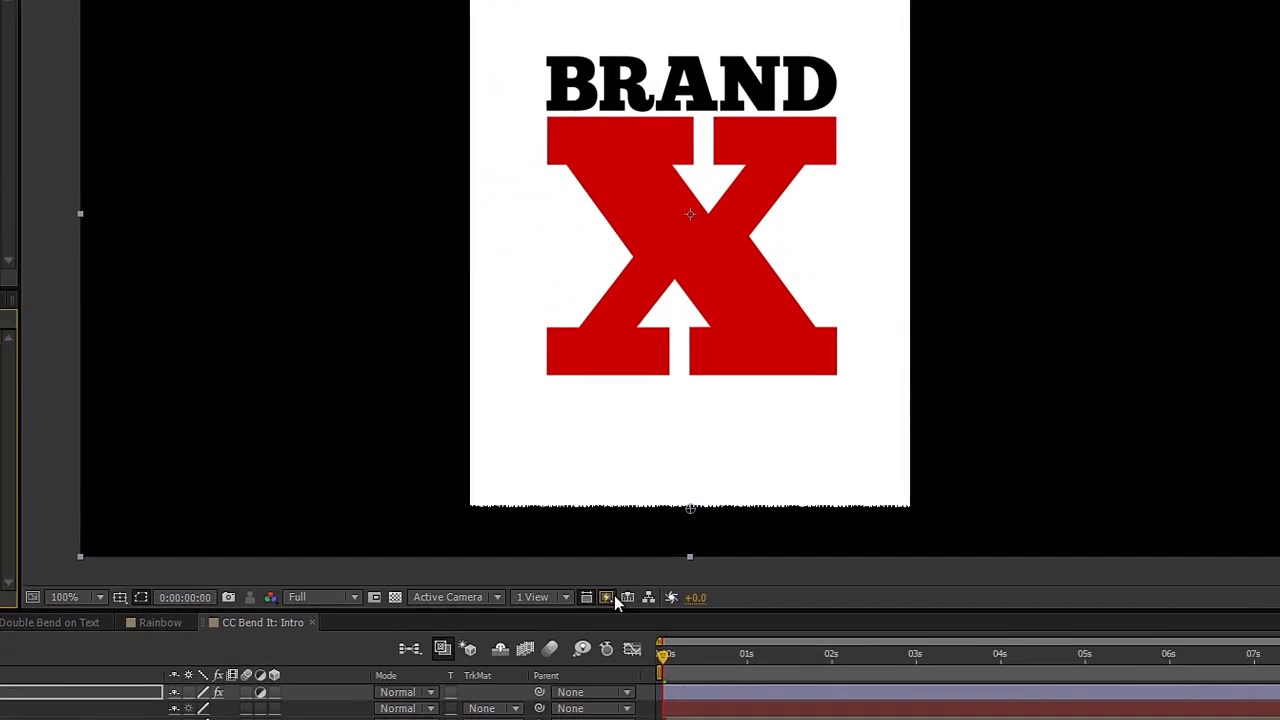
# - Check the fast preview options and examine the bottom edge of the Brand X page at up to 400% zoom
pyautogui.click(631, 601)
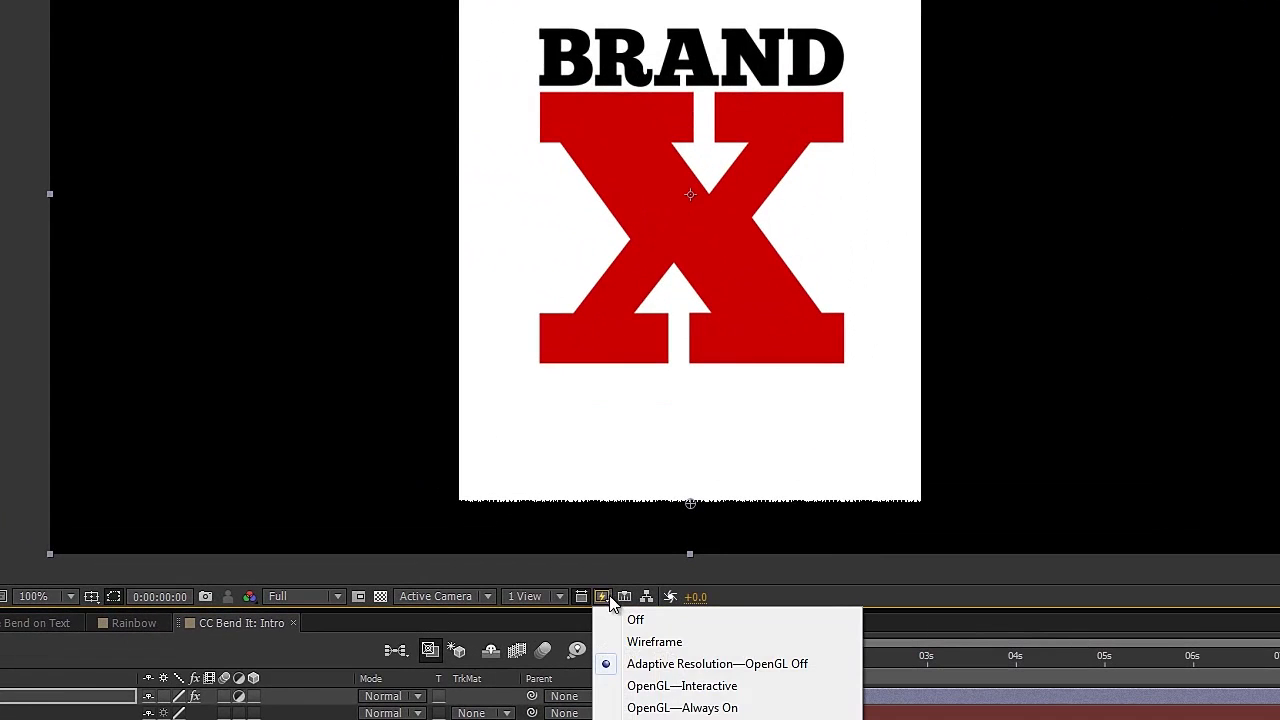
pyautogui.click(557, 575)
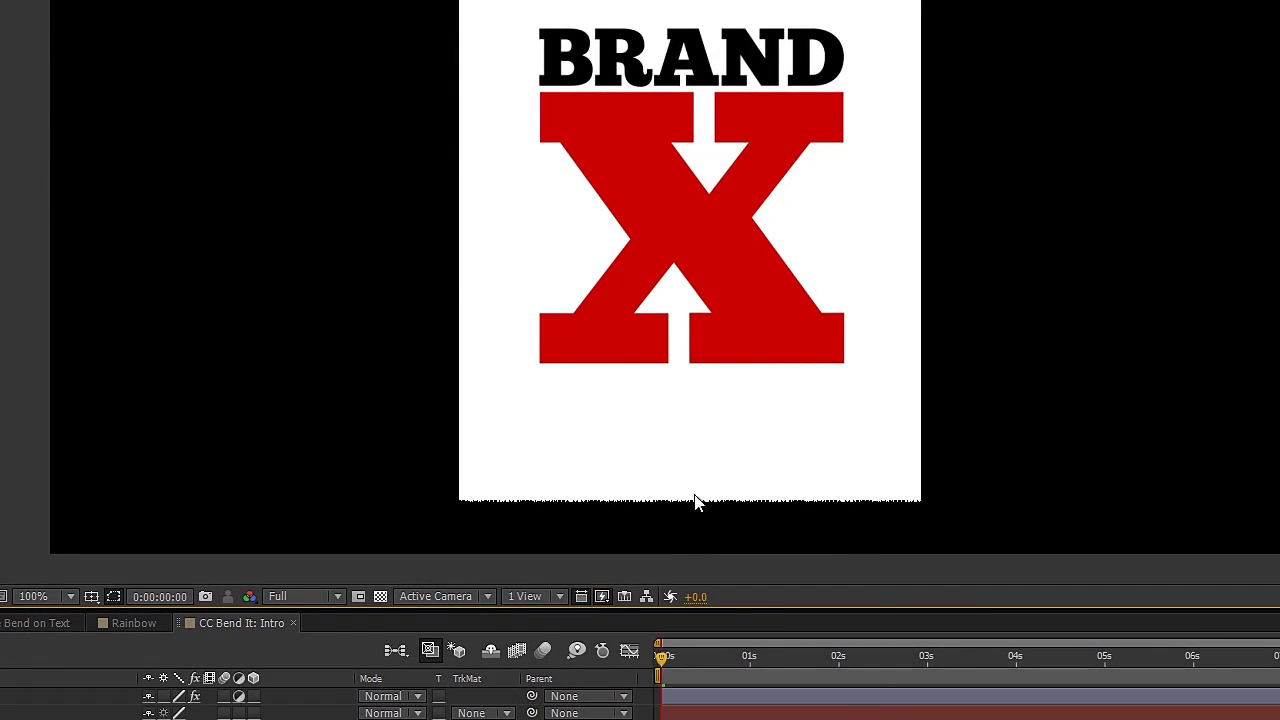
pyautogui.moveTo(686, 410); pyautogui.dragTo(696, 189)
pyautogui.scroll(1, 731, 287)
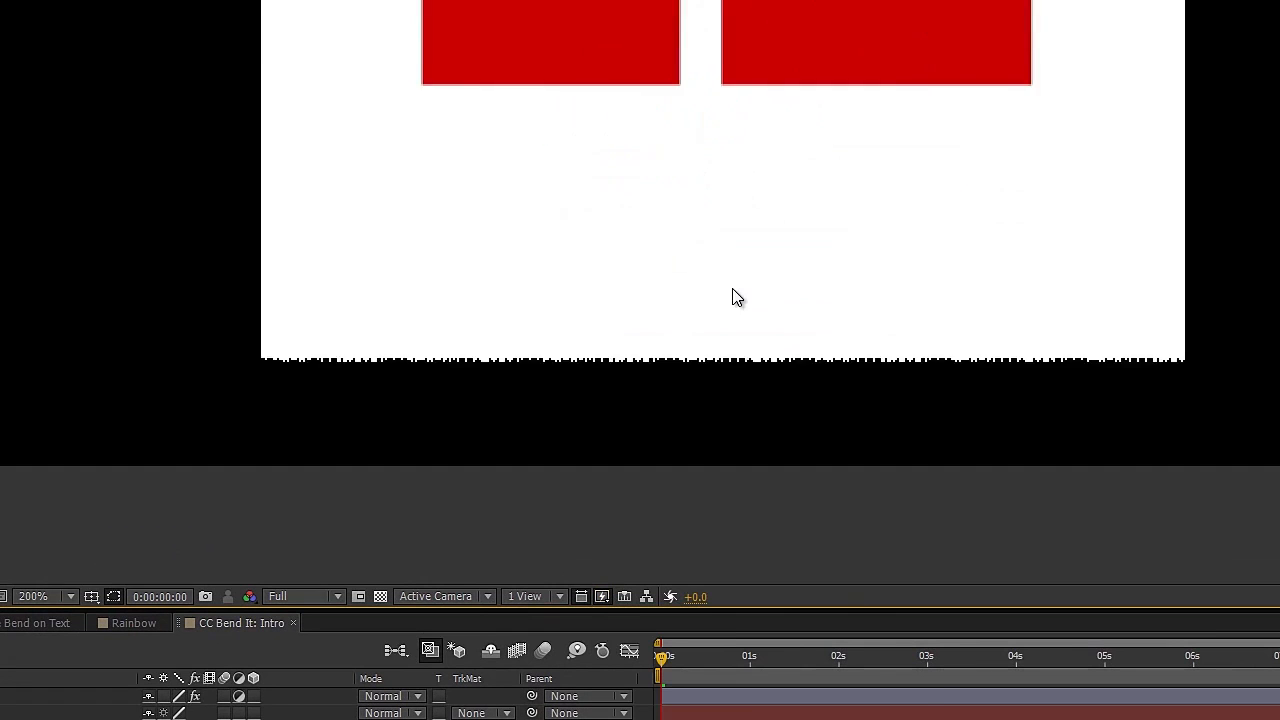
pyautogui.scroll(1, 735, 297)
pyautogui.moveTo(723, 429); pyautogui.dragTo(700, 123)
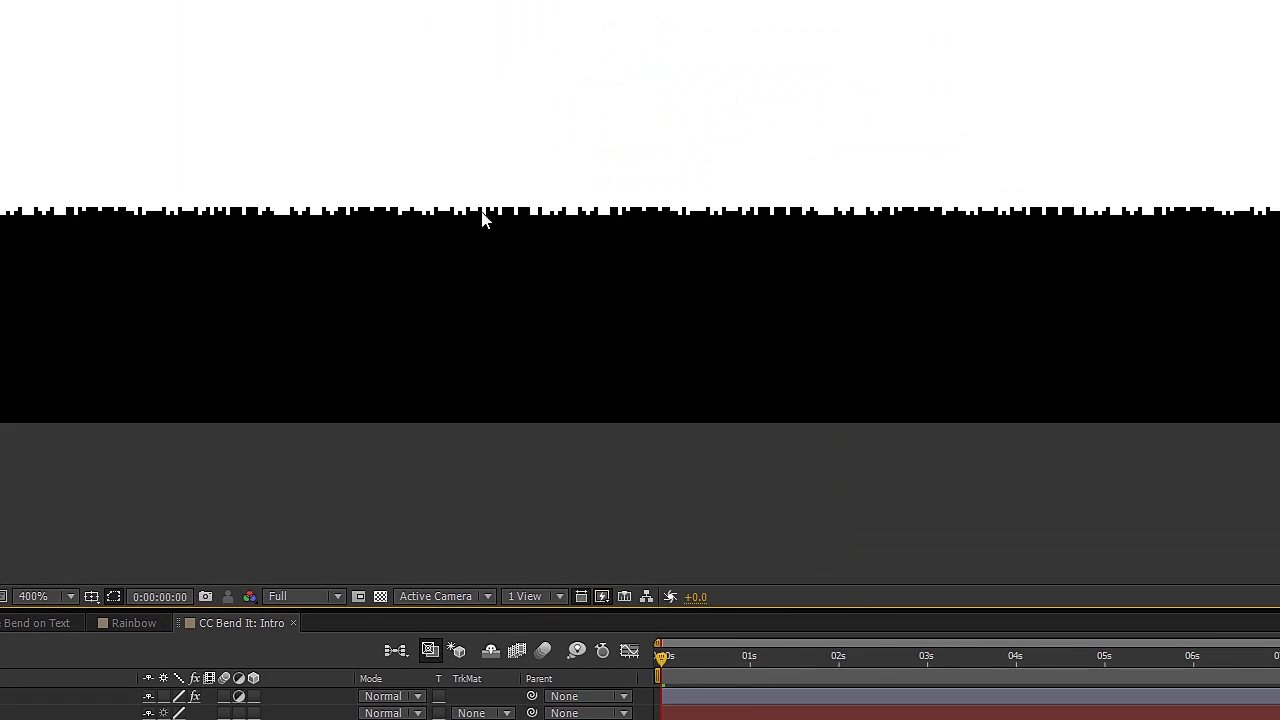
pyautogui.scroll(-1, 773, 203)
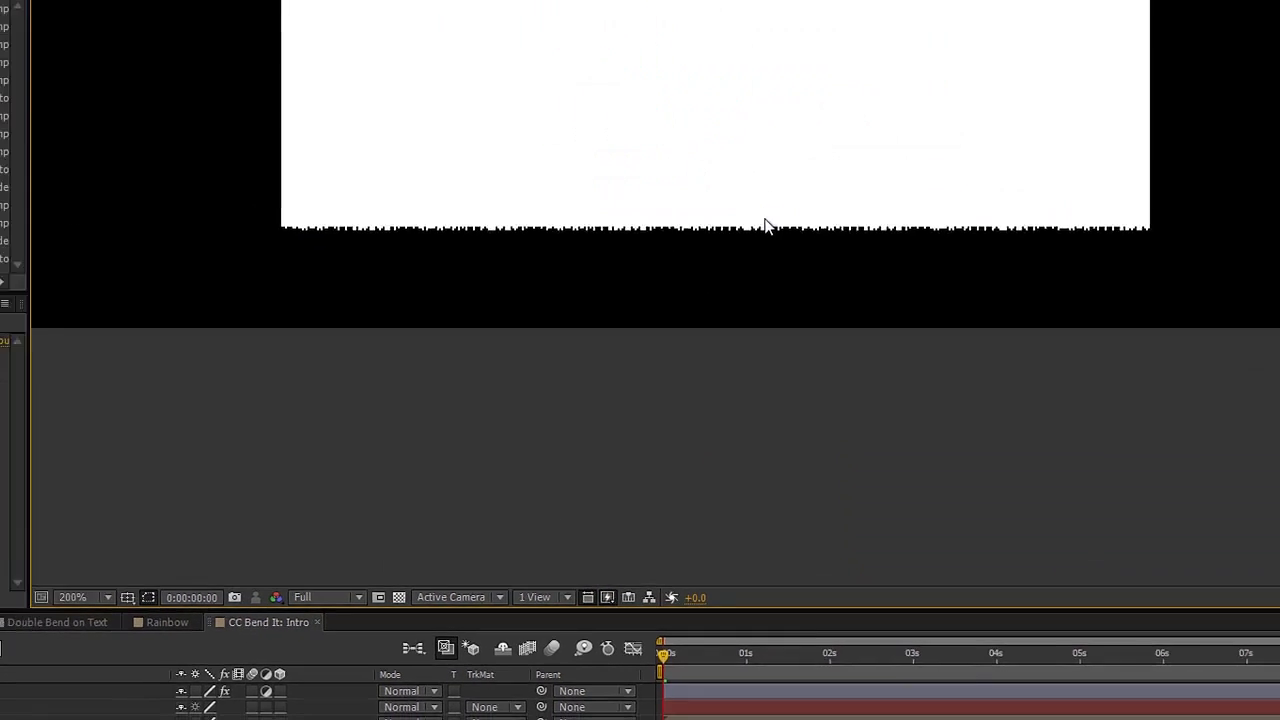
pyautogui.scroll(-1, 768, 195)
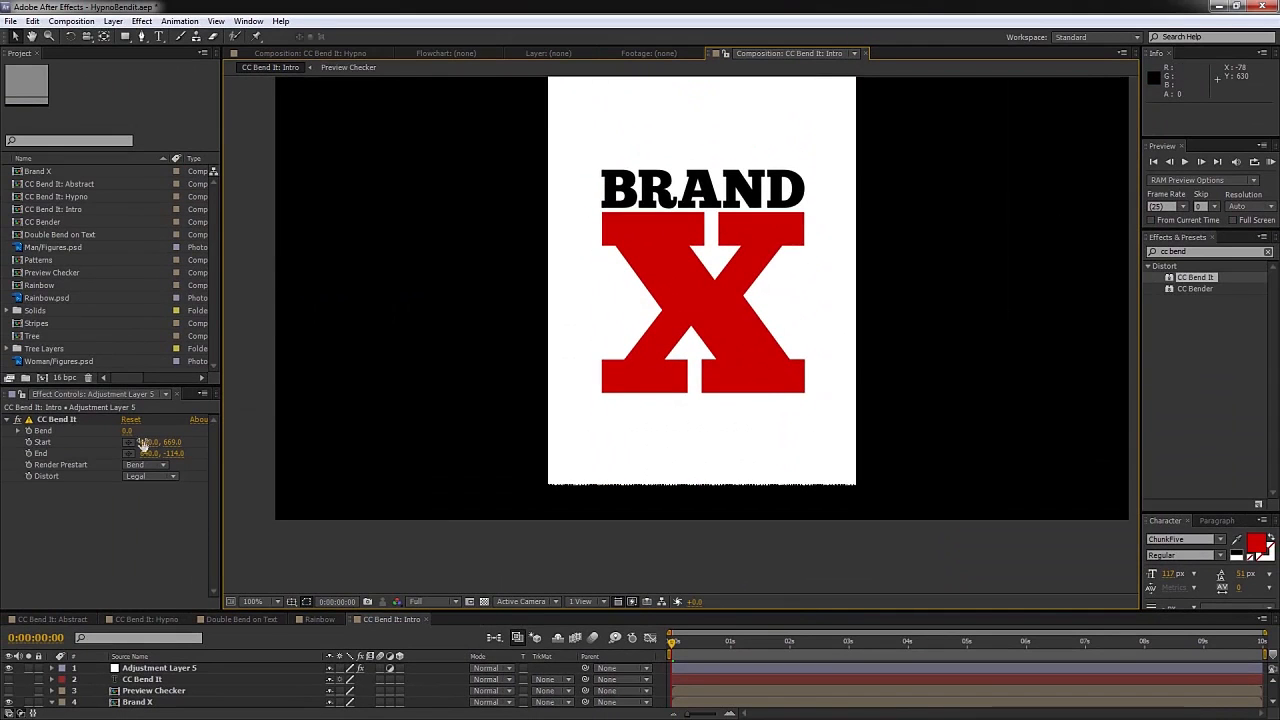
# - Try CC Bend It's Start at heights 710 and 592, settle it at 640, 420 on the X, and inspect the X's edges there
pyautogui.moveTo(176, 441); pyautogui.dragTo(208, 440)
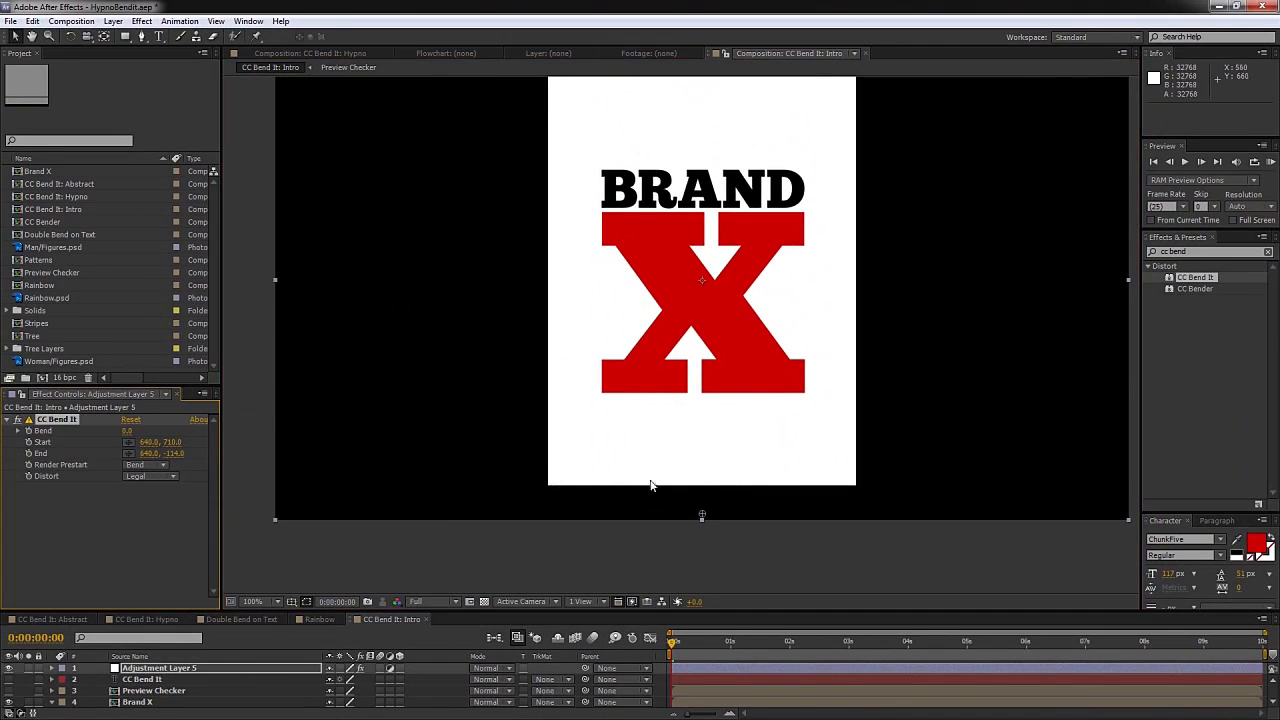
pyautogui.moveTo(702, 515); pyautogui.dragTo(702, 435)
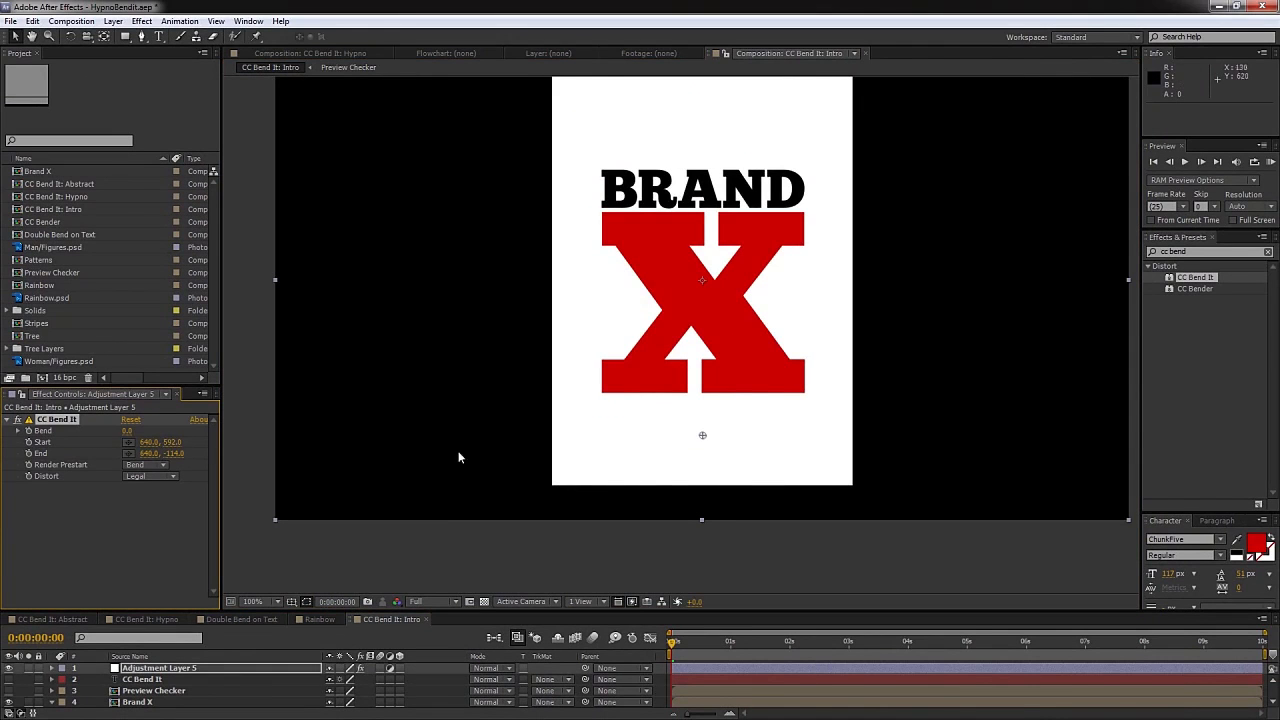
pyautogui.moveTo(172, 442); pyautogui.dragTo(37, 452)
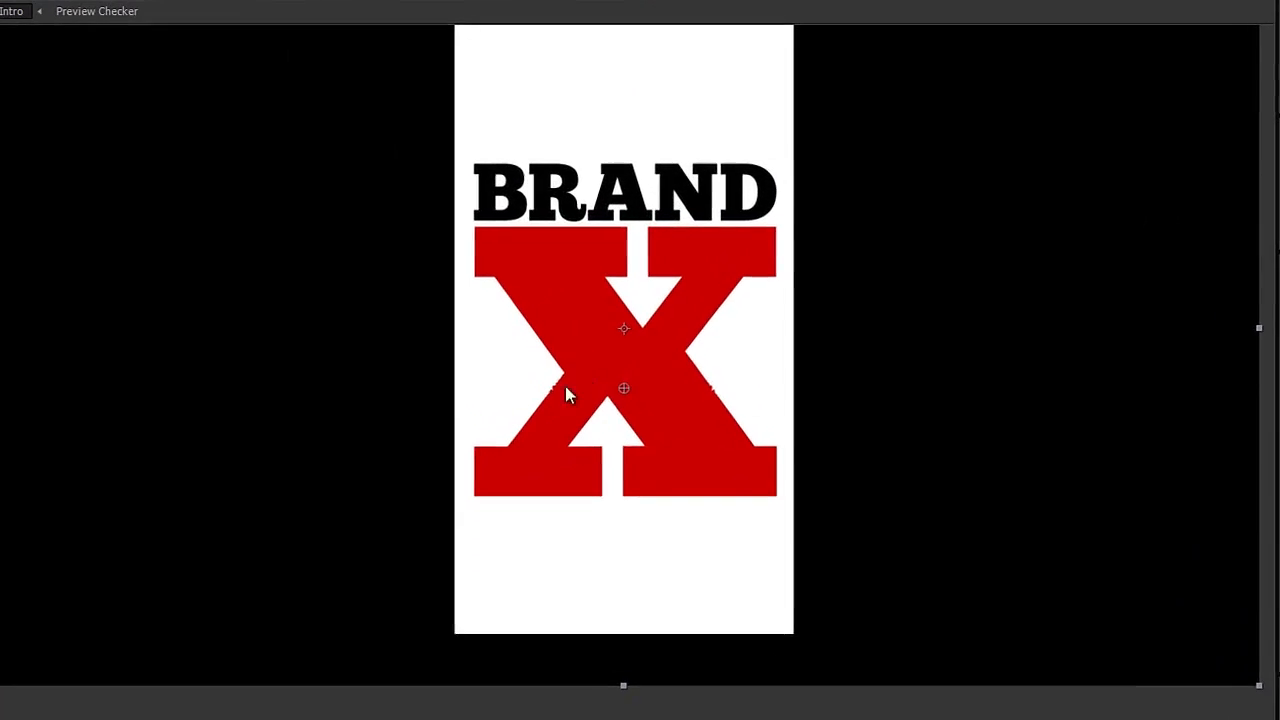
pyautogui.scroll(2, 594, 390)
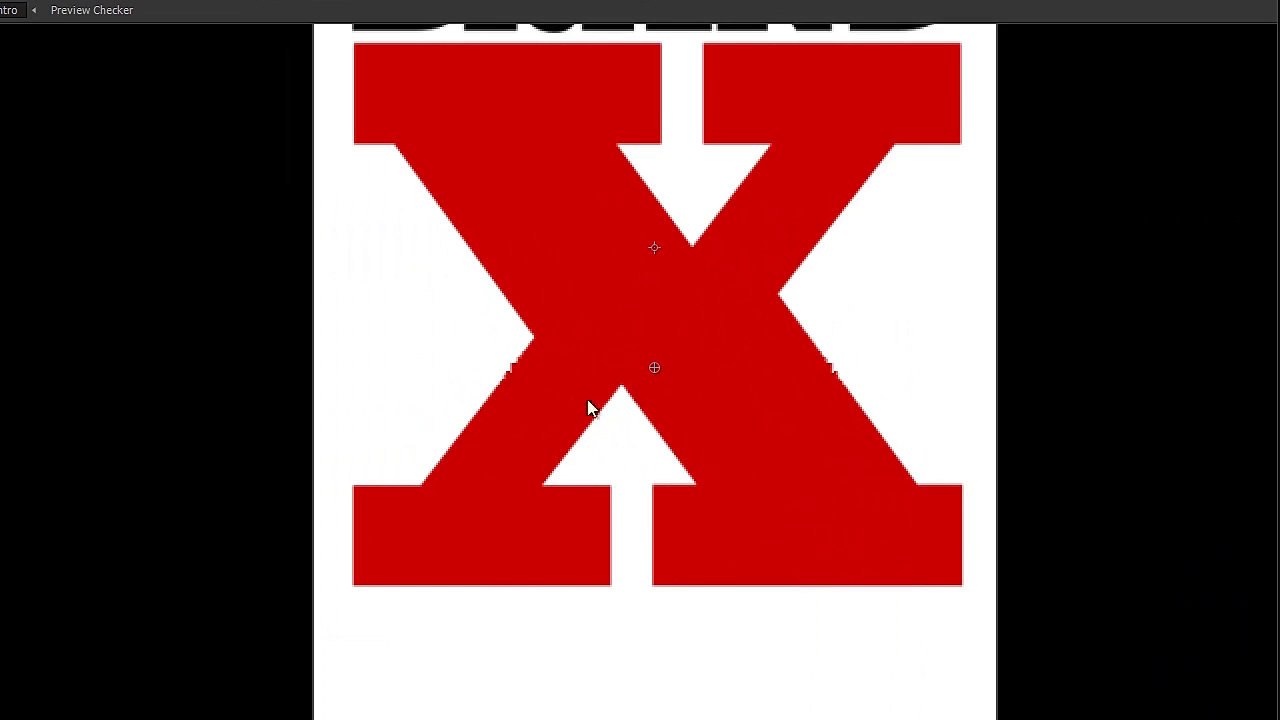
pyautogui.scroll(-2, 538, 380)
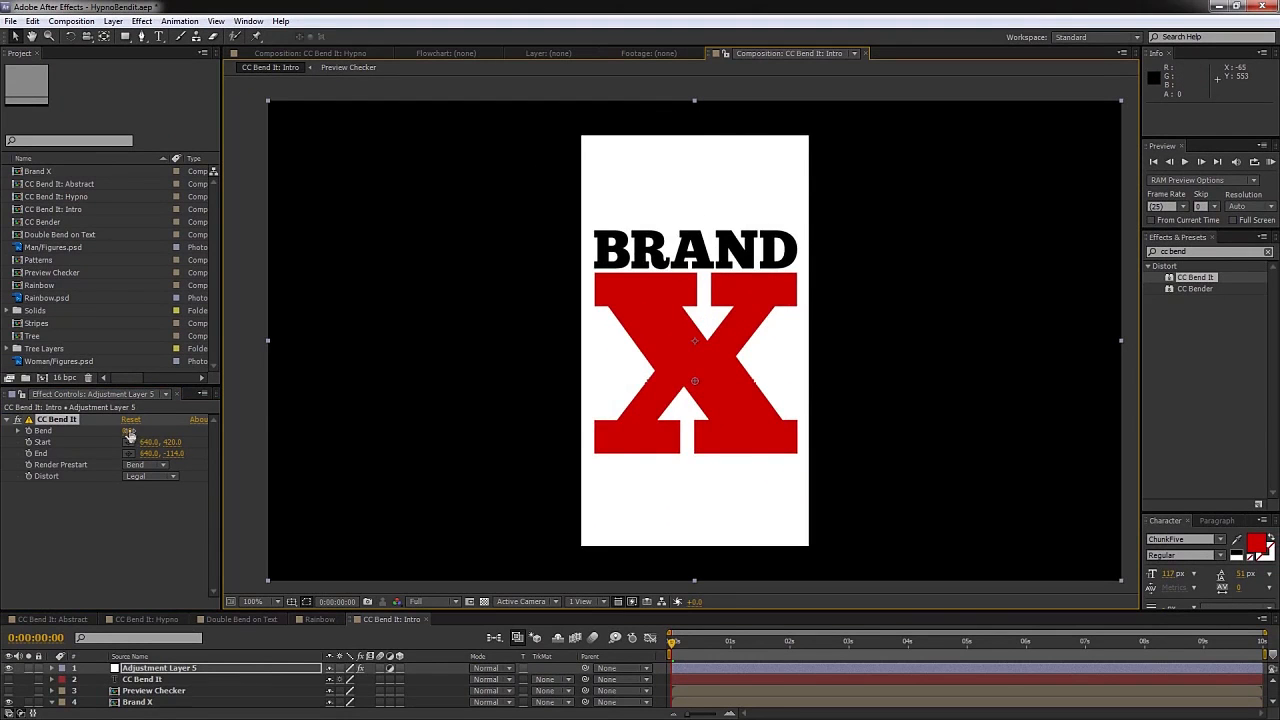
# - Set CC Bend It's Bend to 33 and its Render Prestart to Mirror
pyautogui.moveTo(130, 432); pyautogui.dragTo(146, 438)
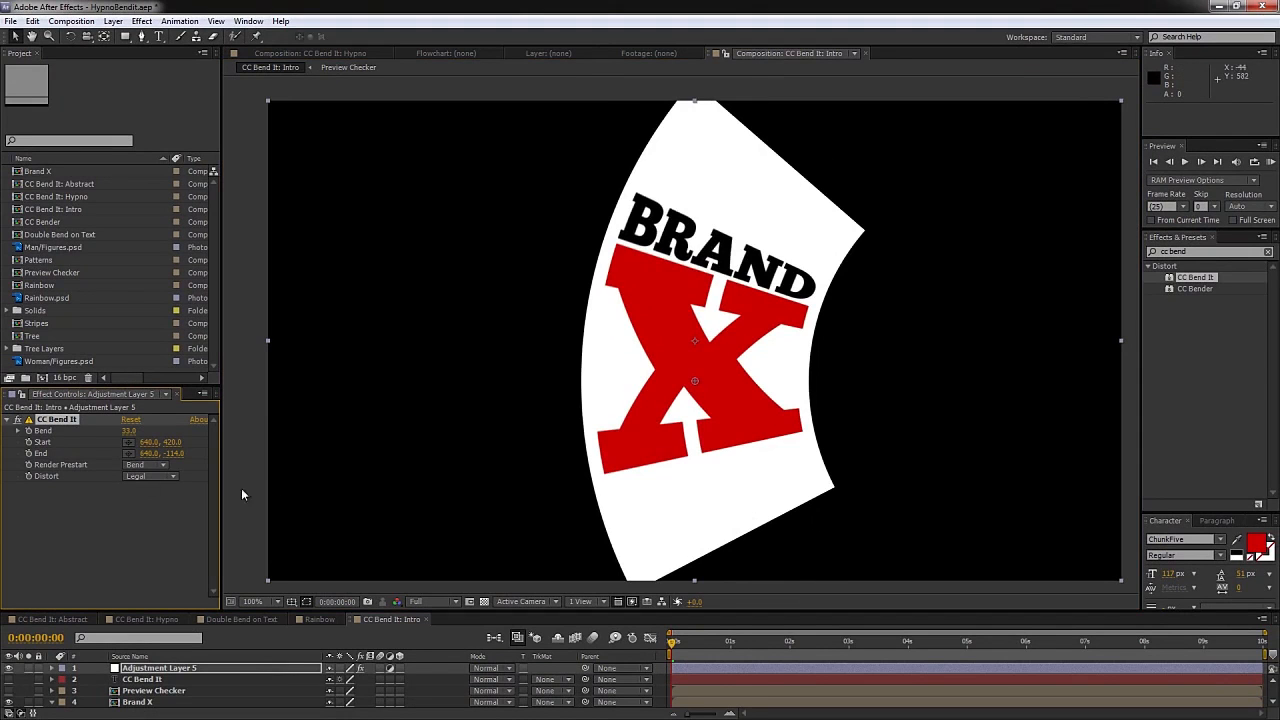
pyautogui.click(144, 472)
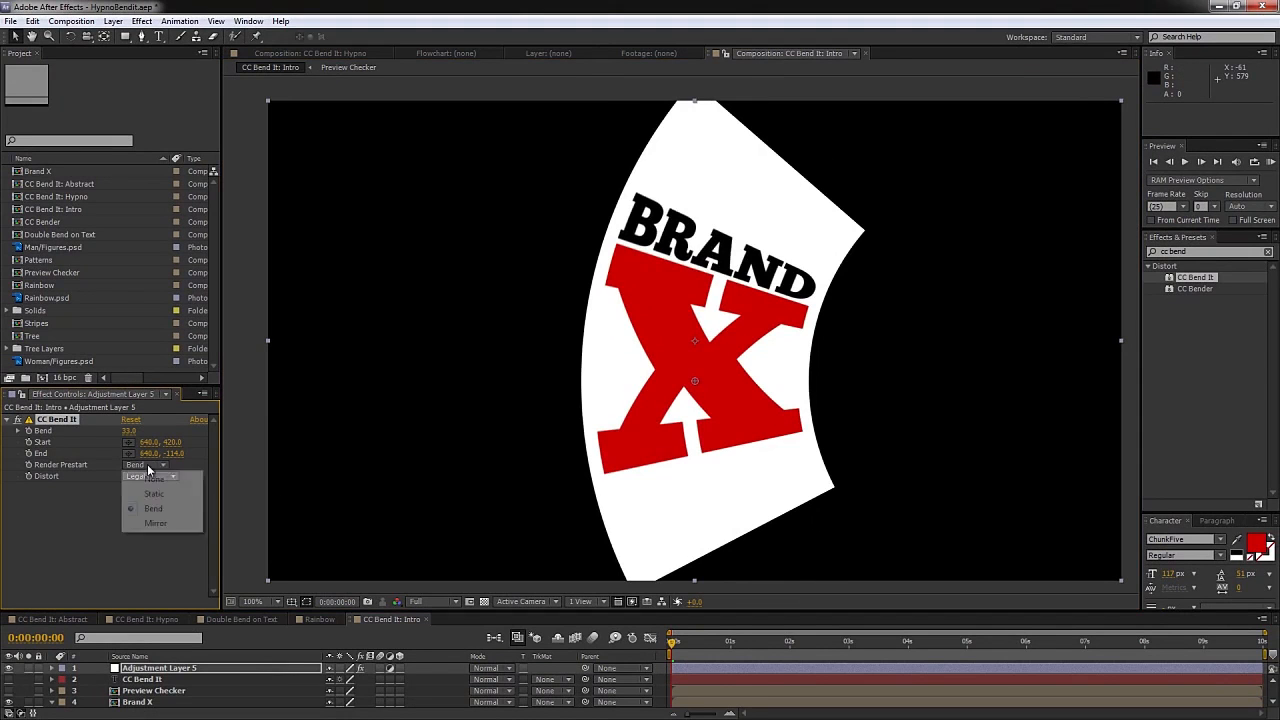
pyautogui.click(161, 524)
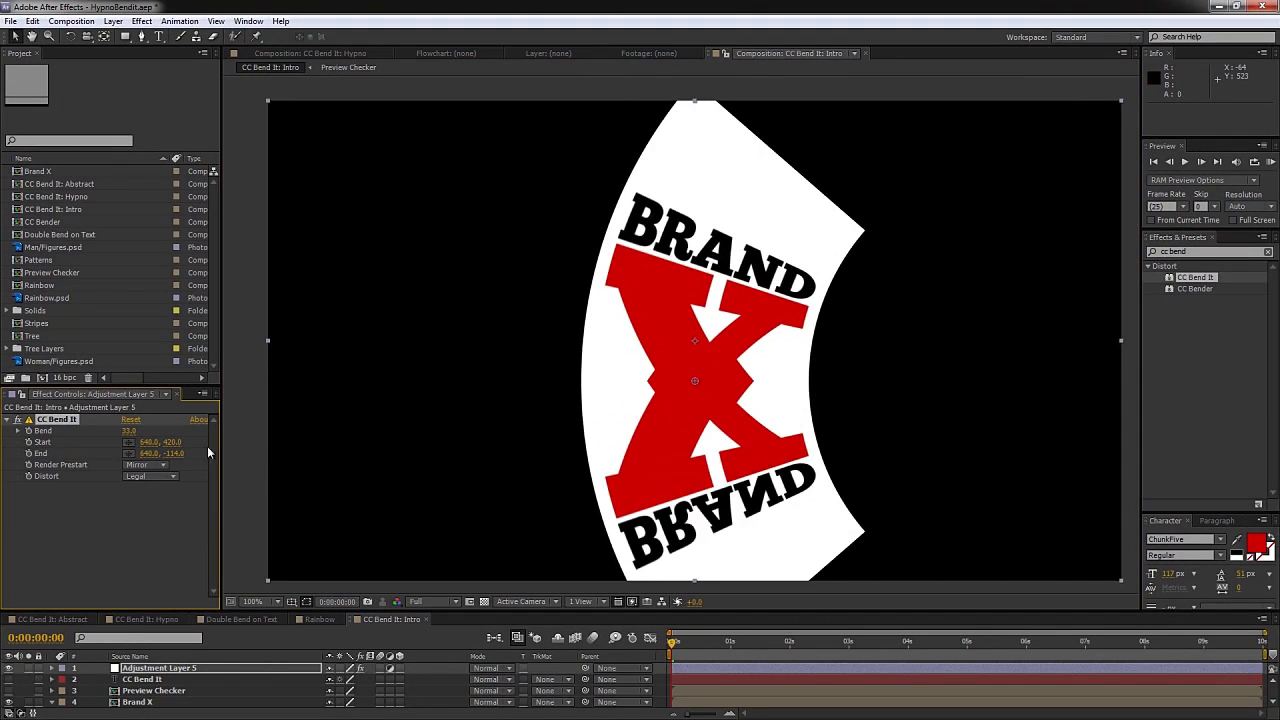
# - Switch CC Bend It's Render Prestart to Static and set the Bend to -5
pyautogui.click(150, 466)
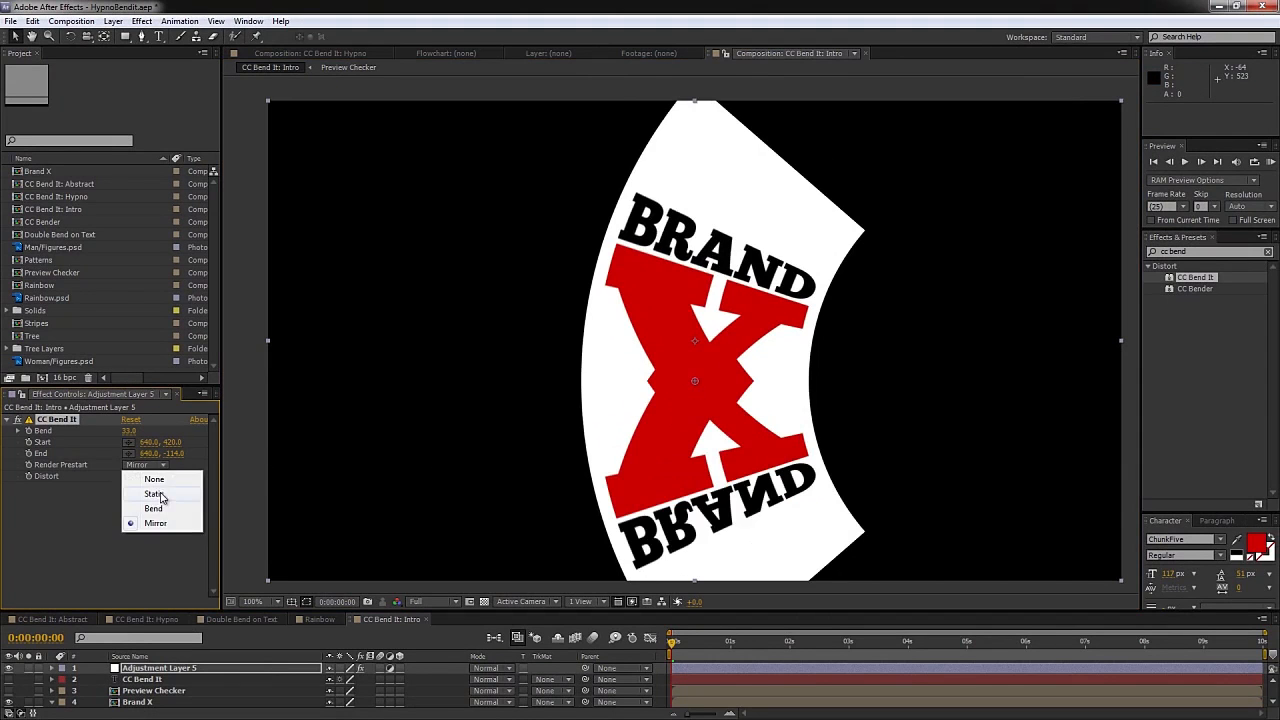
pyautogui.click(154, 494)
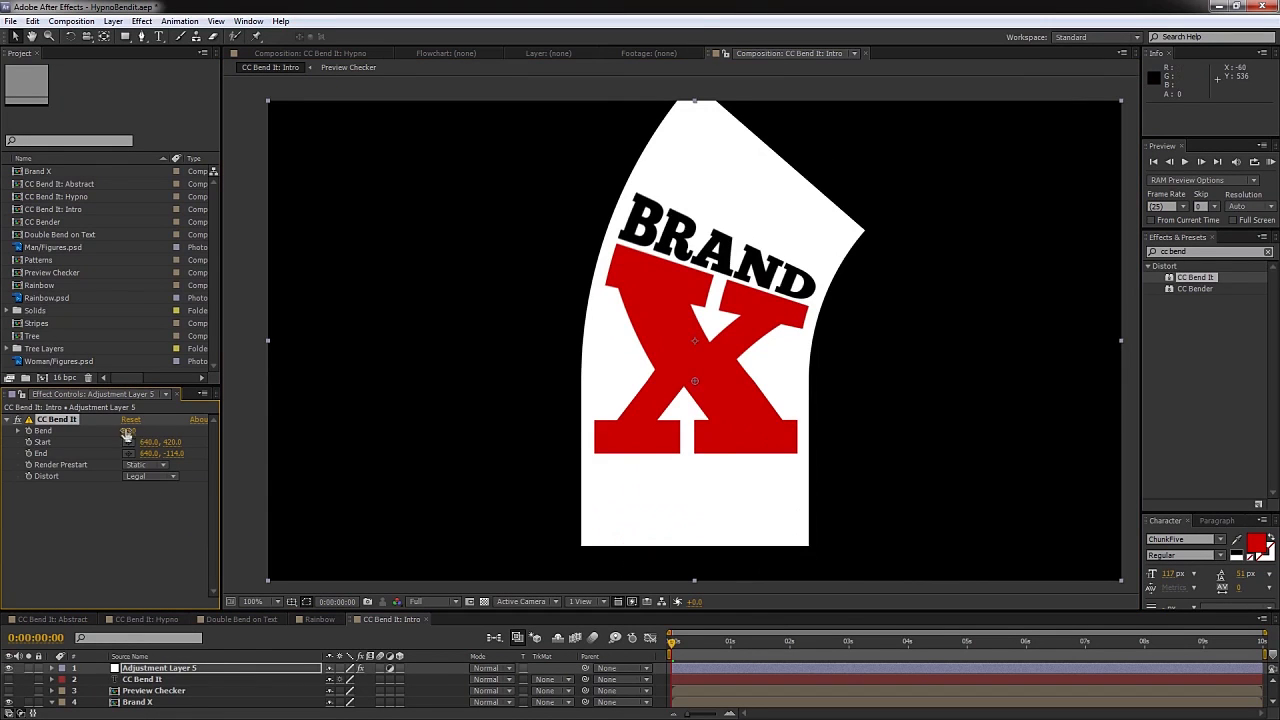
pyautogui.moveTo(130, 438); pyautogui.dragTo(104, 438)
# - Enlarge the timeline area and close the CC Bend It: Intro composition to reach the Rainbow composition
pyautogui.moveTo(360, 608); pyautogui.dragTo(369, 559)
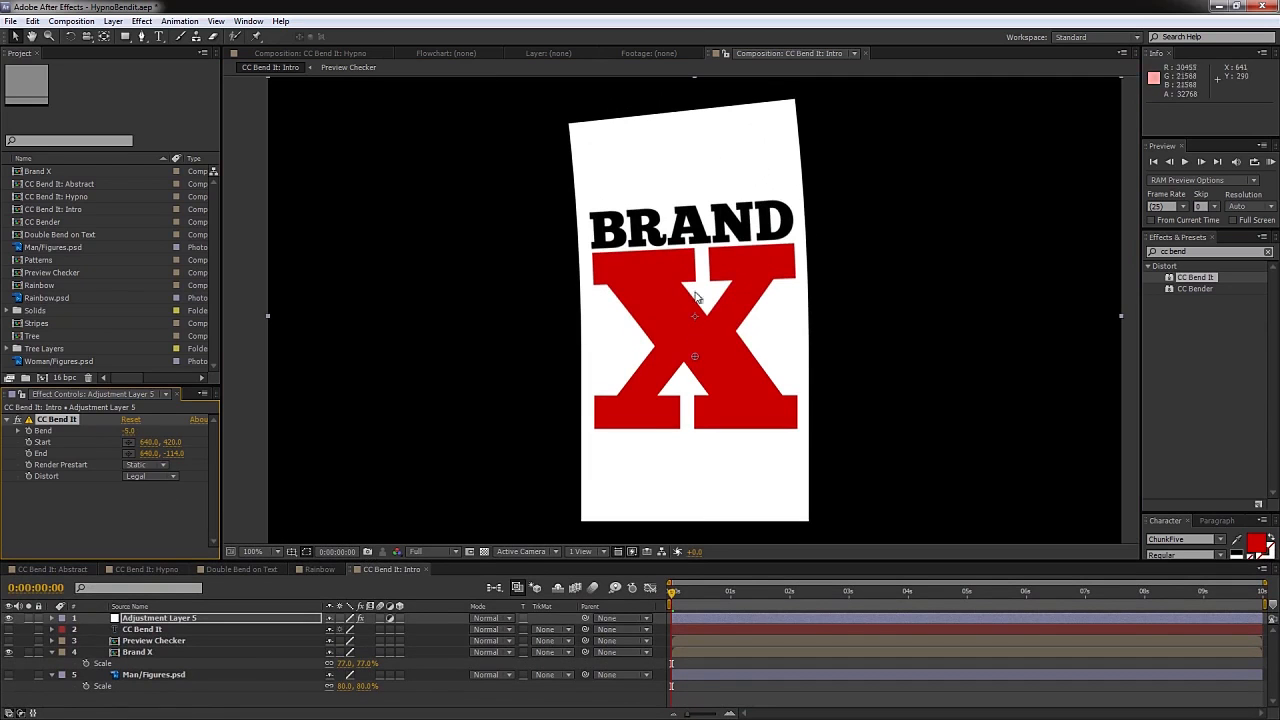
pyautogui.click(426, 568)
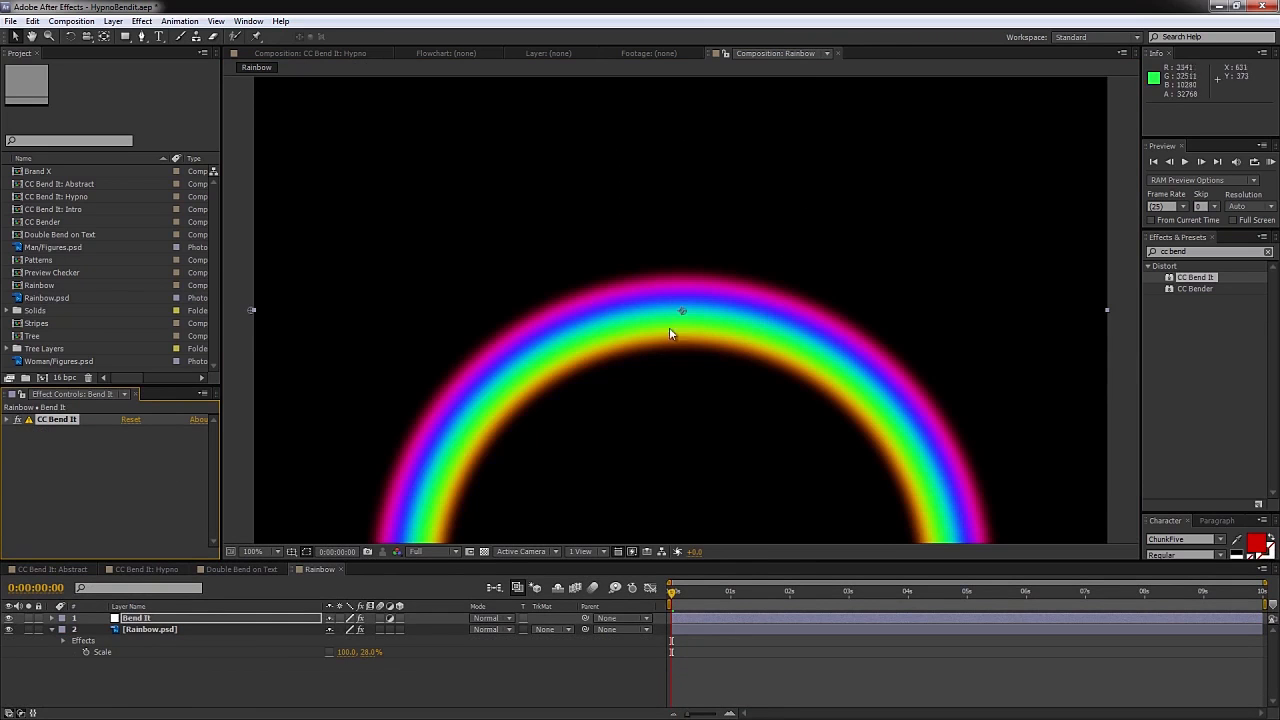
# - Compare the rainbow with the Bend It layer hidden and Rainbow.psd's Fast Blur switched off, and restore both
pyautogui.click(8, 618)
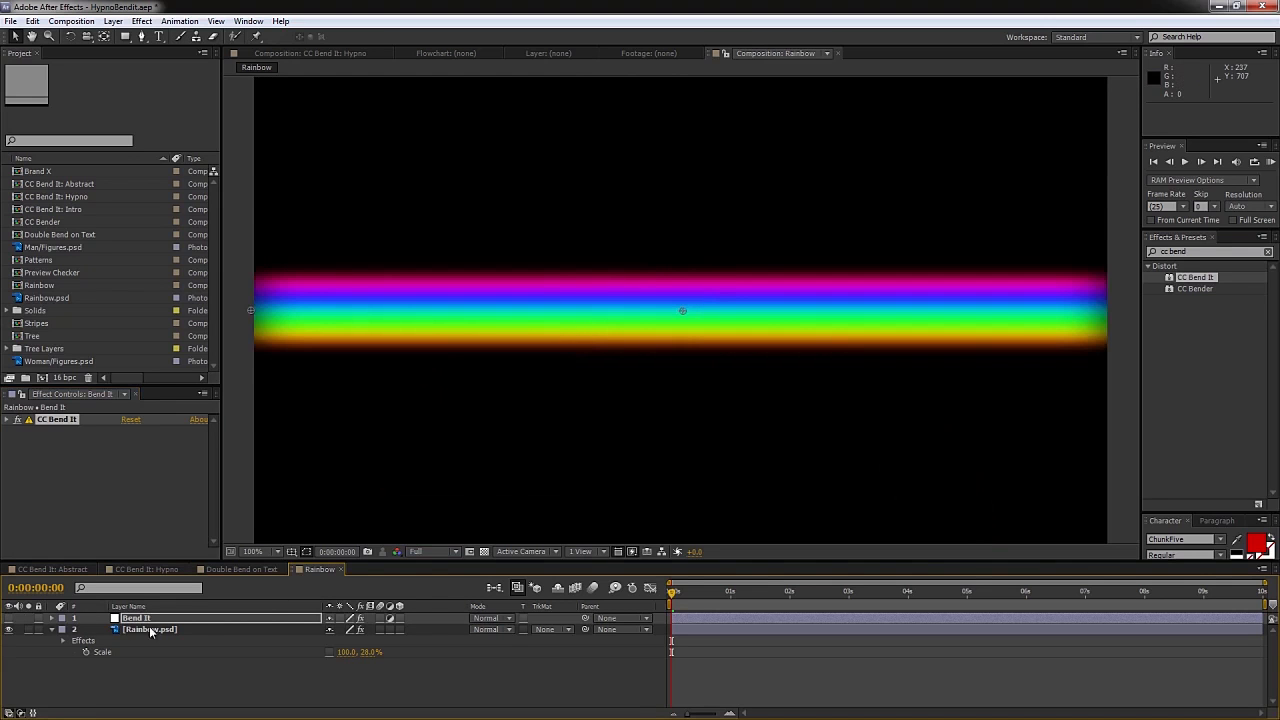
pyautogui.click(149, 629)
pyautogui.click(63, 641)
pyautogui.click(10, 652)
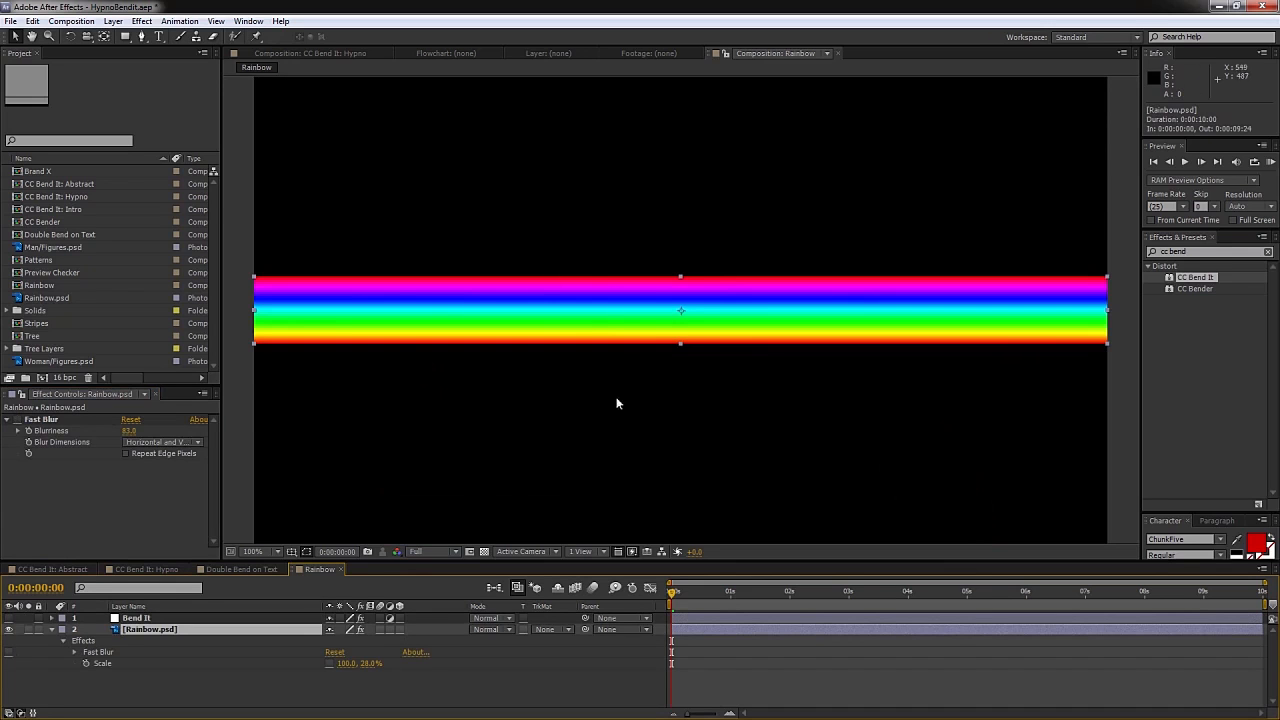
pyautogui.click(10, 652)
pyautogui.click(118, 618)
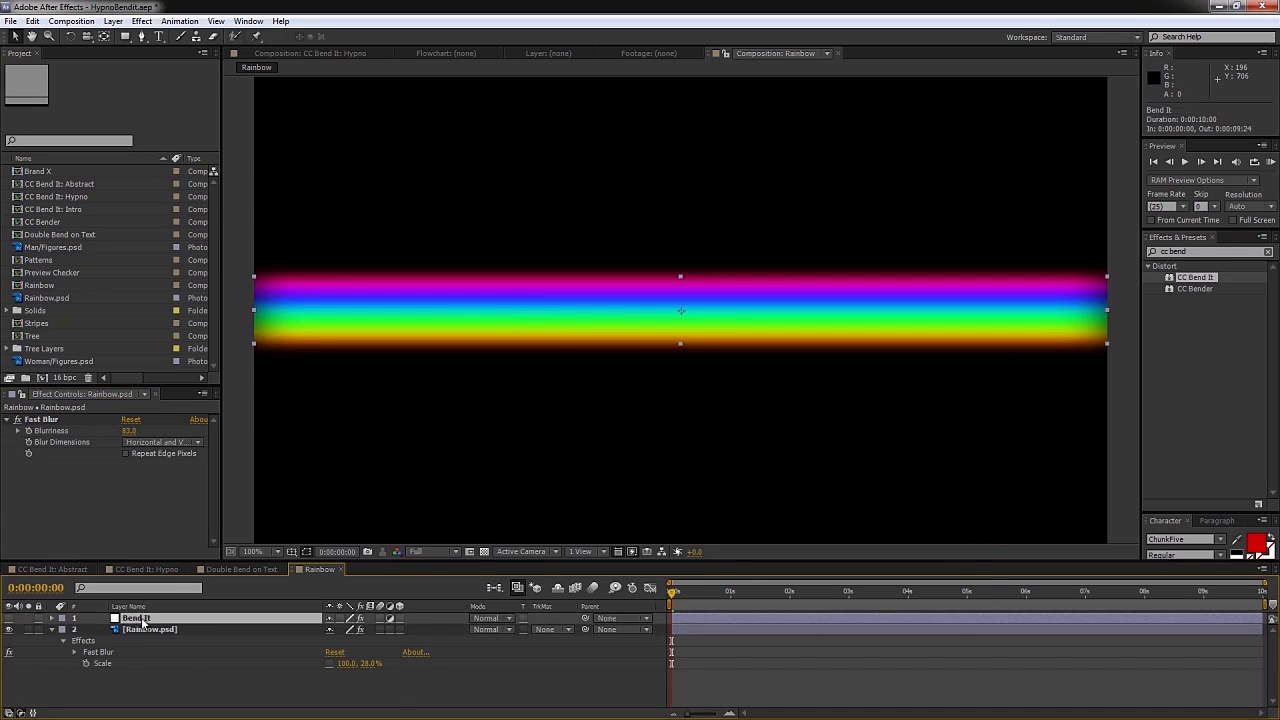
pyautogui.click(9, 618)
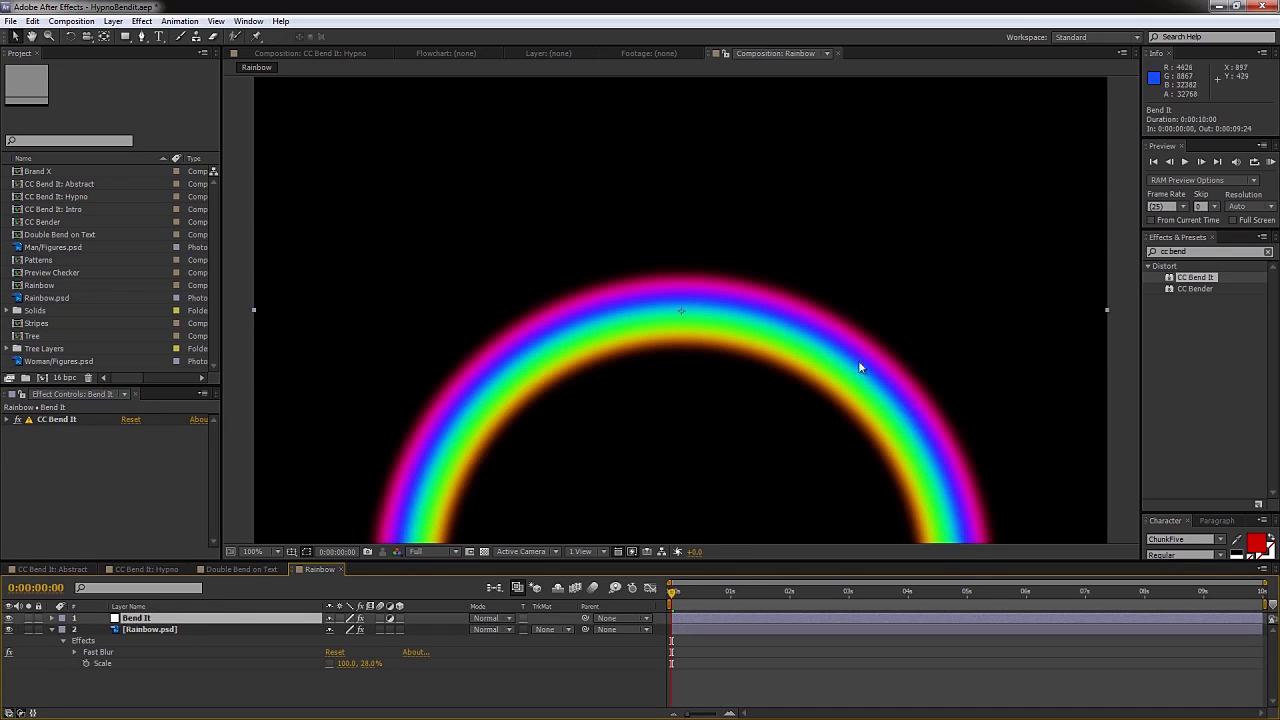
# - Select the Bend It adjustment layer and expand its CC Bend It effect settings
pyautogui.press('space')
pyautogui.moveTo(735, 358); pyautogui.dragTo(739, 301)
pyautogui.click(140, 620)
pyautogui.click(9, 420)
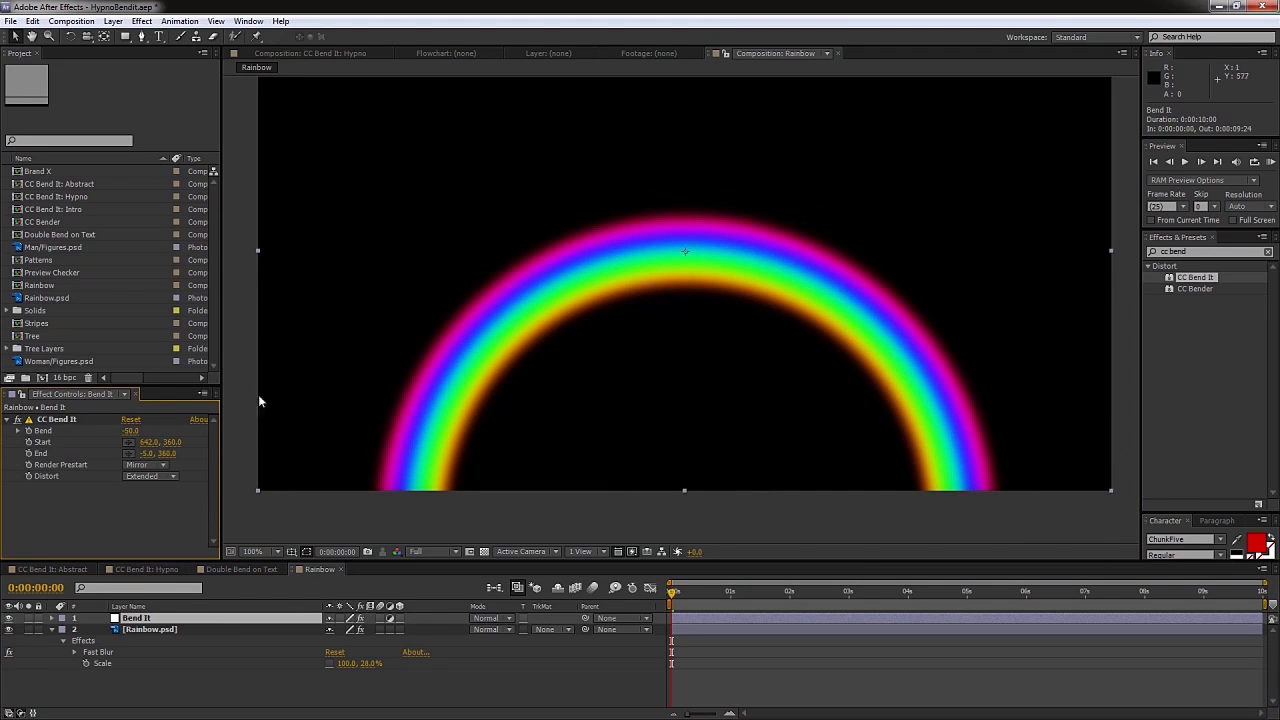
pyautogui.press('space')
pyautogui.moveTo(760, 229); pyautogui.dragTo(765, 291)
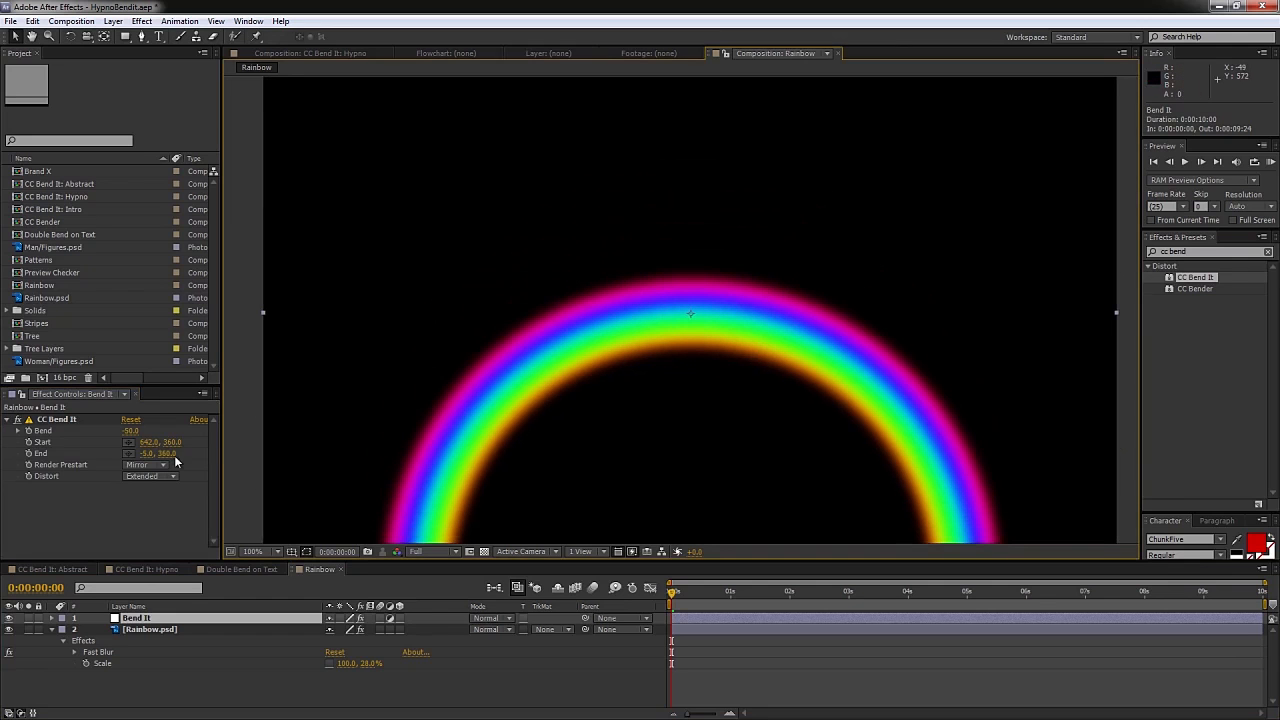
# - Place the rainbow's CC Bend It Start at 641, 360 and End at -7, 360, and weaken the Bend for a wider arc
pyautogui.moveTo(147, 442); pyautogui.dragTo(153, 441)
pyautogui.moveTo(259, 316)
pyautogui.mouseDown()
pyautogui.moveTo(345, 313)
pyautogui.moveTo(258, 314)
pyautogui.mouseUp()
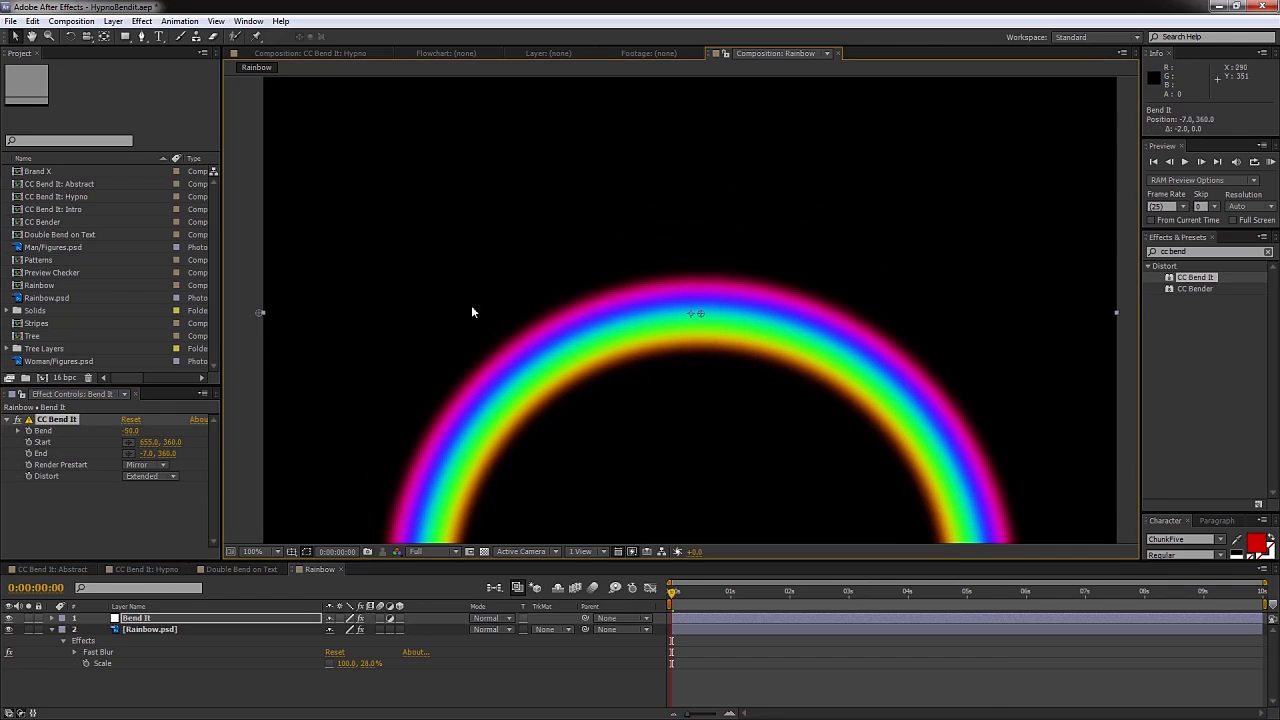
pyautogui.moveTo(694, 318); pyautogui.dragTo(692, 318)
pyautogui.moveTo(130, 430)
pyautogui.mouseDown()
pyautogui.moveTo(165, 428)
pyautogui.moveTo(130, 428)
pyautogui.mouseUp()
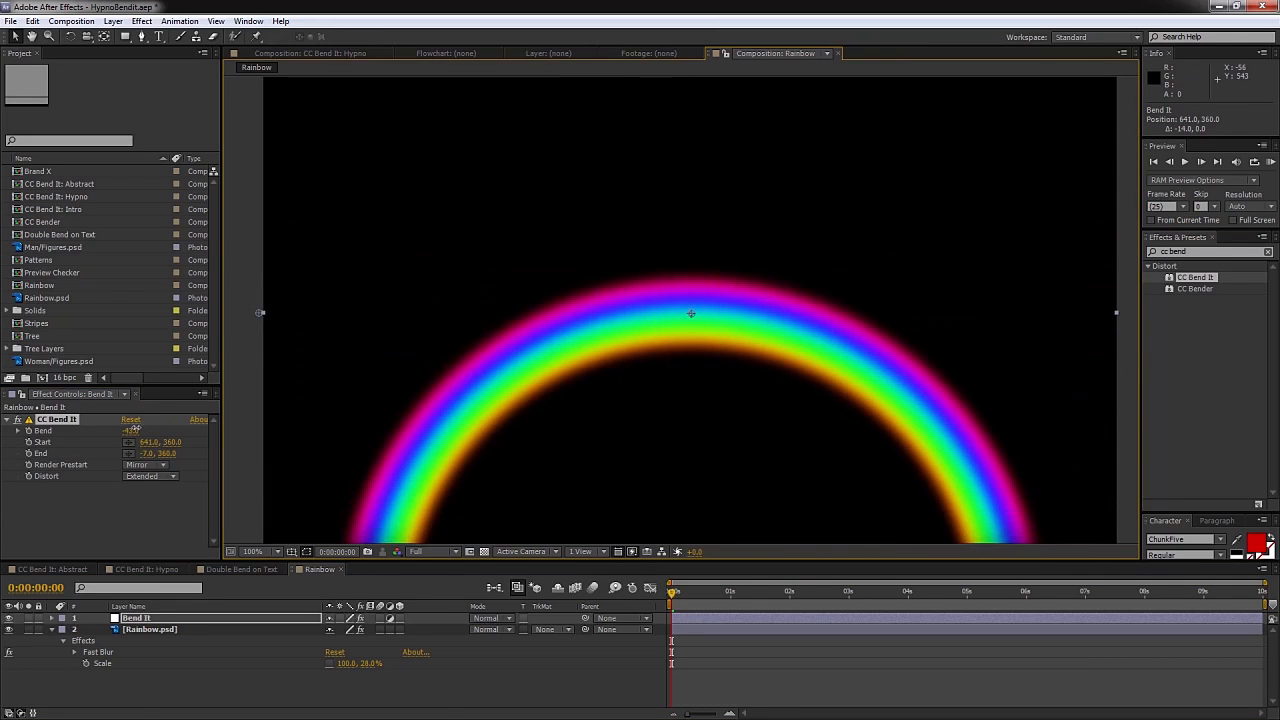
# - Close the Rainbow composition and play a RAM preview of the Double Bend on Text composition
pyautogui.click(341, 568)
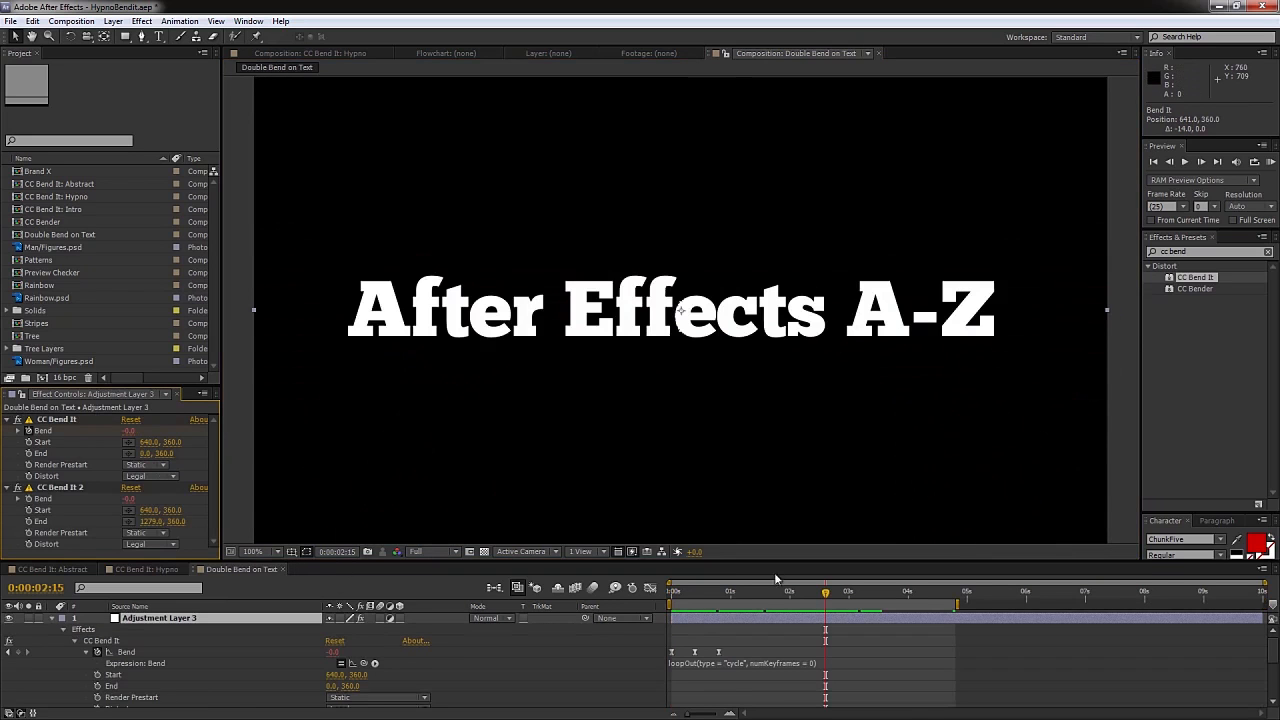
pyautogui.press('KP_0')
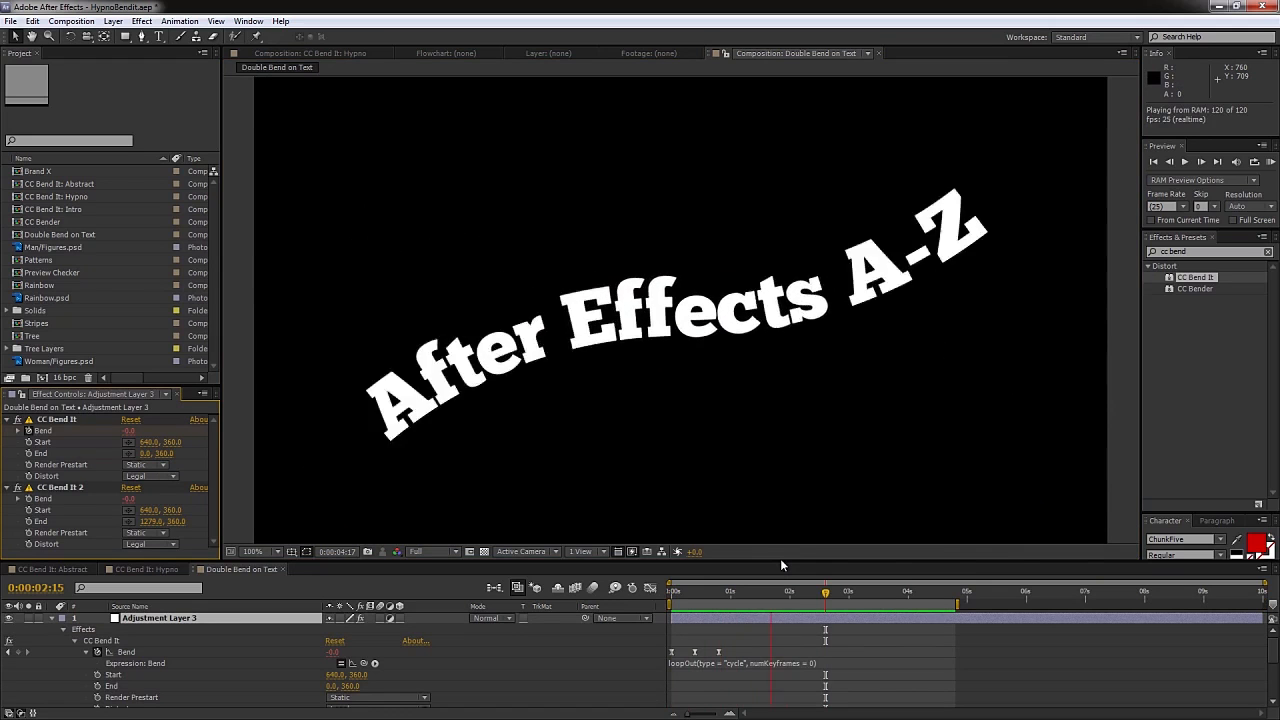
pyautogui.press('space')
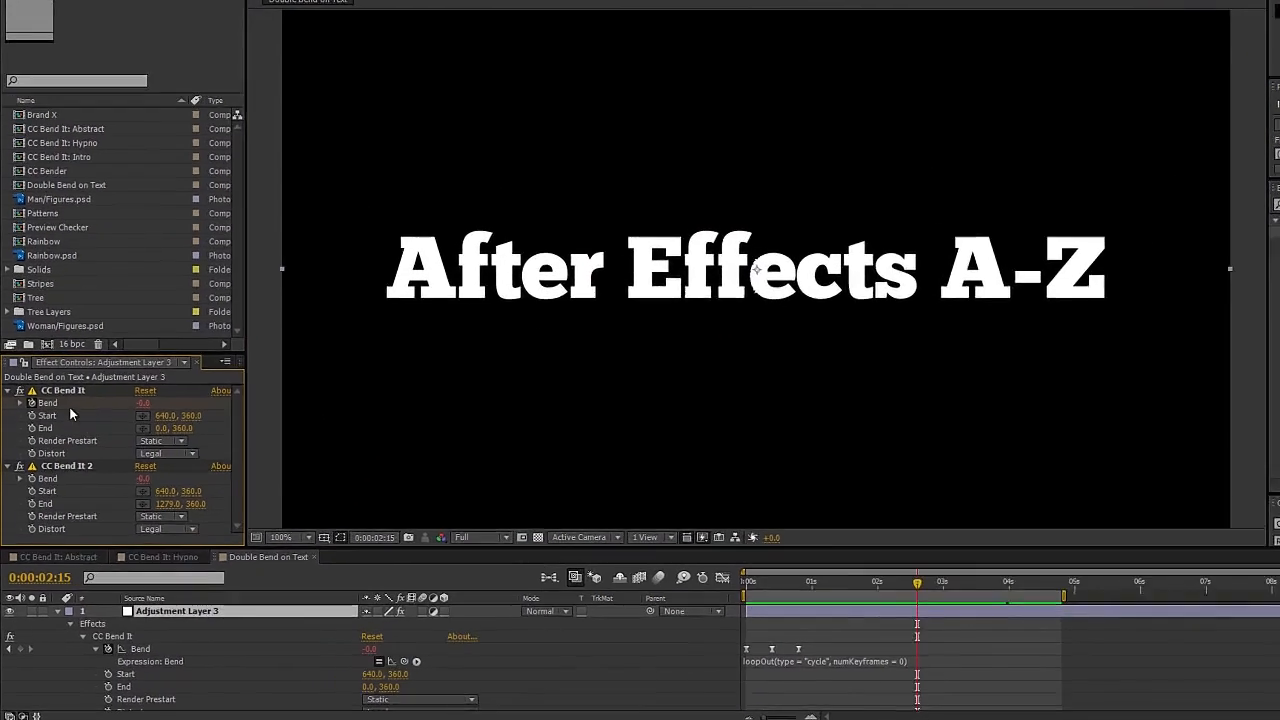
# - Select the first CC Bend It effect on Adjustment Layer 3 and disable CC Bend It 2
pyautogui.click(57, 420)
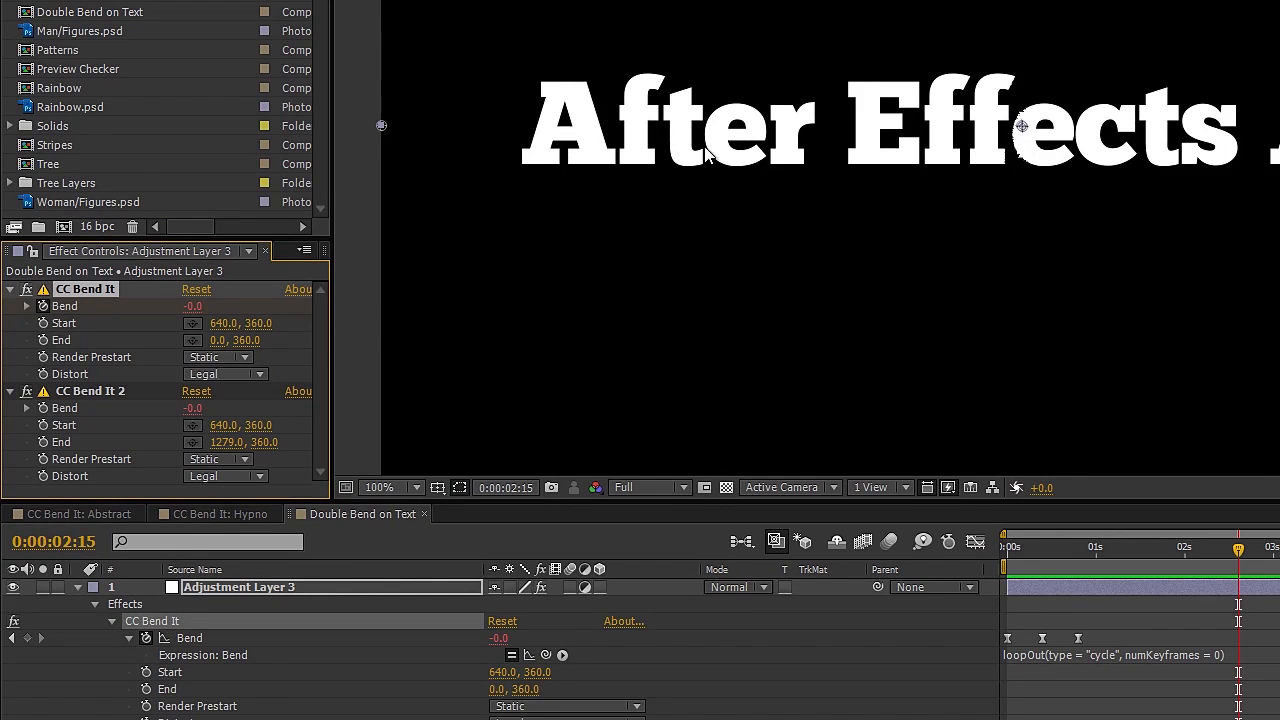
pyautogui.click(27, 392)
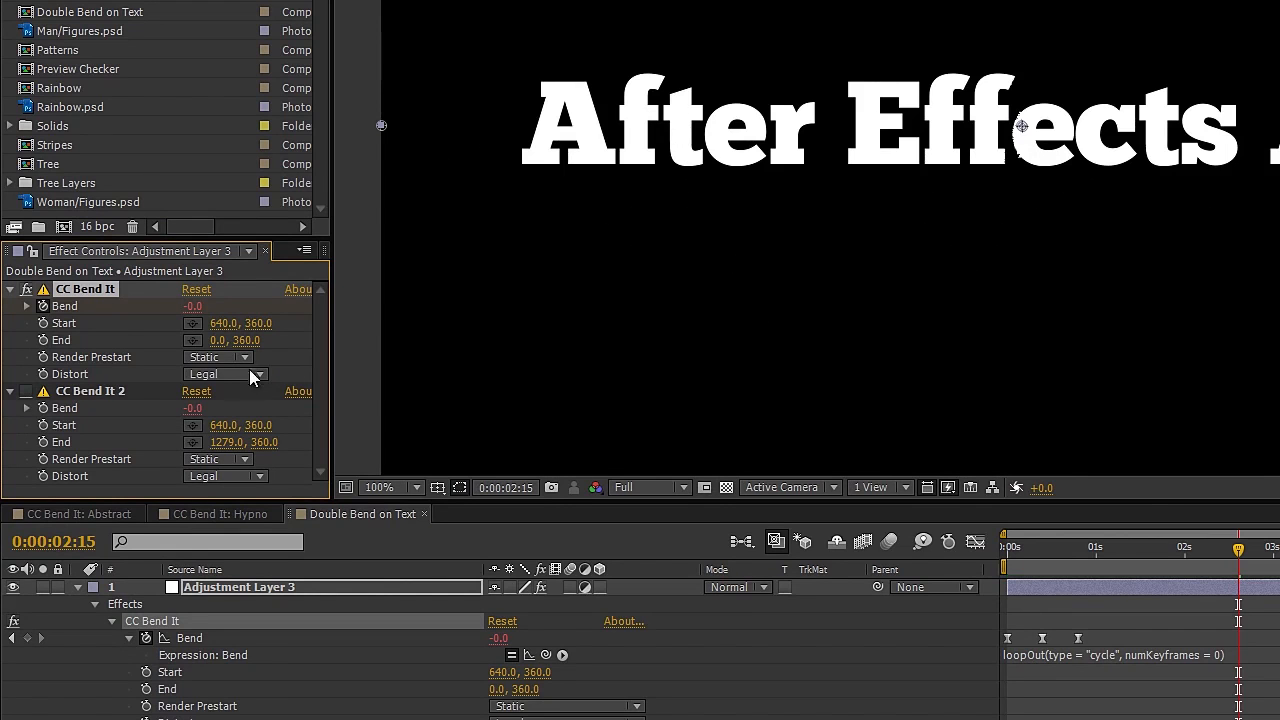
# - Scrub the text animation with only the first bend active, re-enable CC Bend It 2, and scrub to 0:00:00:20
pyautogui.moveTo(1237, 550); pyautogui.dragTo(1066, 561)
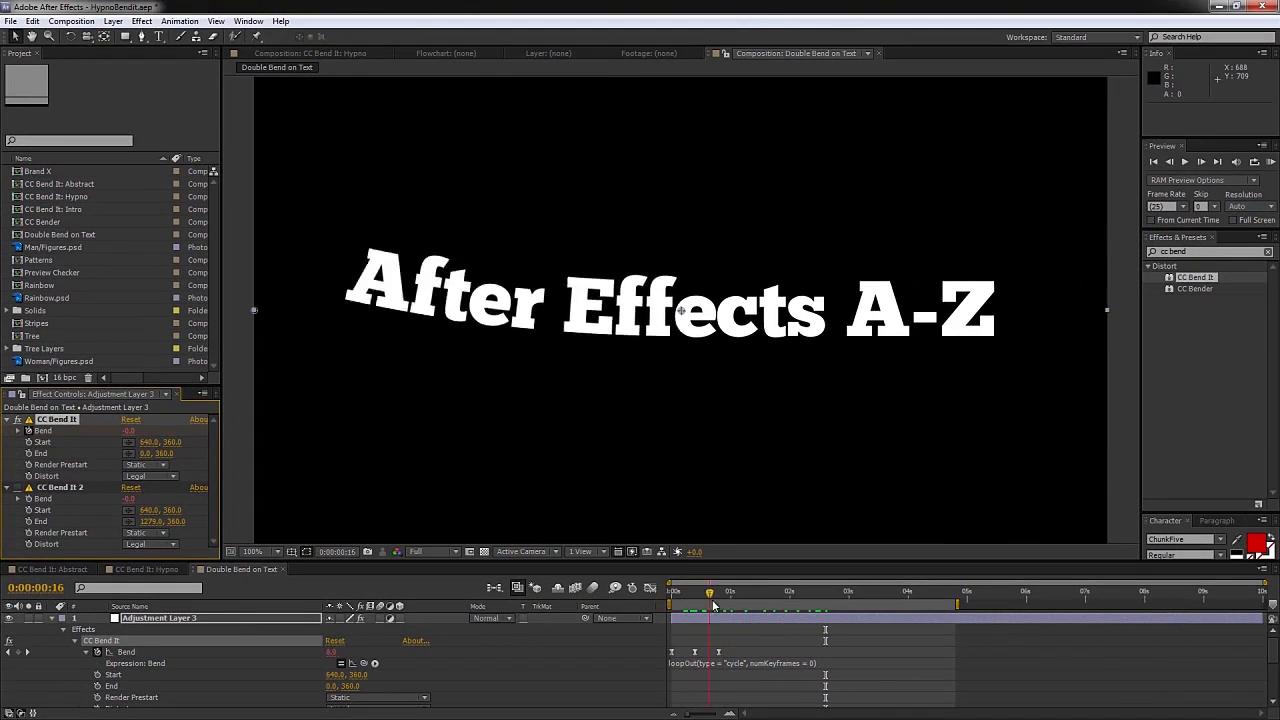
pyautogui.moveTo(713, 605); pyautogui.dragTo(761, 608)
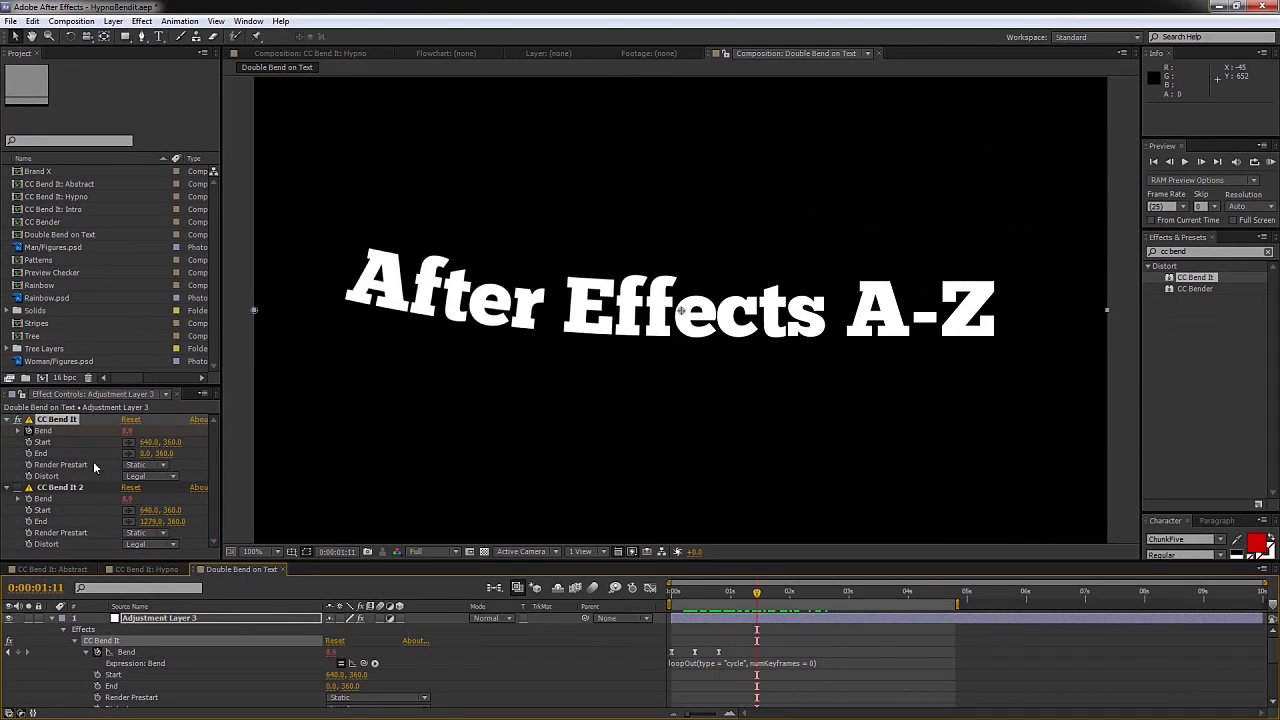
pyautogui.click(18, 488)
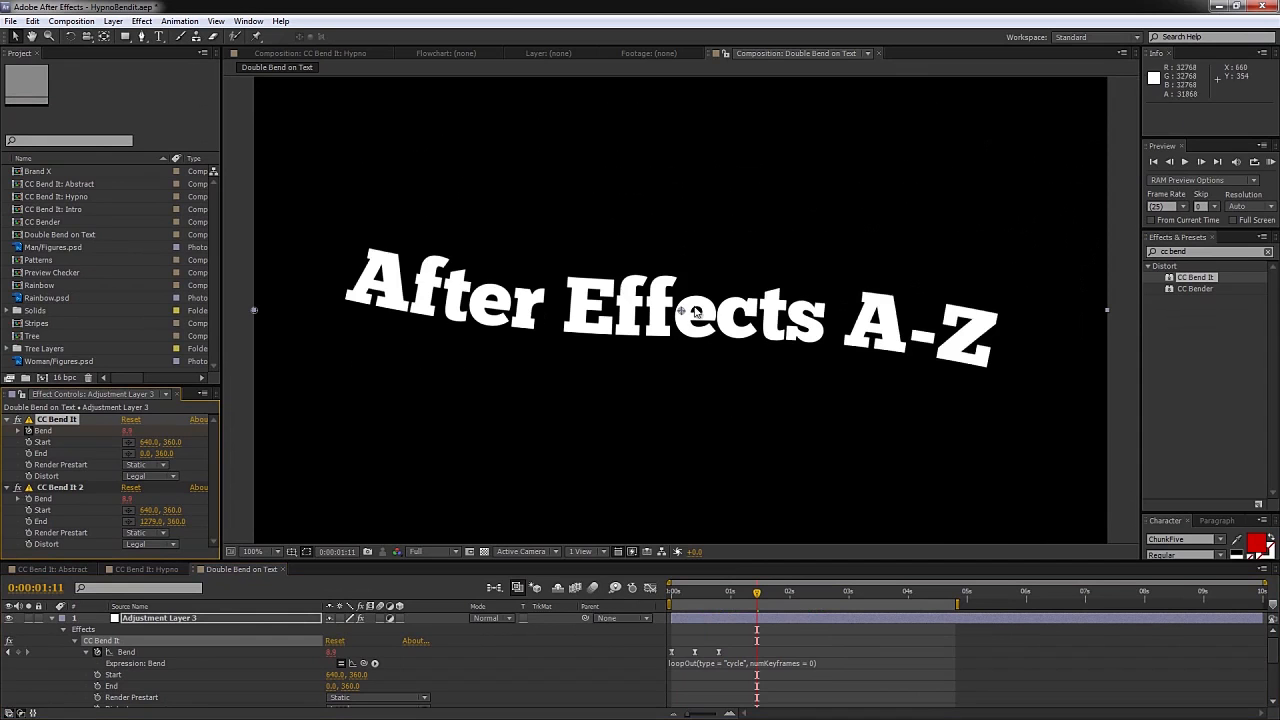
pyautogui.moveTo(757, 600); pyautogui.dragTo(718, 608)
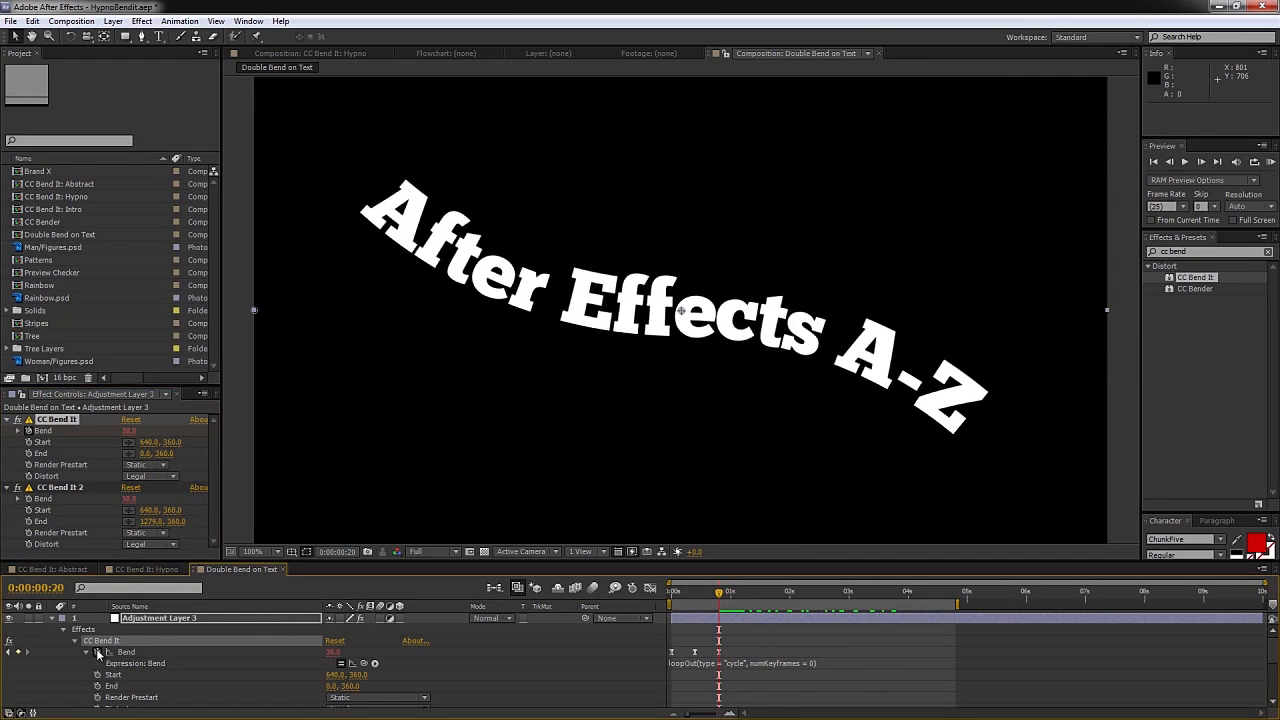
# - Remove the keyframes and the loopOut expression from the first CC Bend It effect's Bend property
pyautogui.click(57, 420)
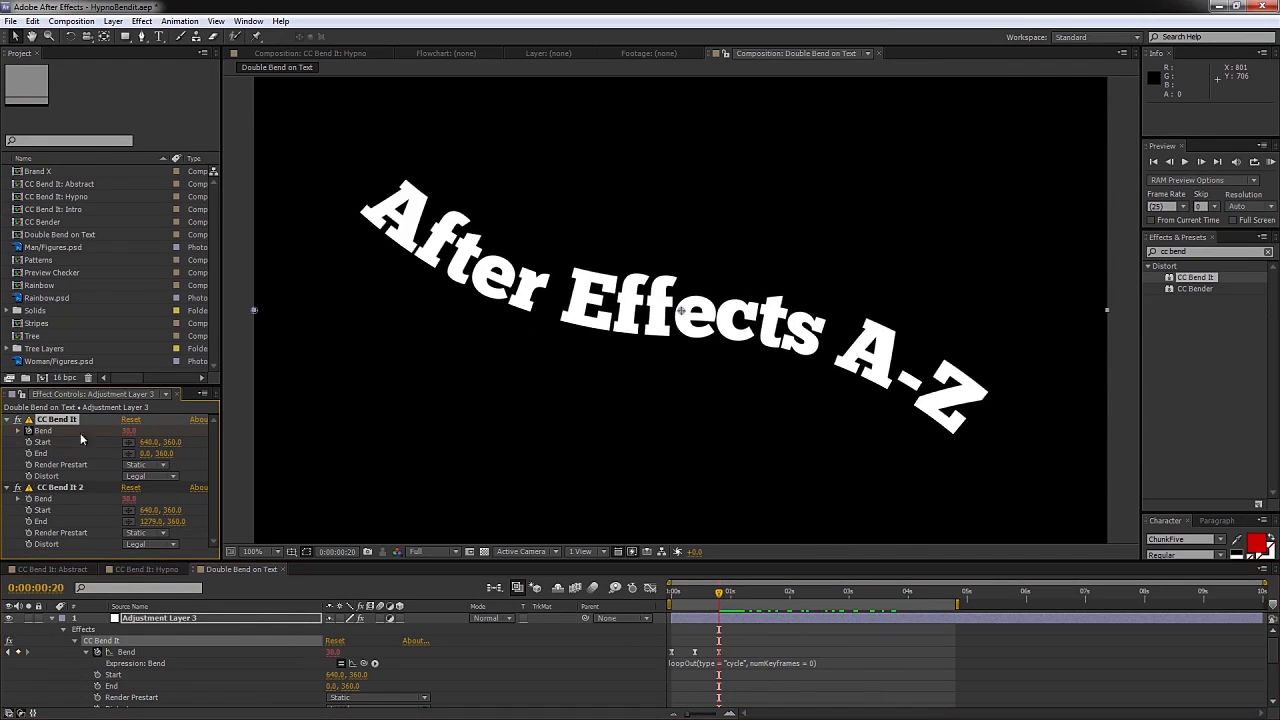
pyautogui.click(99, 652)
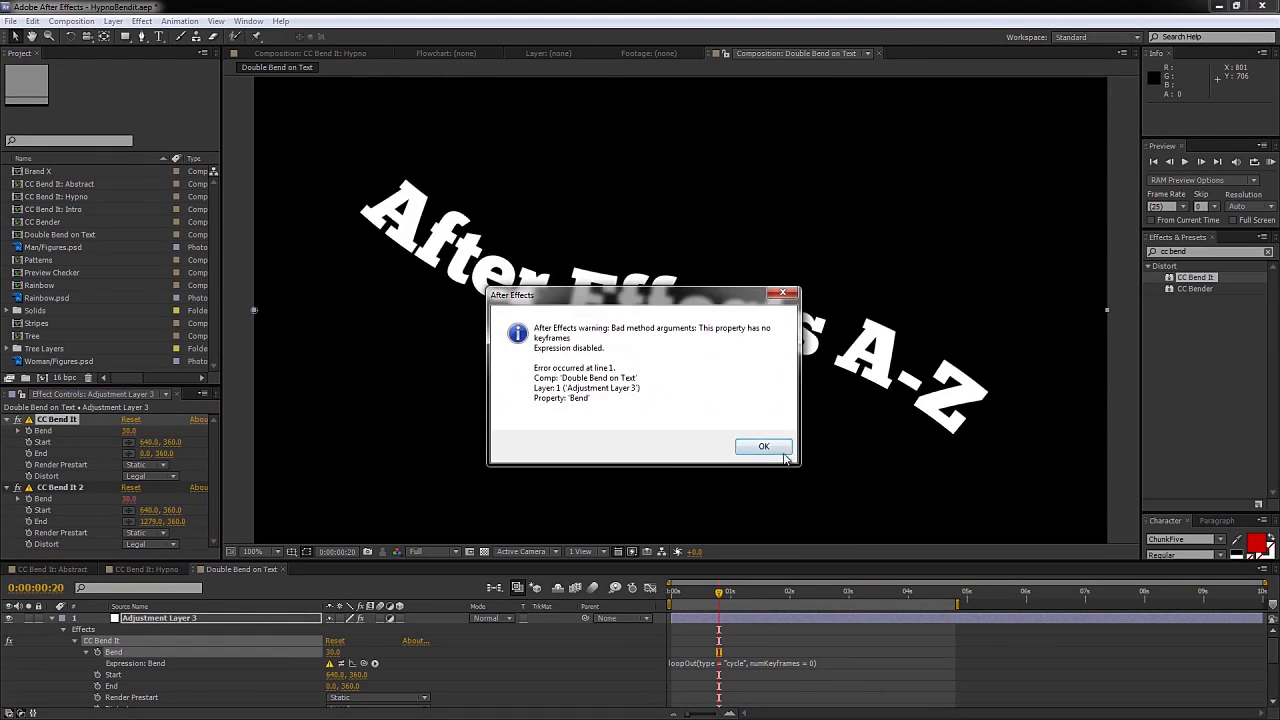
pyautogui.click(764, 449)
pyautogui.click(341, 665)
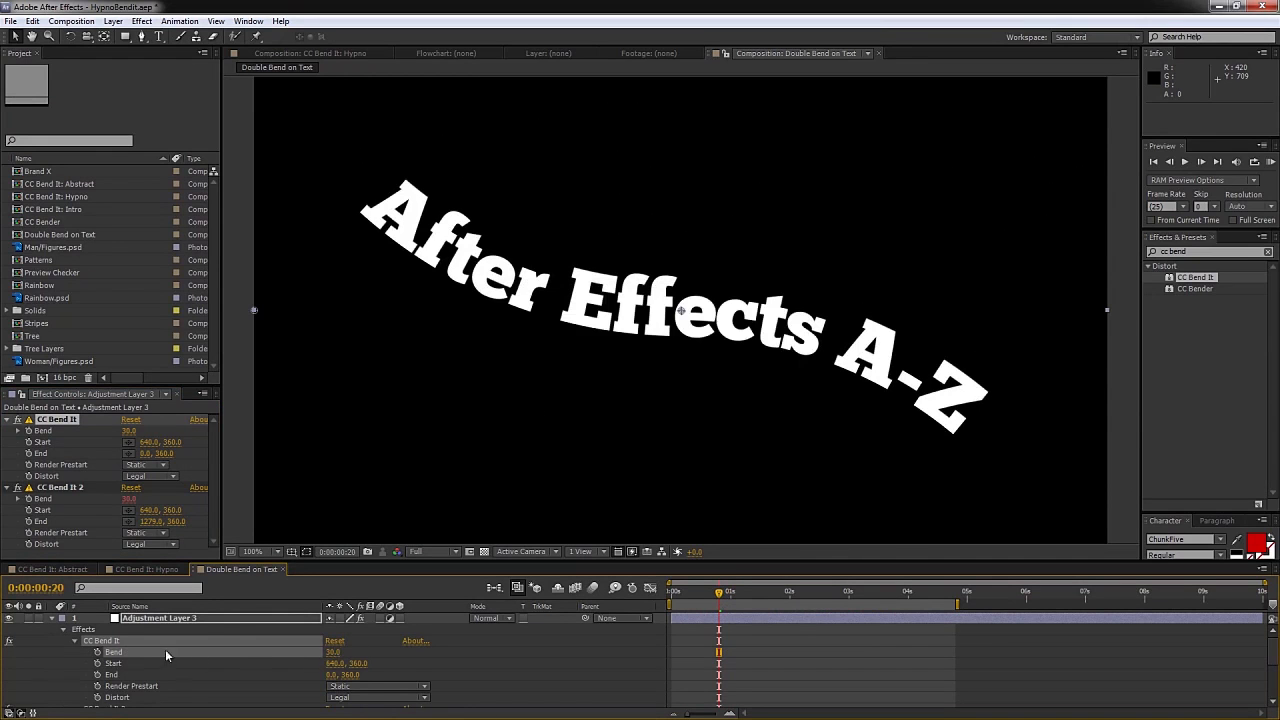
# - Try a Bend of 53 on the first CC Bend It, disable CC Bend It 2, and set Bend to -9
pyautogui.moveTo(336, 651)
pyautogui.mouseDown()
pyautogui.moveTo(375, 651)
pyautogui.moveTo(340, 652)
pyautogui.moveTo(355, 652)
pyautogui.mouseUp()
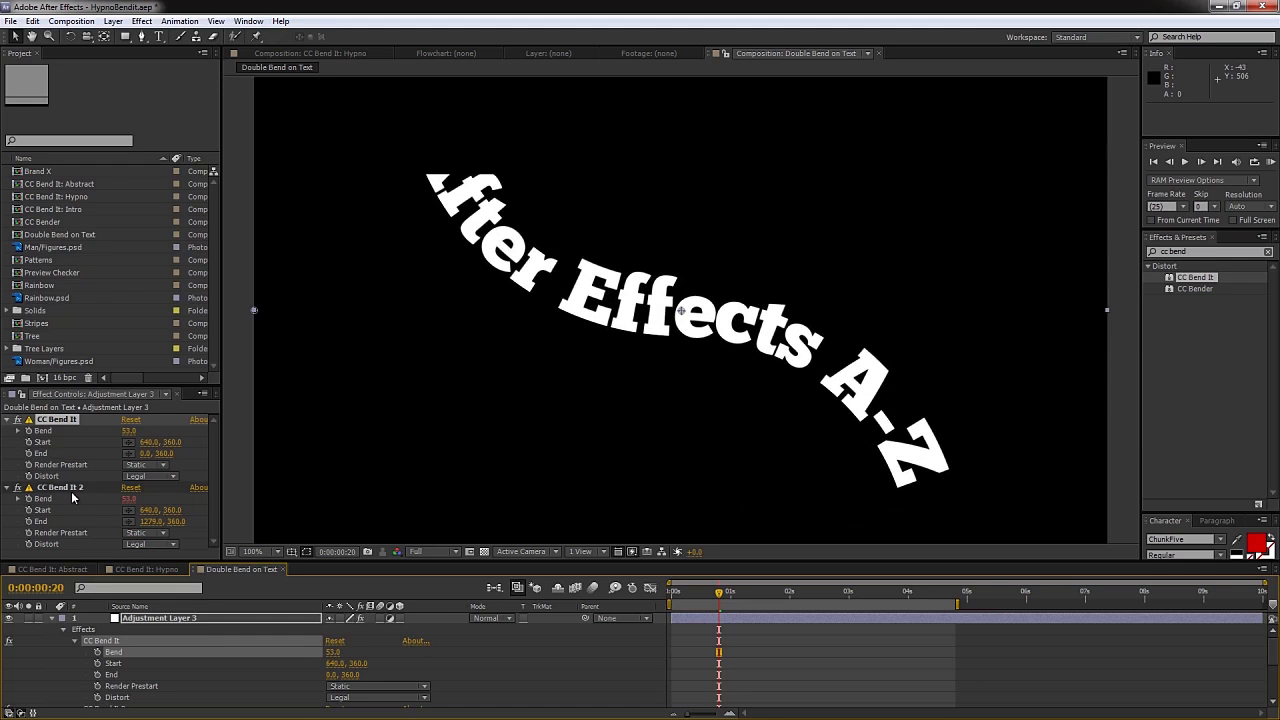
pyautogui.click(17, 488)
pyautogui.moveTo(333, 655); pyautogui.dragTo(405, 645)
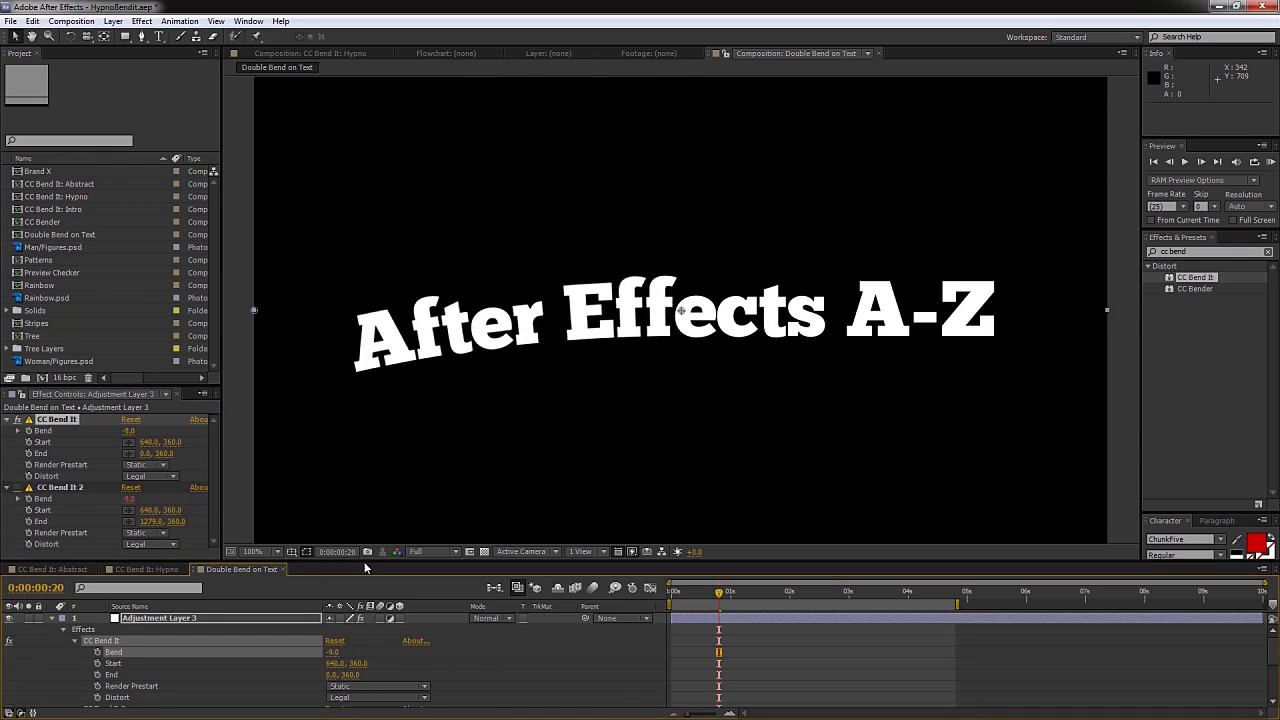
# - Close the Double Bend on Text composition and play a RAM preview of CC Bend It: Hypno
pyautogui.click(285, 569)
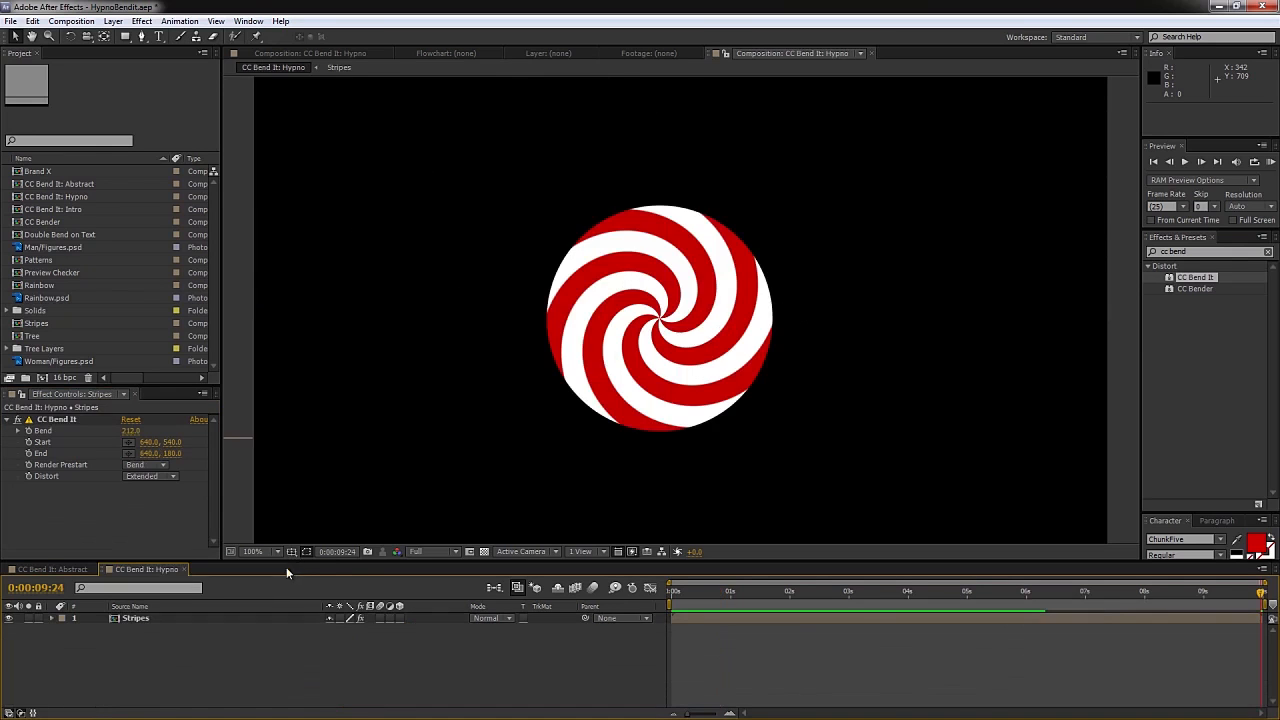
pyautogui.press('KP_0')
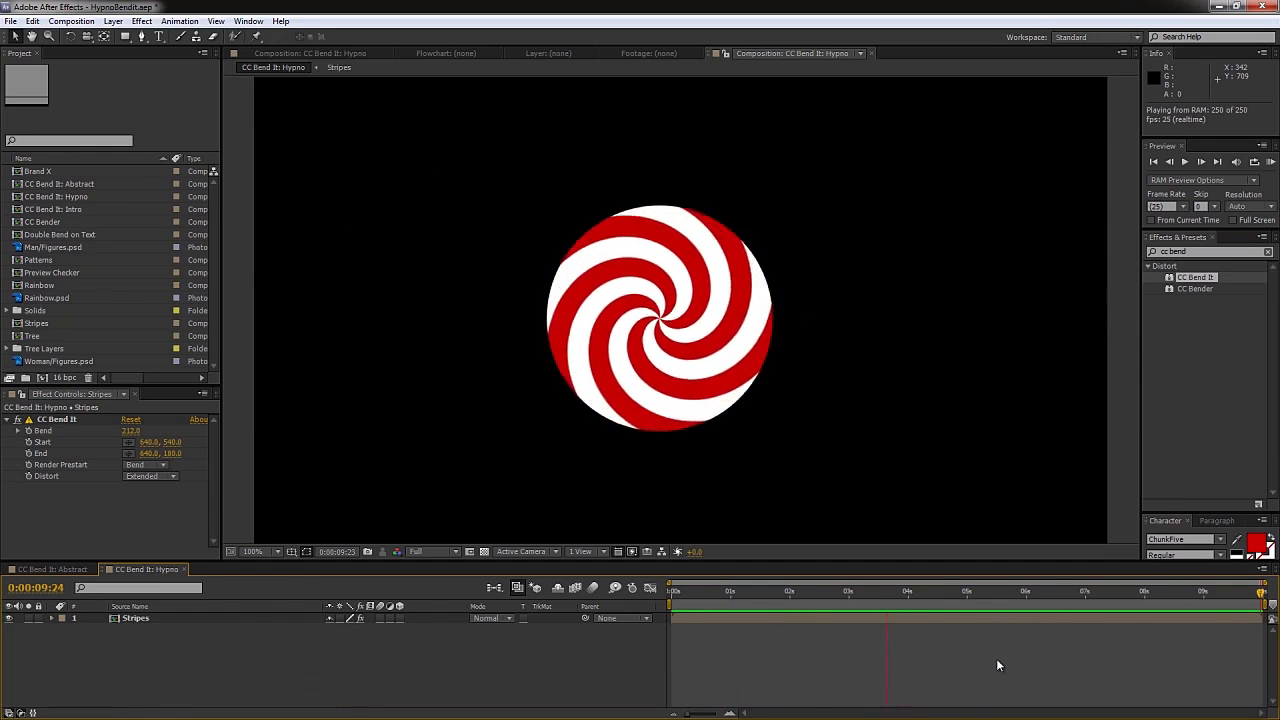
pyautogui.press('space')
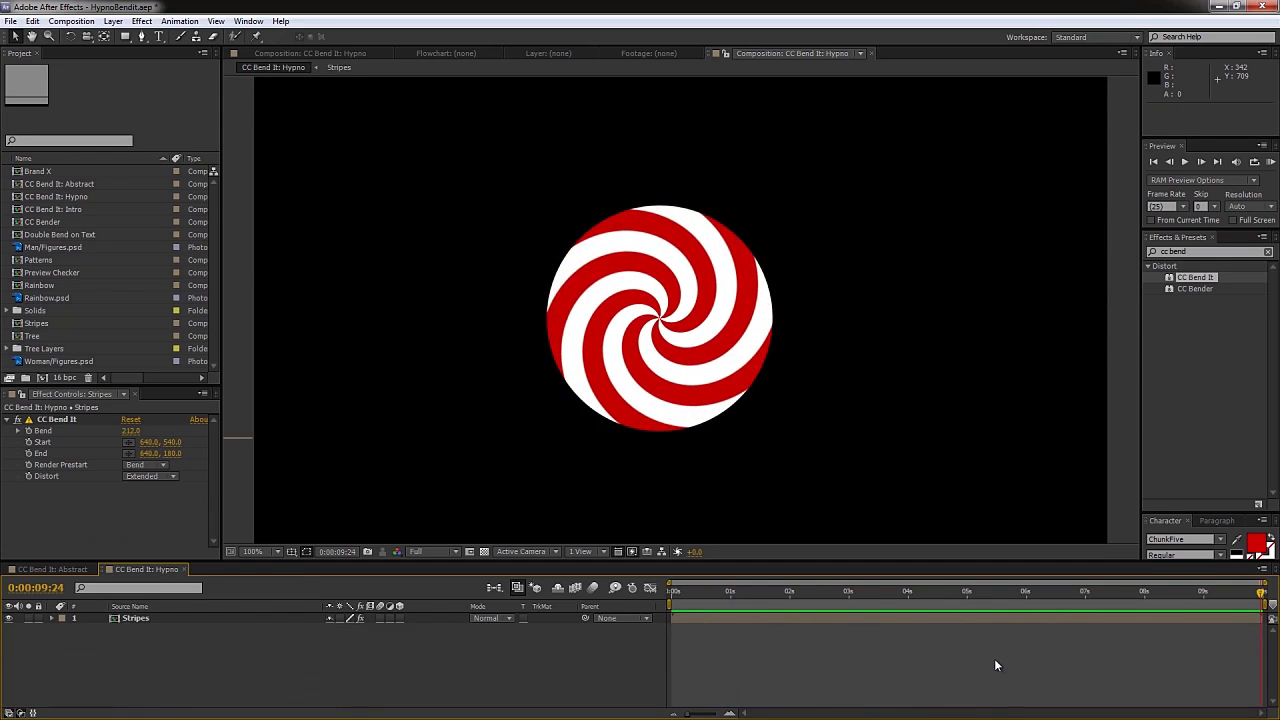
# - Open the nested Stripes composition, scrub through its moving stripes, and return to CC Bend It: Hypno
pyautogui.doubleClick(136, 618)
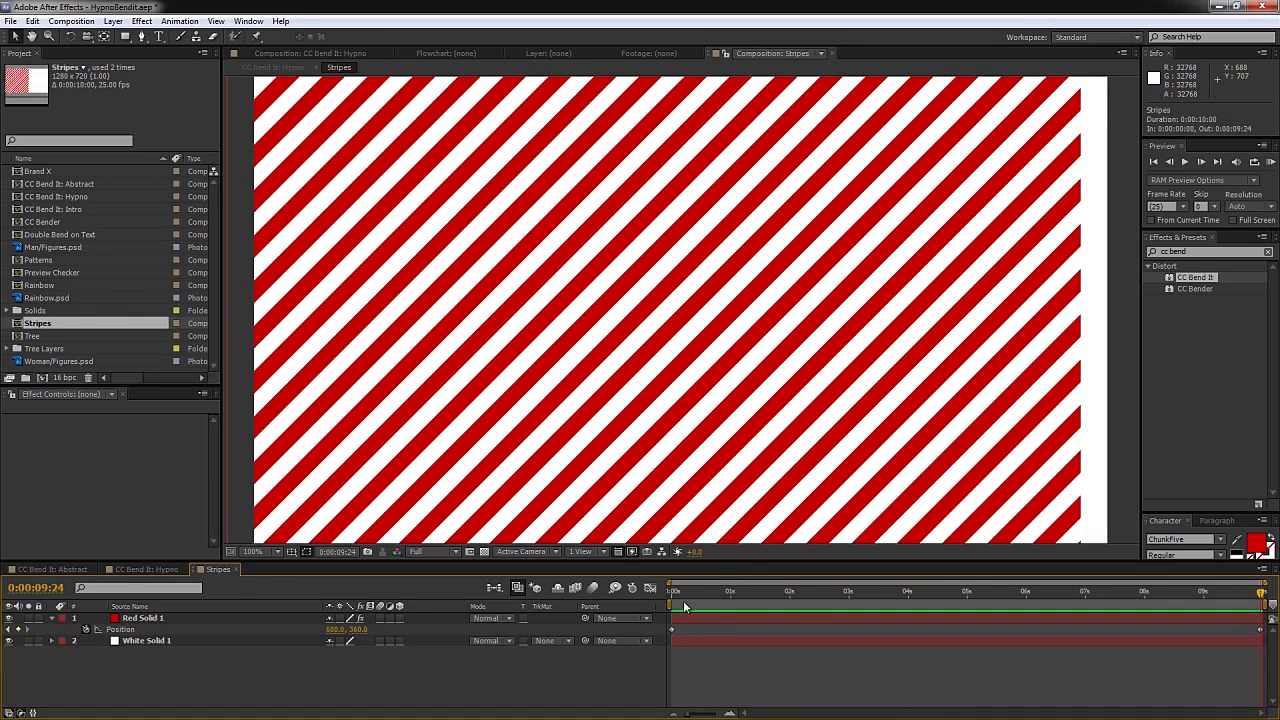
pyautogui.moveTo(695, 598); pyautogui.dragTo(1262, 603)
pyautogui.click(146, 569)
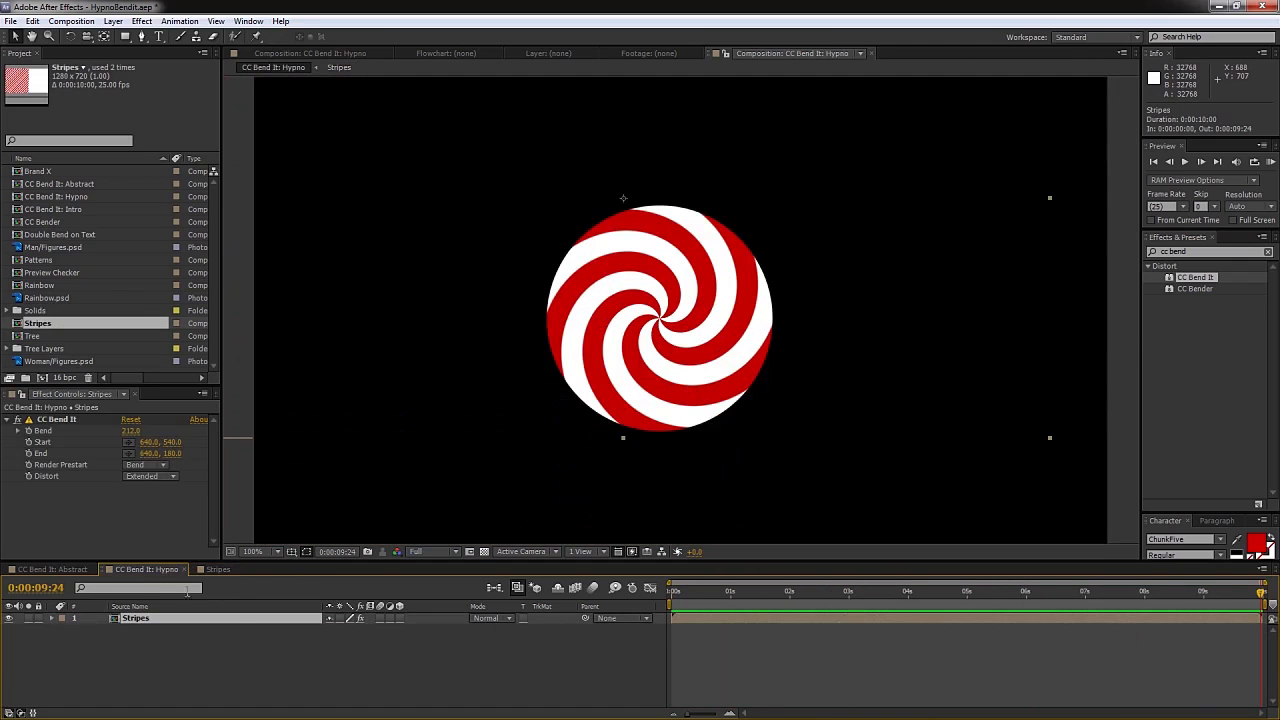
# - Temporarily disable CC Bend It on the Stripes layer to examine the unbent stripes
pyautogui.click(19, 424)
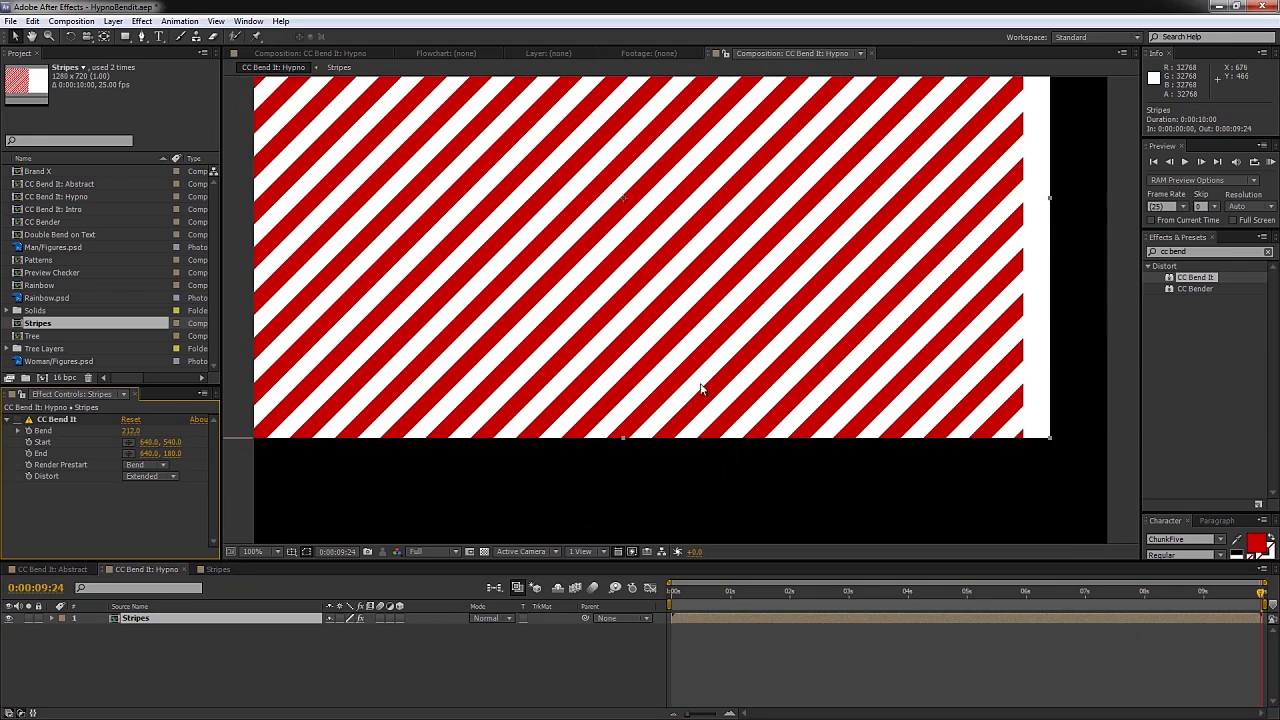
pyautogui.moveTo(690, 238); pyautogui.dragTo(742, 258)
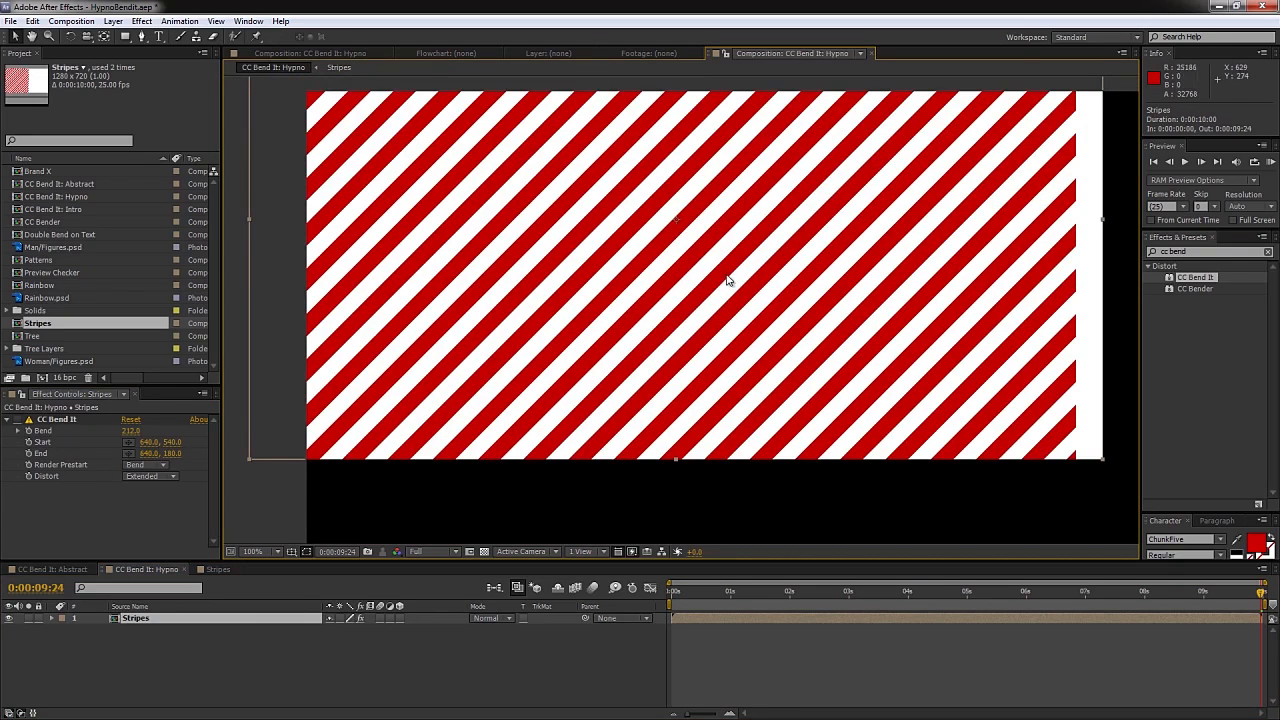
pyautogui.click(18, 420)
# - Set the Stripes layer's CC Bend It Bend to 0 and examine the stripe edges around the Start point up close
pyautogui.click(131, 431)
pyautogui.write('0')
pyautogui.press('Return')
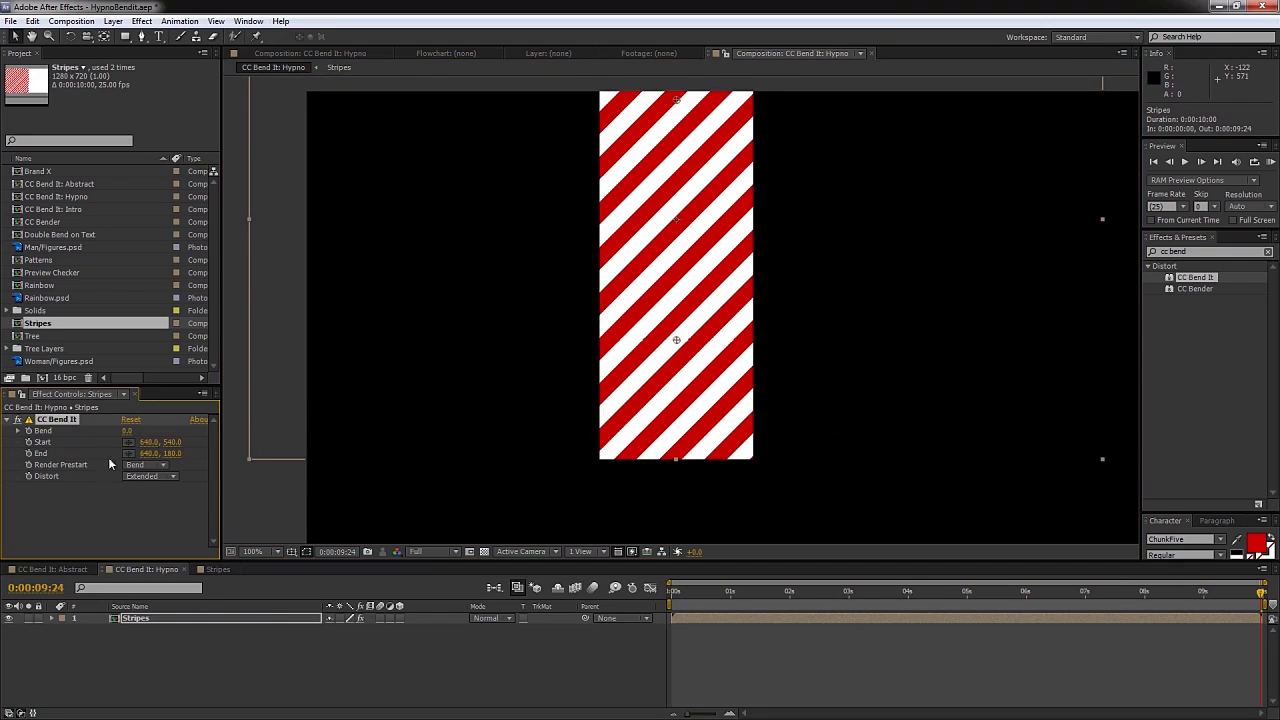
pyautogui.moveTo(717, 298); pyautogui.dragTo(726, 362)
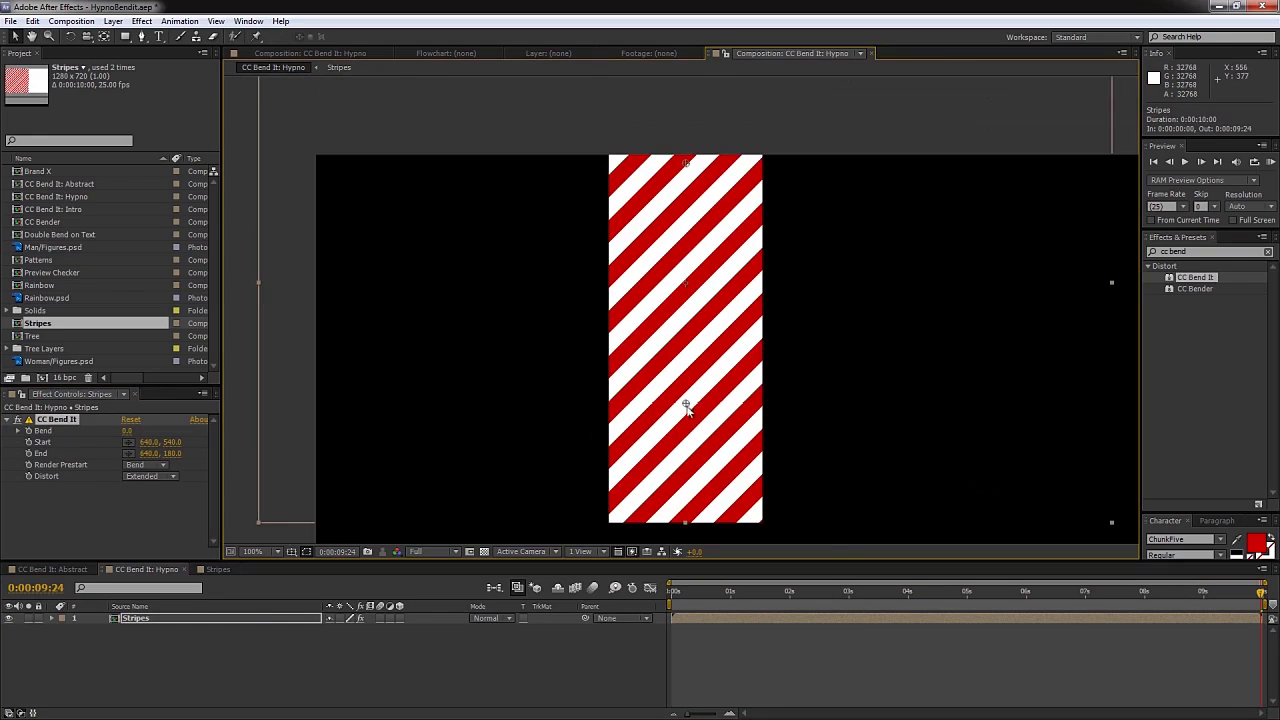
pyautogui.scroll(4, 686, 166)
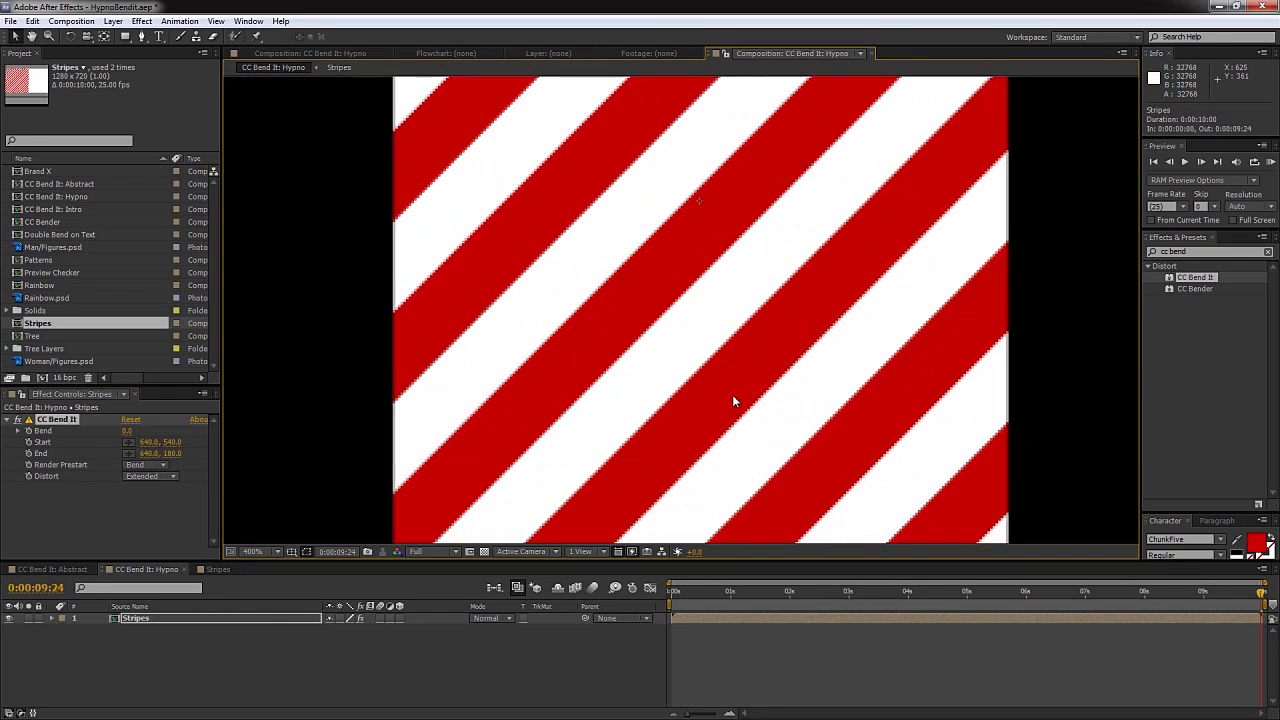
pyautogui.moveTo(690, 470); pyautogui.dragTo(695, 172)
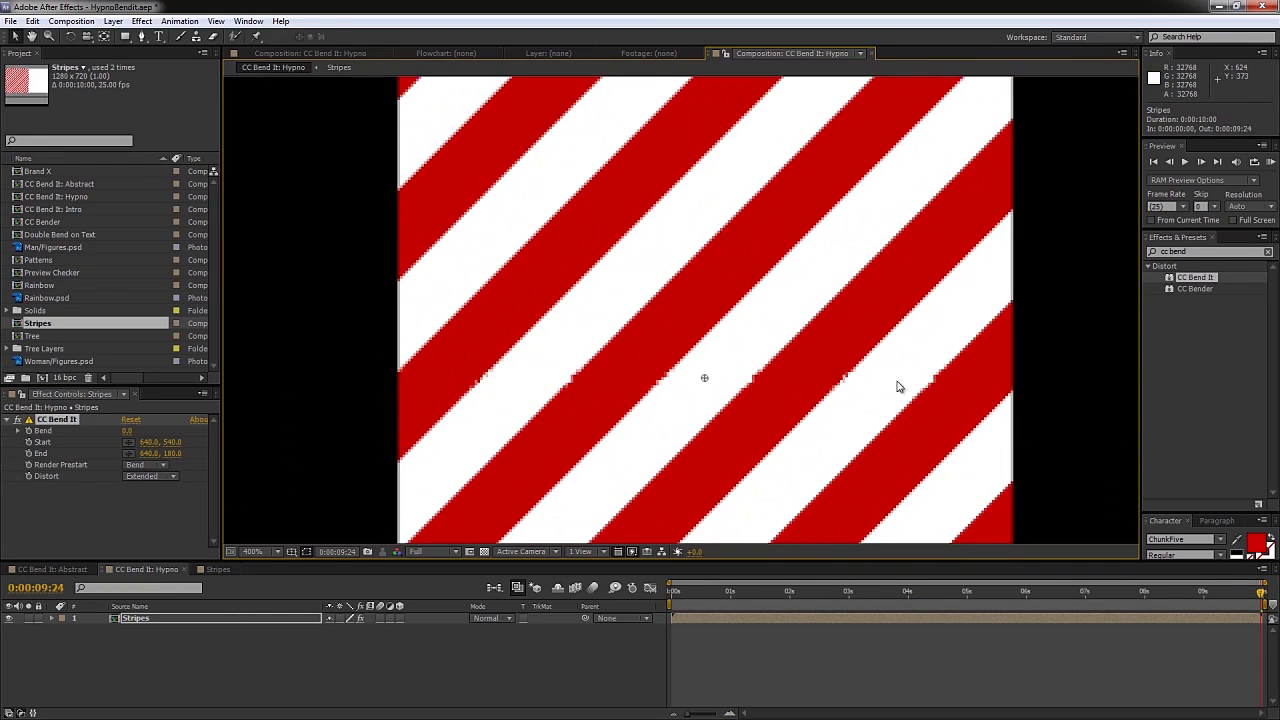
pyautogui.press('/')
pyautogui.moveTo(706, 268); pyautogui.dragTo(708, 305)
# - Set the Bend to 212.2 so the stripes close into a seamless disc, and play a RAM preview
pyautogui.moveTo(129, 431); pyautogui.dragTo(270, 429)
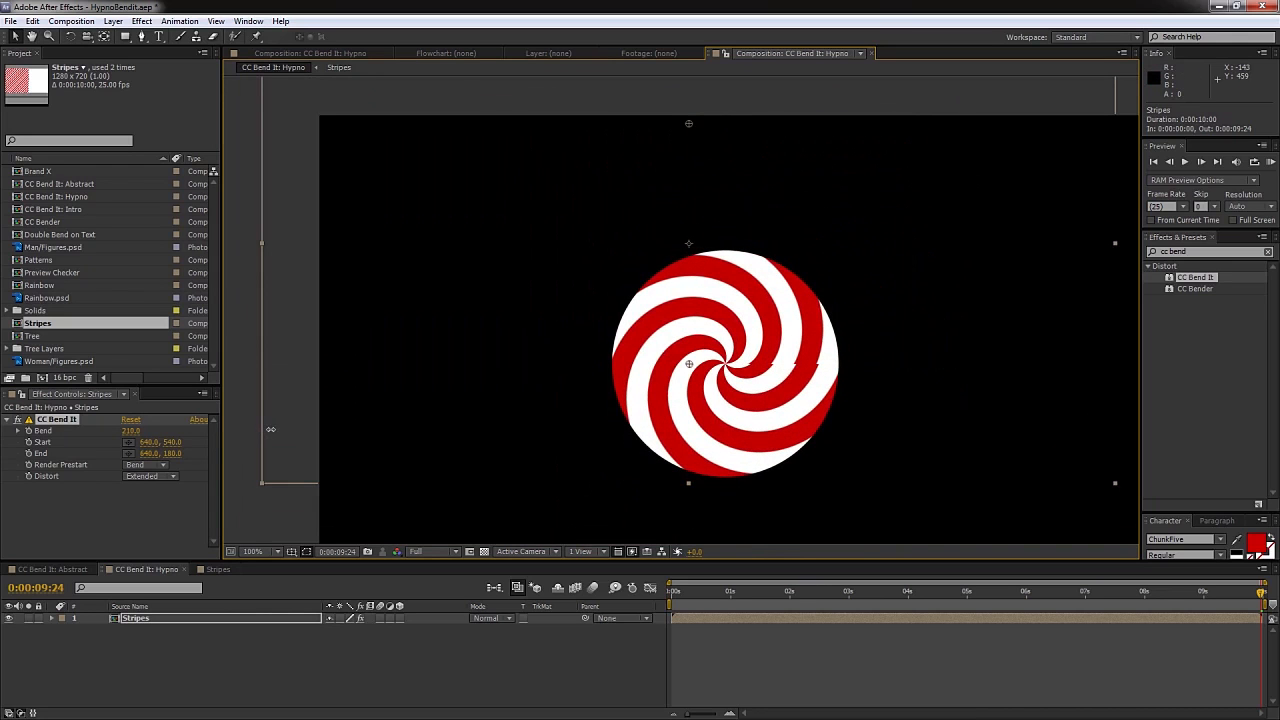
pyautogui.moveTo(274, 429); pyautogui.dragTo(281, 428)
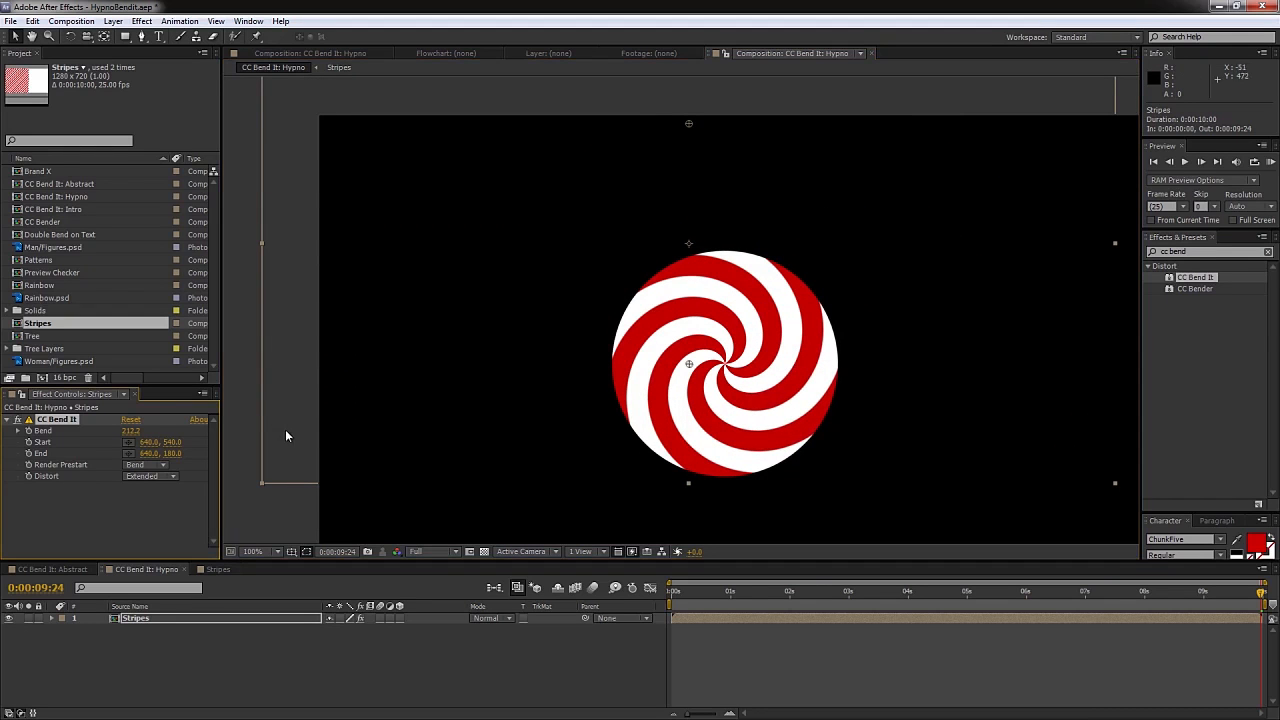
pyautogui.press('KP_0')
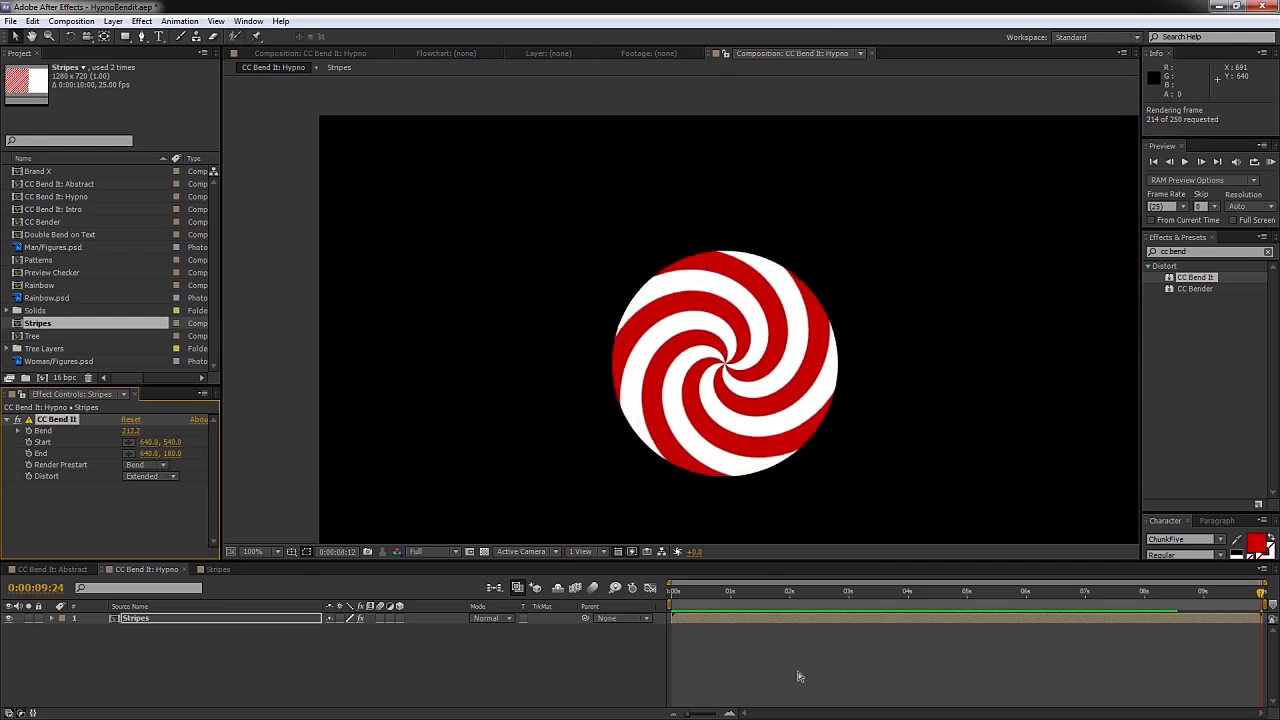
pyautogui.moveTo(803, 446); pyautogui.dragTo(764, 400)
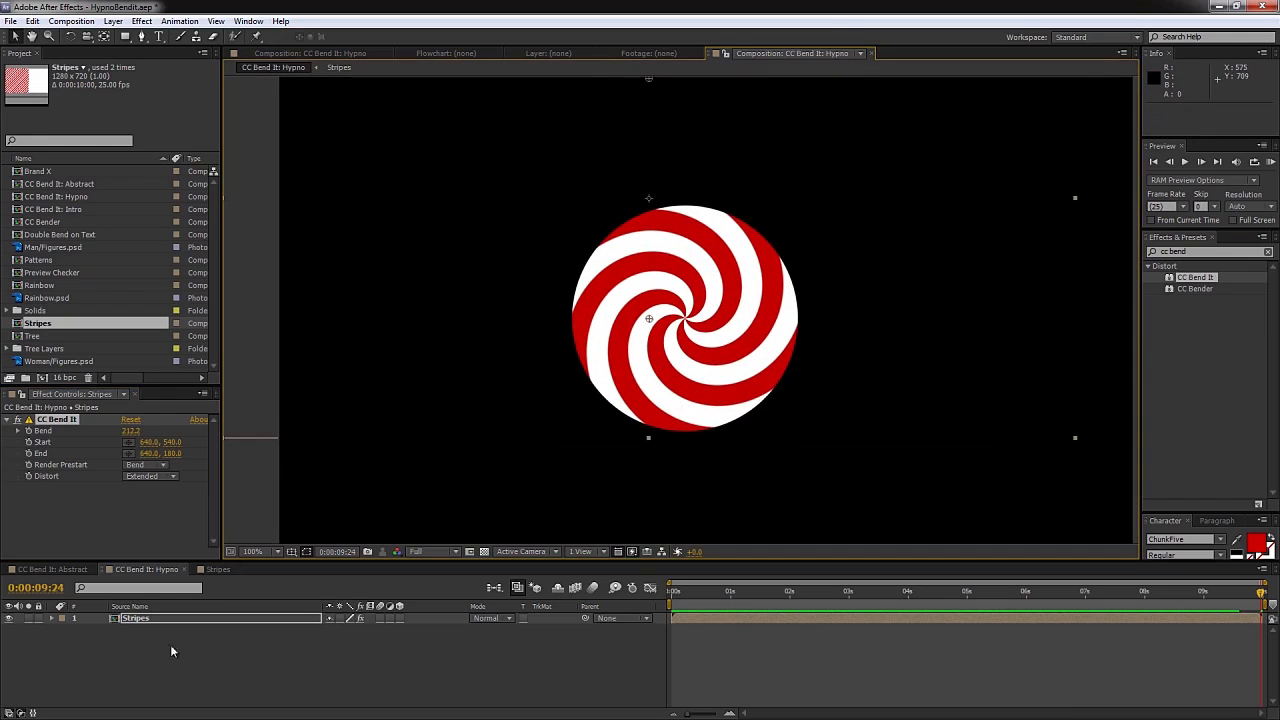
# - Close the Stripes and CC Bend It: Hypno compositions and enlarge the viewer for CC Bend It: Abstract
pyautogui.click(228, 570)
pyautogui.click(236, 570)
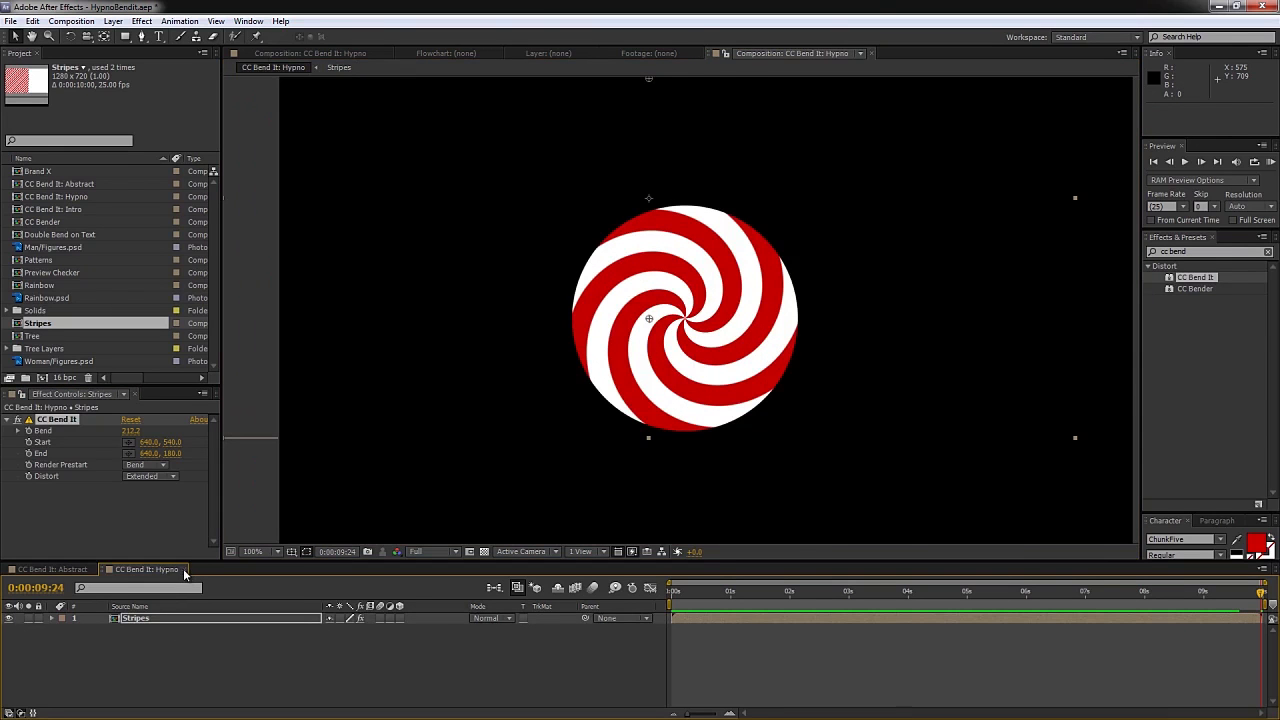
pyautogui.click(183, 570)
pyautogui.press('space')
pyautogui.moveTo(812, 560); pyautogui.dragTo(813, 614)
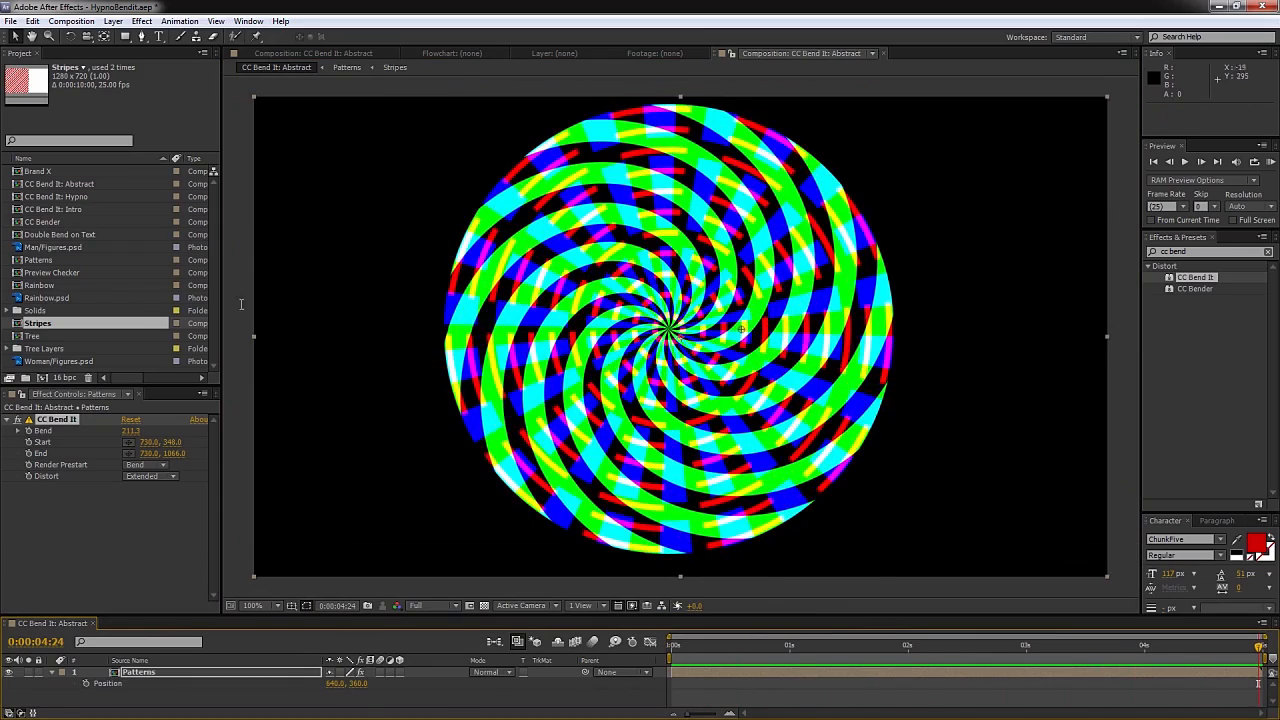
# - Open the nested Patterns composition, leave only Shape Layer 1 visible, and scrub through its animation
pyautogui.doubleClick(142, 674)
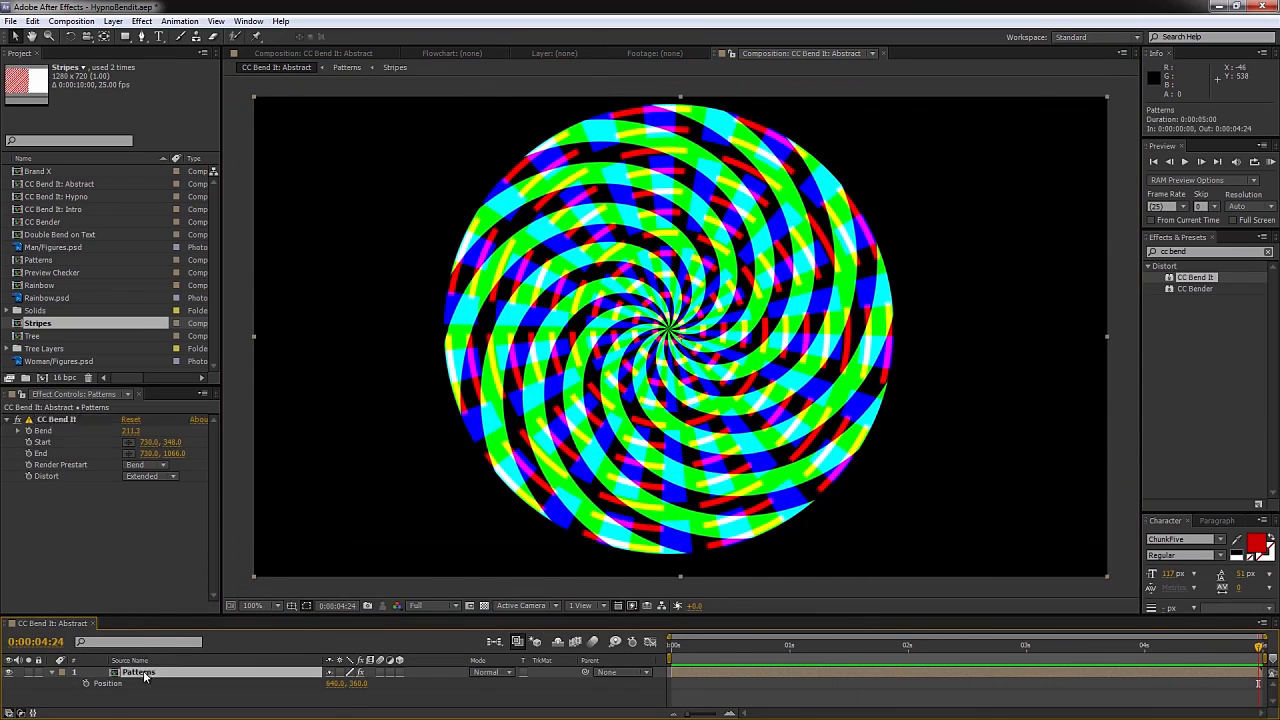
pyautogui.moveTo(699, 620); pyautogui.dragTo(700, 508)
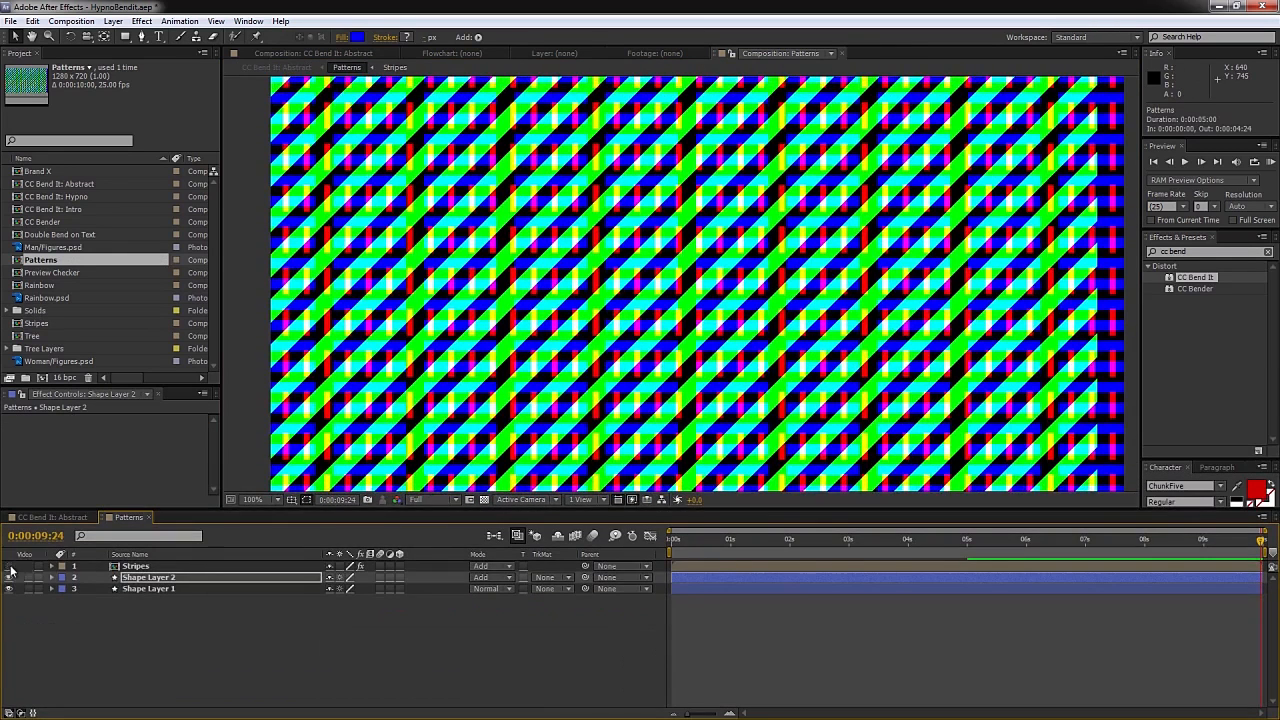
pyautogui.moveTo(11, 568); pyautogui.dragTo(10, 578)
pyautogui.moveTo(680, 541); pyautogui.dragTo(804, 540)
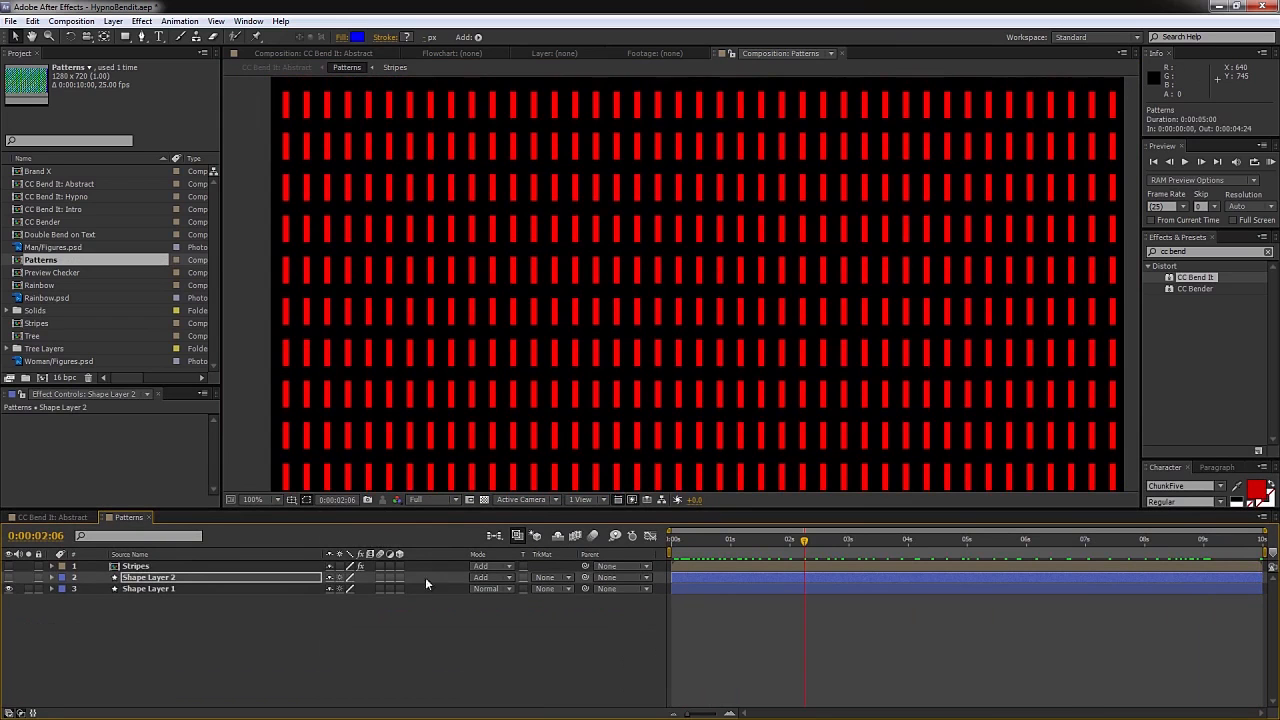
# - Make Shape Layer 2 the only visible layer and scrub through its animation
pyautogui.click(9, 578)
pyautogui.click(9, 589)
pyautogui.moveTo(732, 539); pyautogui.dragTo(1220, 542)
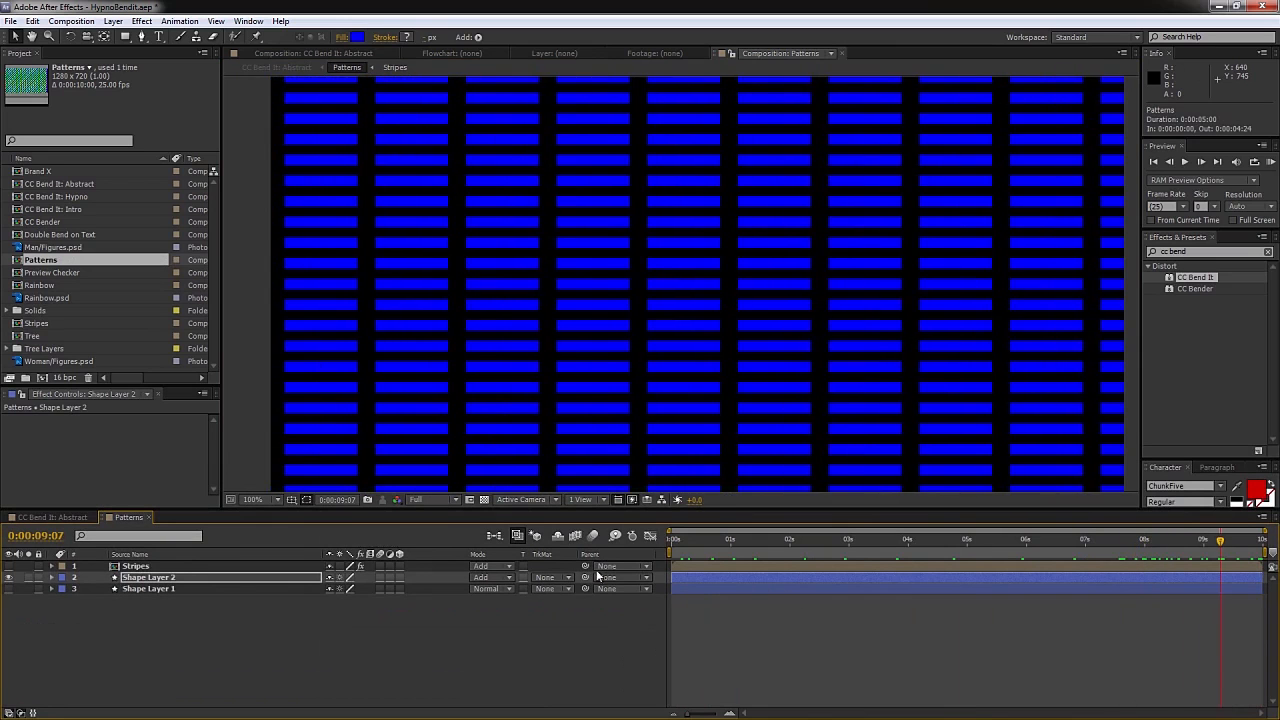
# - Make the Stripes layer the only visible layer in Patterns and scrub to the end of the composition
pyautogui.click(10, 578)
pyautogui.click(10, 566)
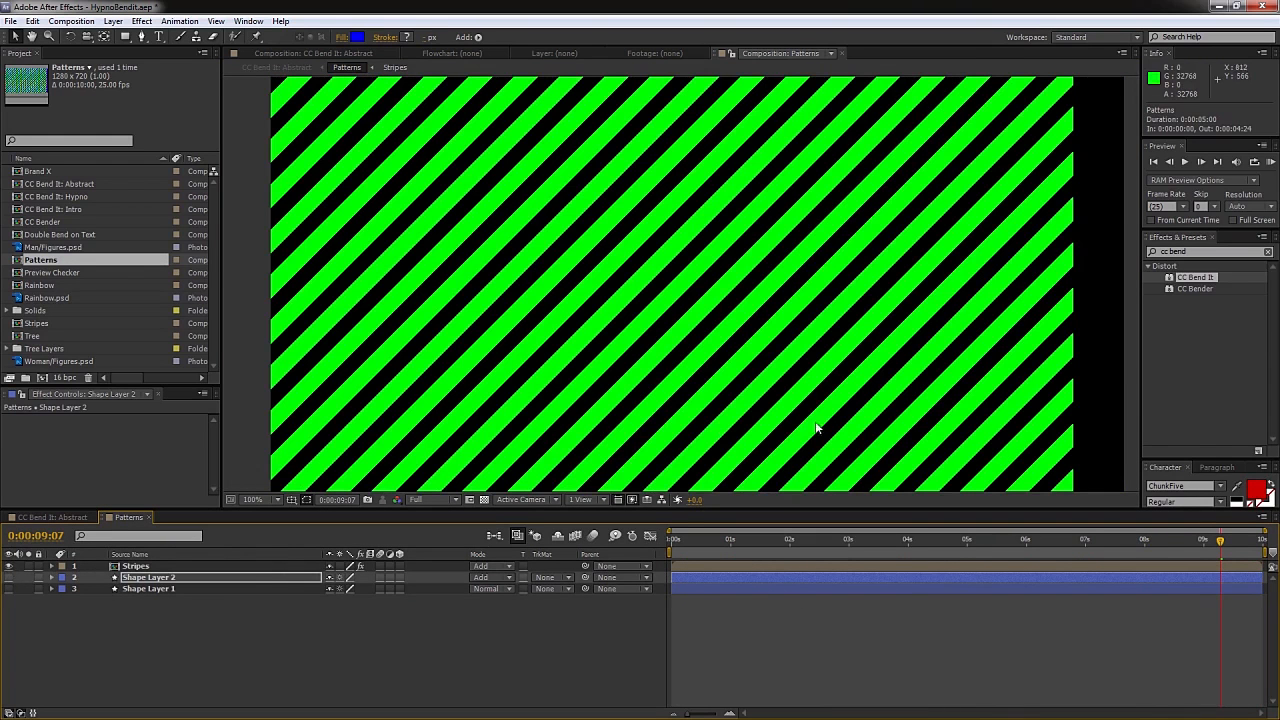
pyautogui.moveTo(1221, 542); pyautogui.dragTo(1261, 543)
# - Make all Patterns layers visible again and return to the CC Bend It: Abstract composition
pyautogui.click(151, 518)
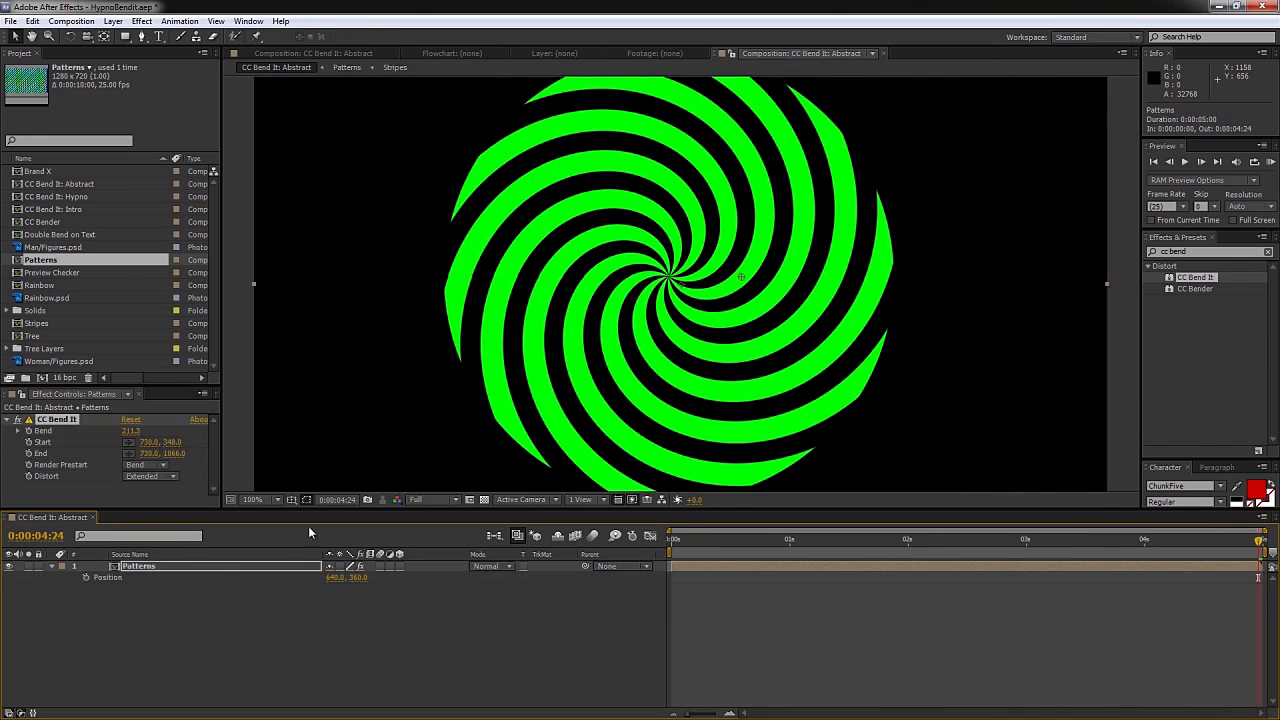
pyautogui.doubleClick(140, 567)
pyautogui.click(60, 517)
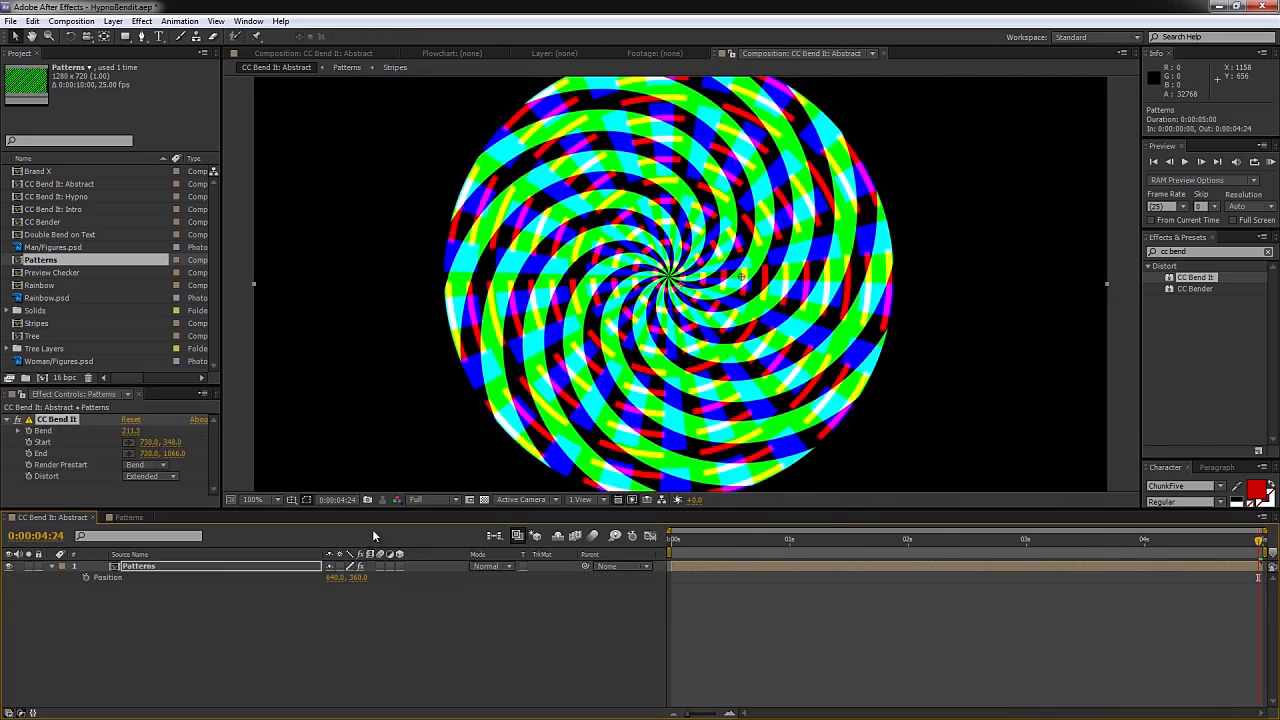
# - Play a RAM preview of CC Bend It: Abstract with the viewer enlarged to show the whole disc
pyautogui.press('KP_0')
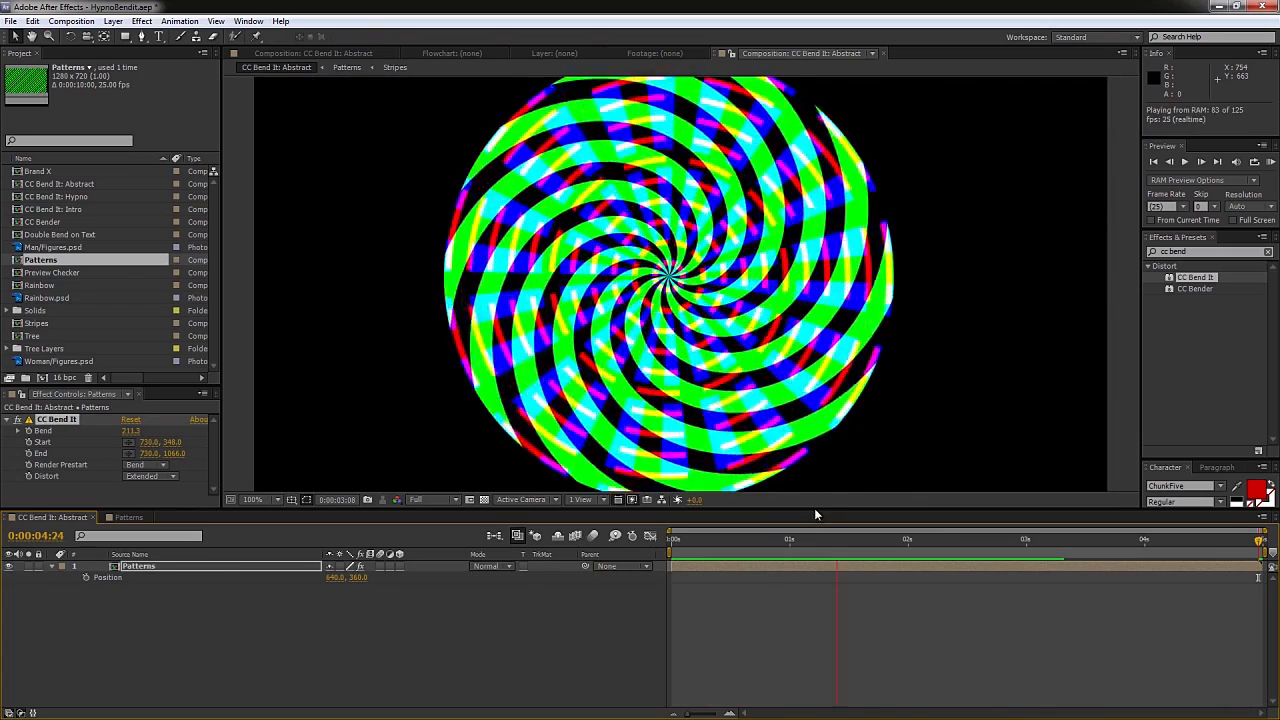
pyautogui.moveTo(817, 505); pyautogui.dragTo(823, 604)
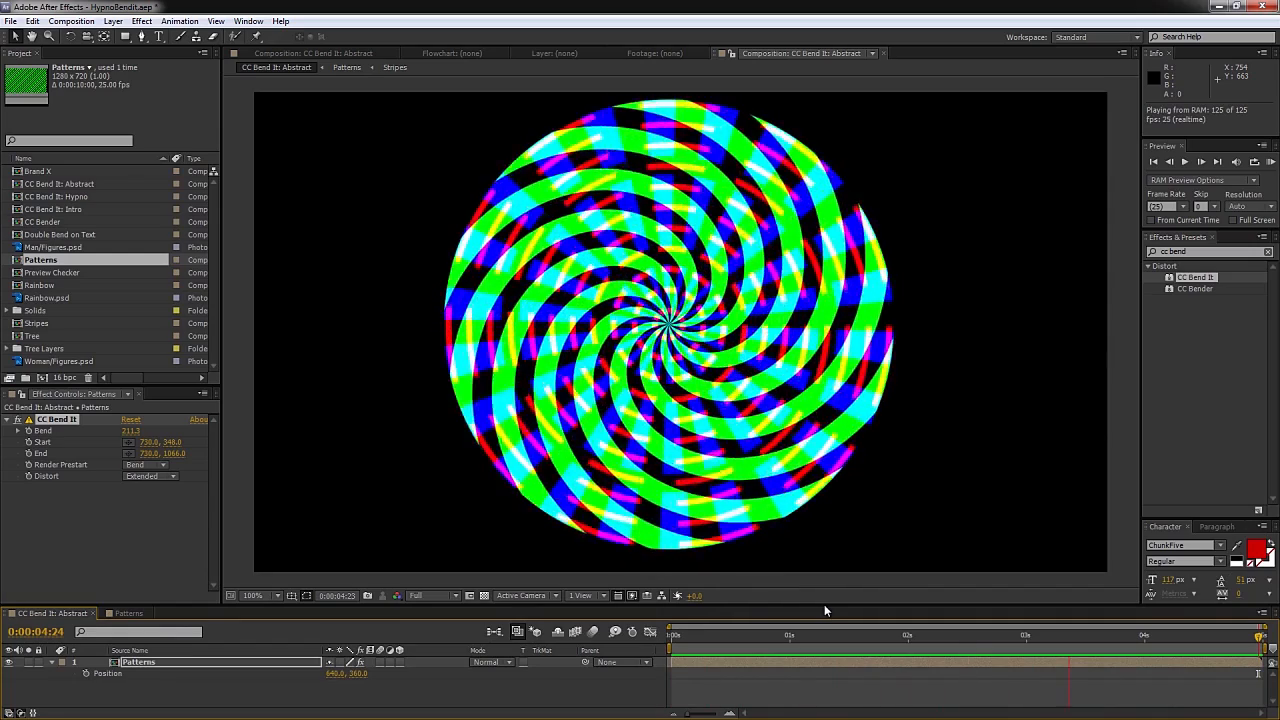
pyautogui.press('space')
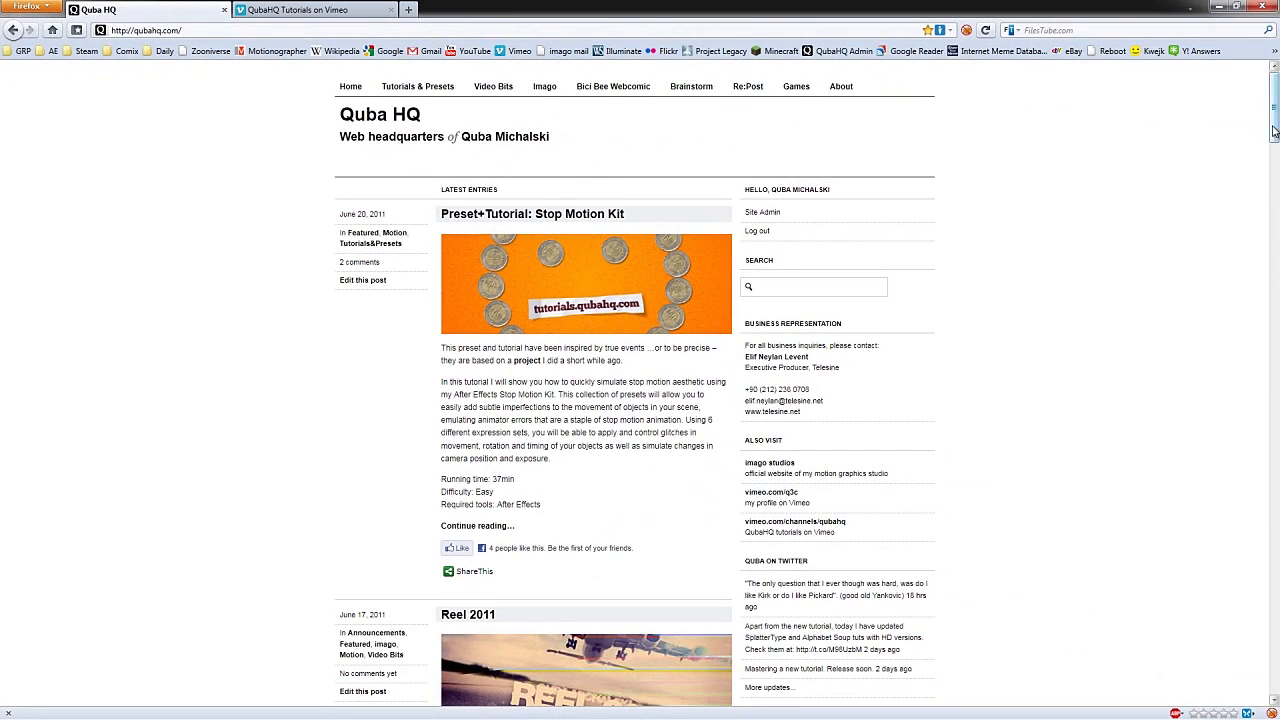
# - In Firefox, browse the Quba HQ site and the next page of Vimeo's QubaHQ Tutorials channel, and return to After Effects
pyautogui.moveTo(1276, 129); pyautogui.dragTo(1275, 127)
pyautogui.click(297, 12)
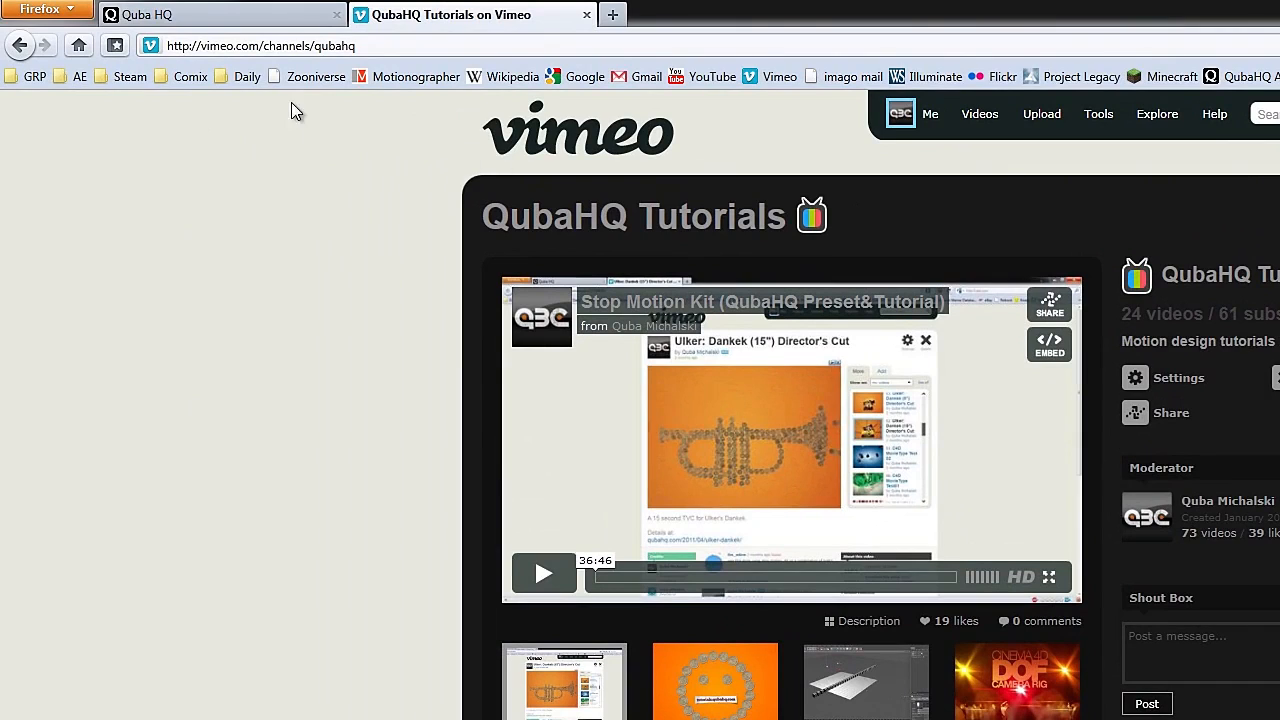
pyautogui.scroll(-3, 355, 575)
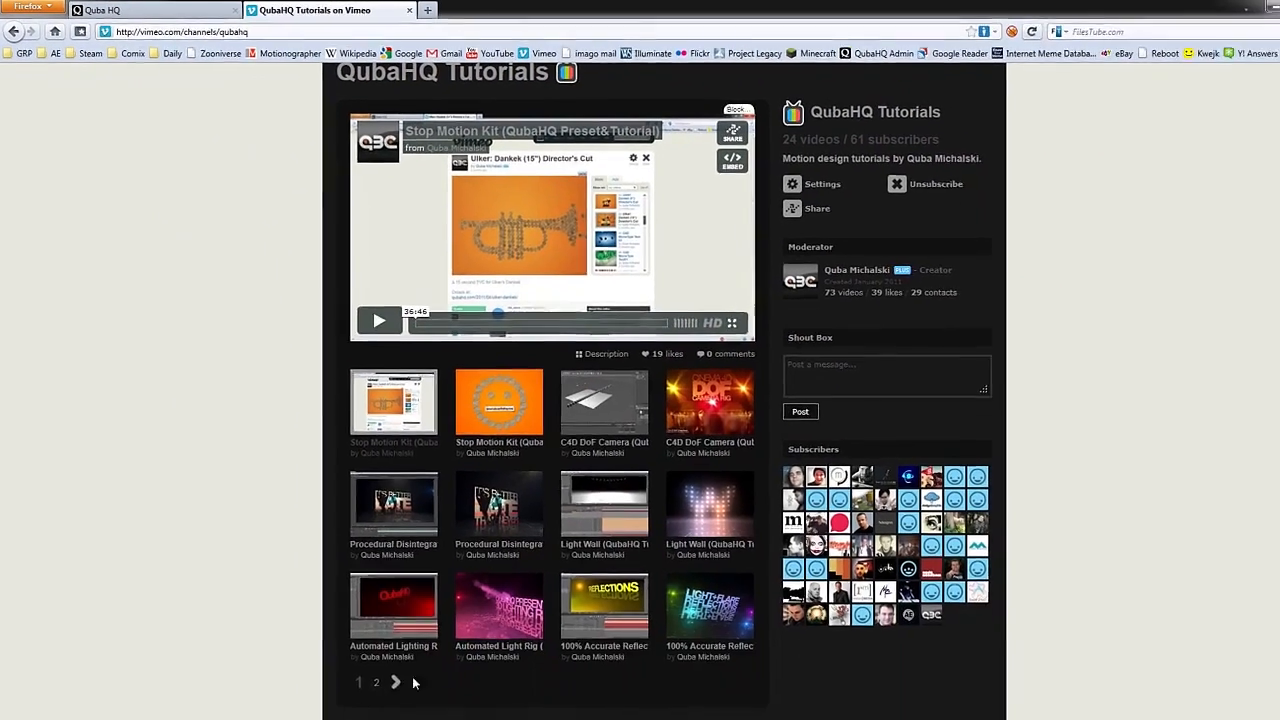
pyautogui.click(396, 683)
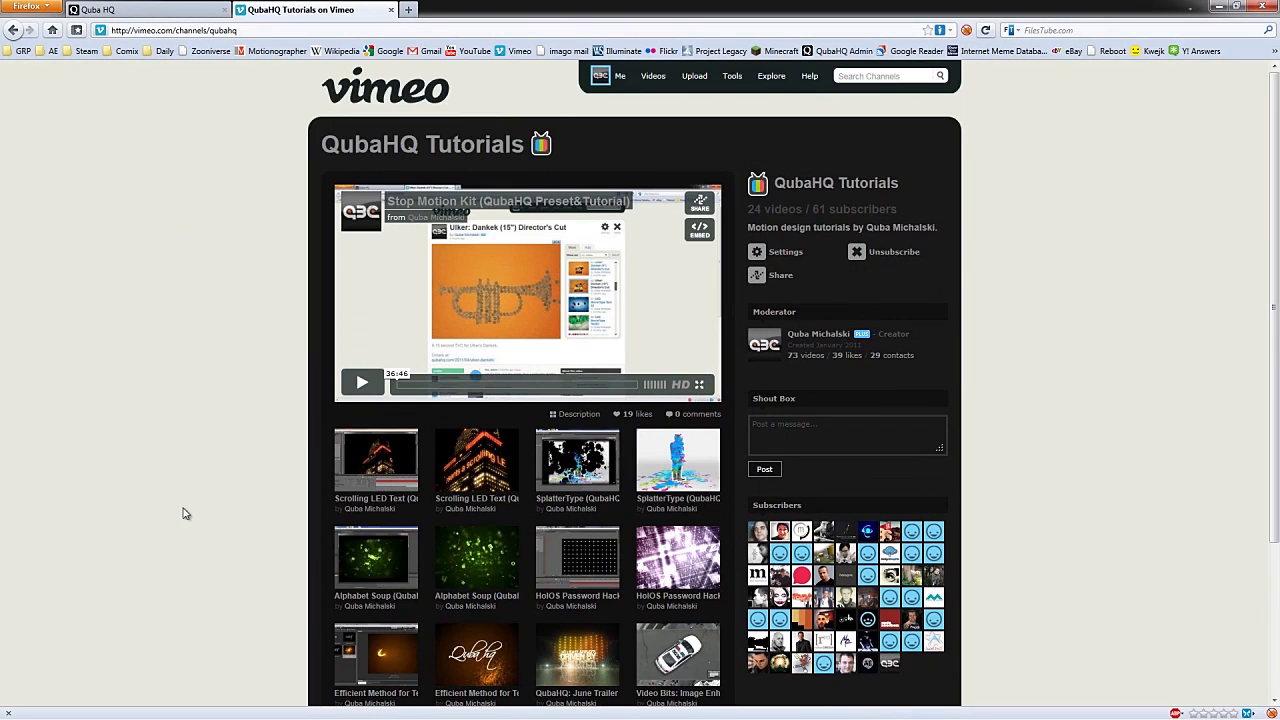
pyautogui.hotkey('alt', 'F4')
pyautogui.click(620, 398)
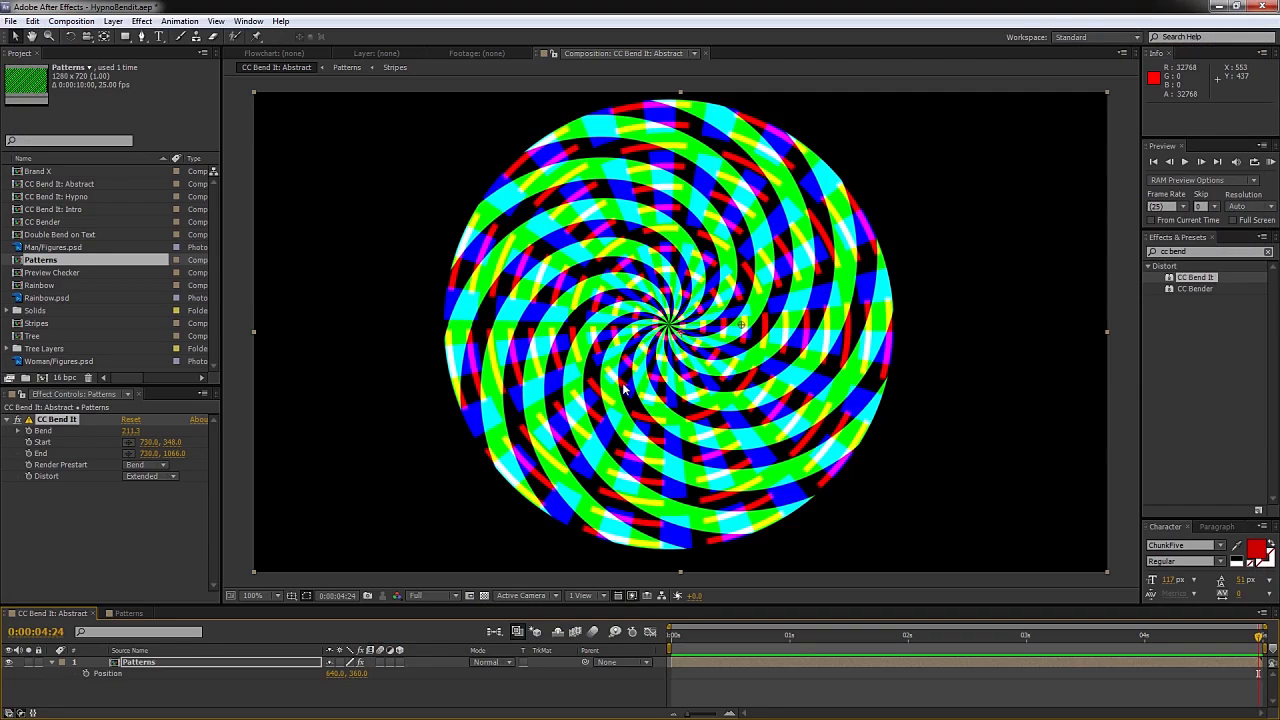